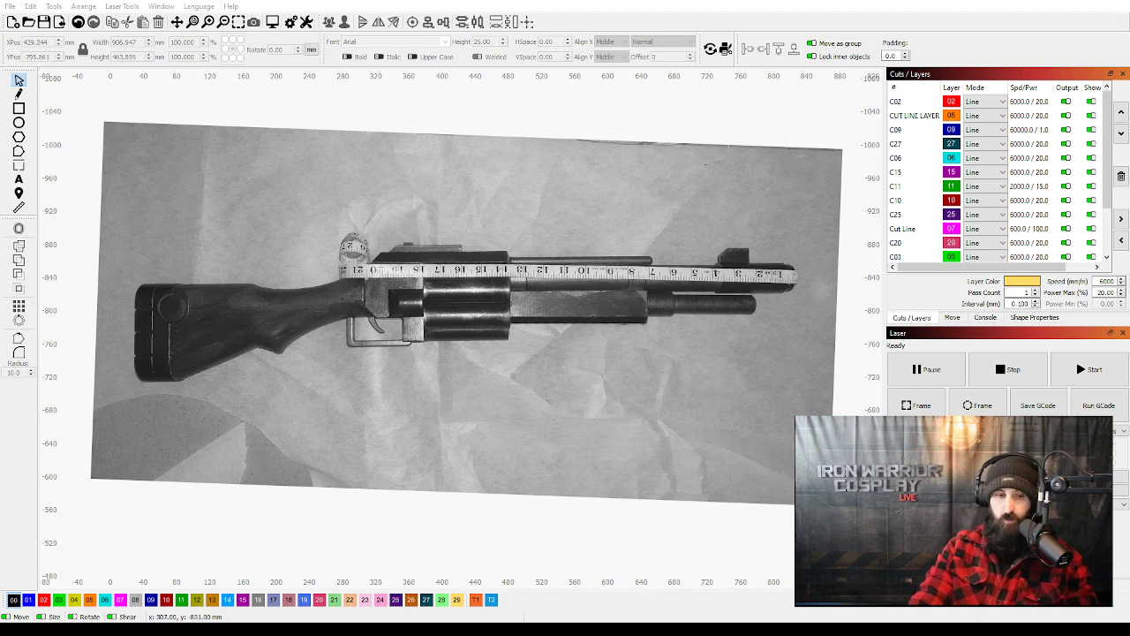
# Reposition the shotgun reference photo so its center sits at about X 403 mm, Y -836 mm.
pyautogui.click(528, 309)
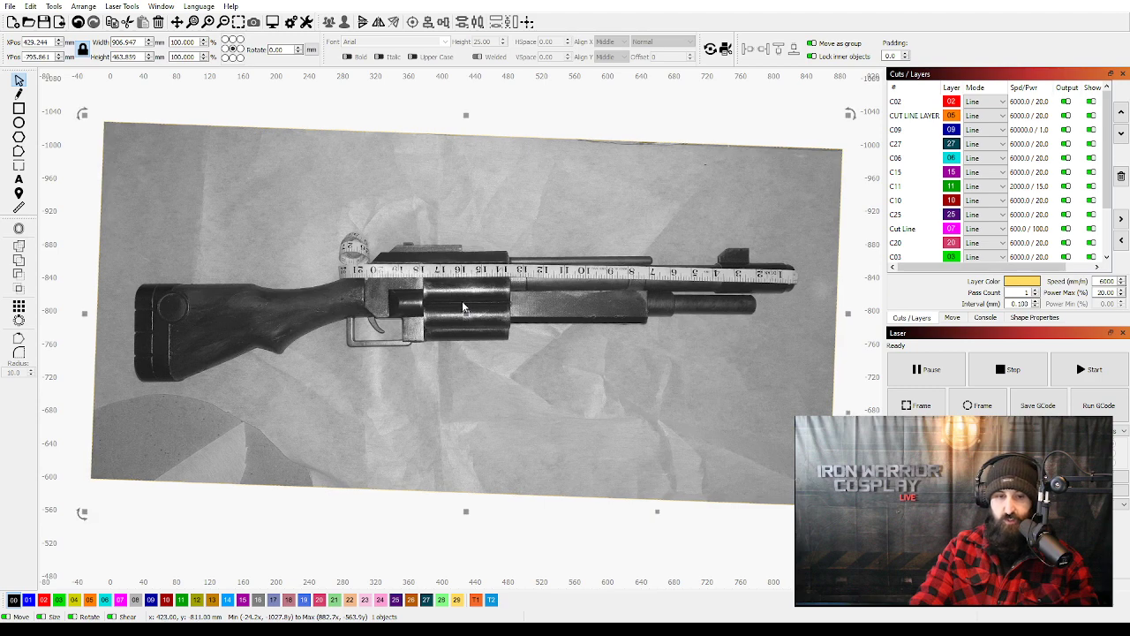
pyautogui.scroll(-1, 463, 318)
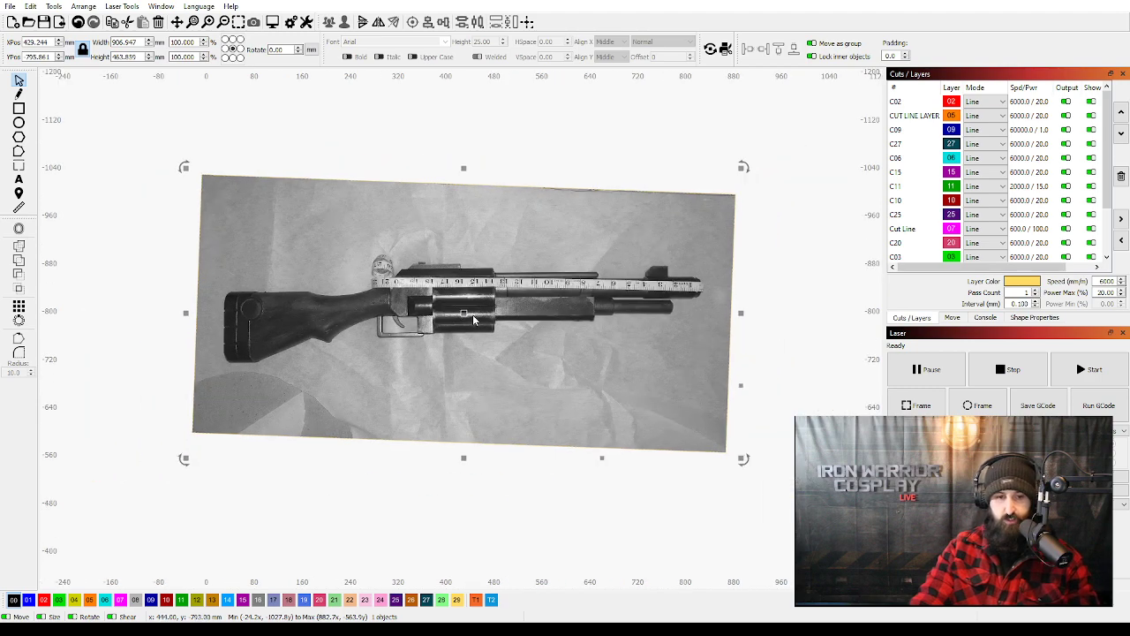
pyautogui.moveTo(466, 314); pyautogui.dragTo(505, 324)
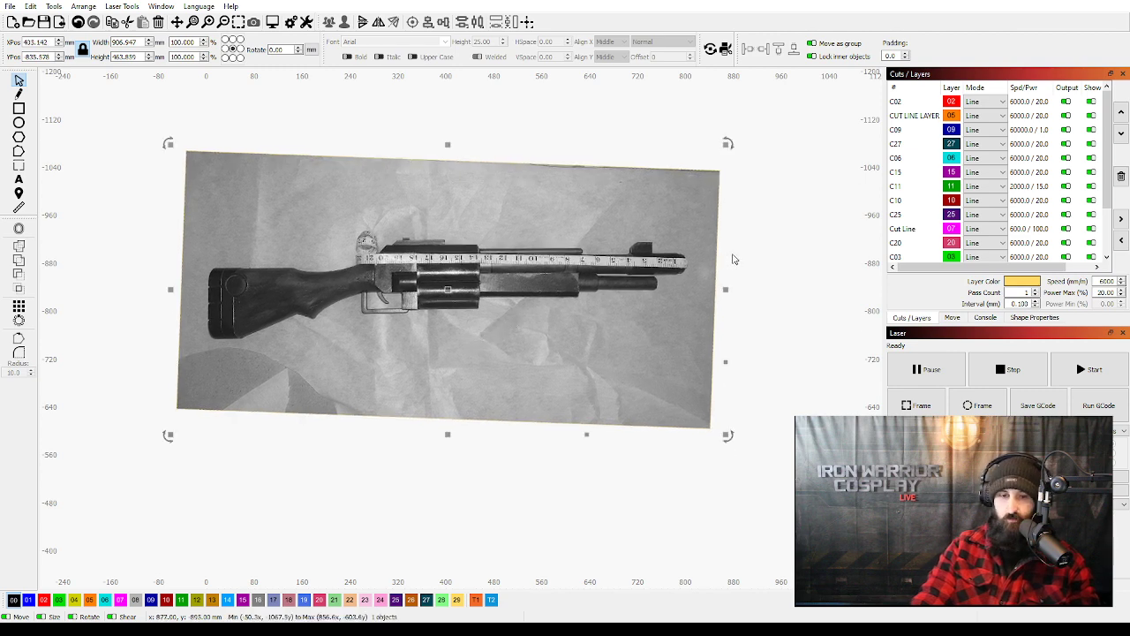
pyautogui.click(750, 273)
pyautogui.scroll(4, 739, 273)
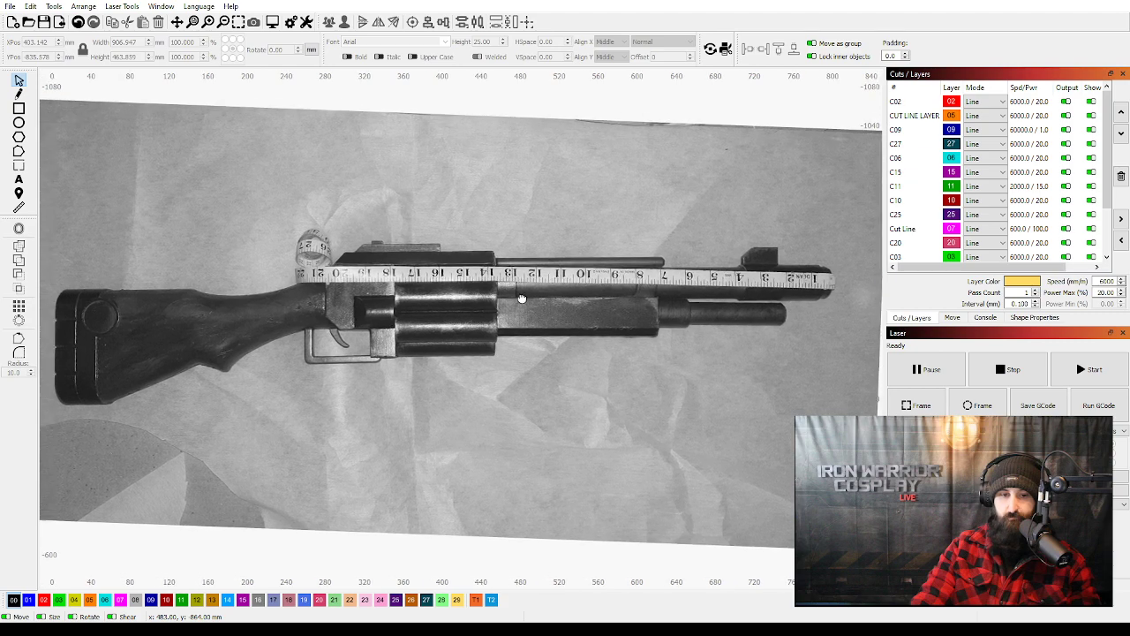
pyautogui.moveTo(522, 298); pyautogui.dragTo(517, 297)
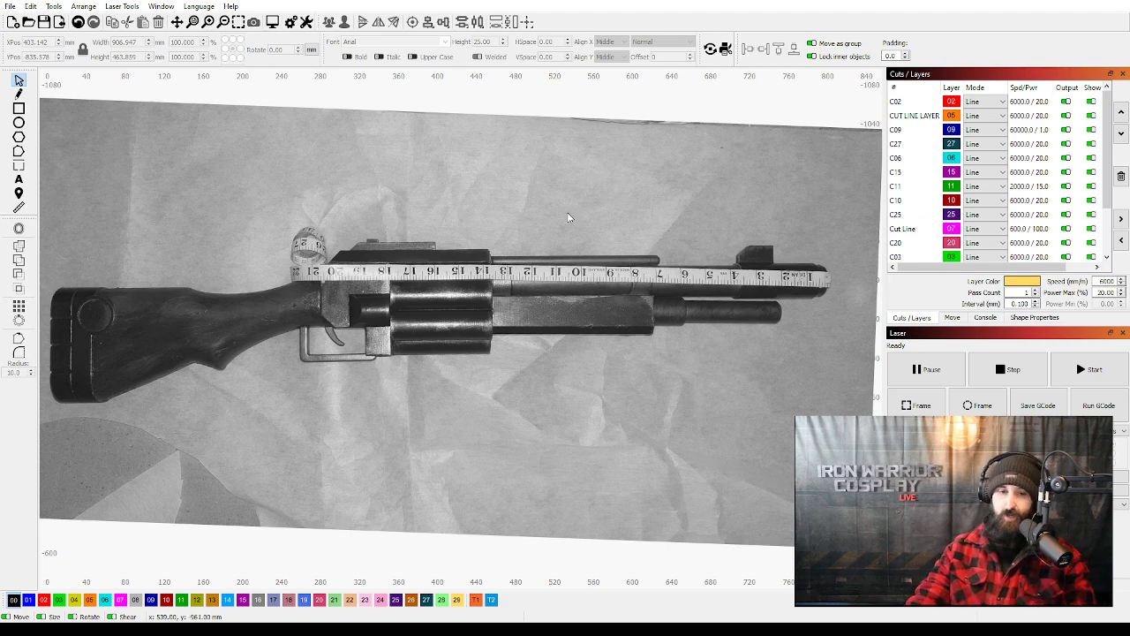
# Examine the shotgun's vector drawing on the work bed, ending at the stock's outline and inner frame.
pyautogui.scroll(-10, 582, 188)
pyautogui.scroll(10, 506, 441)
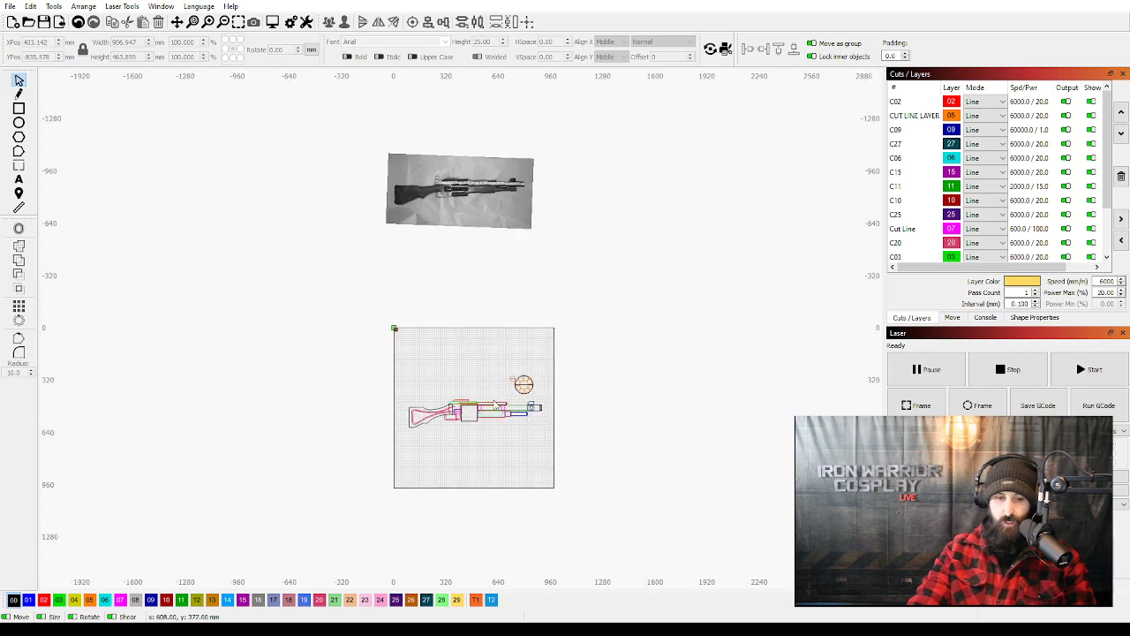
pyautogui.scroll(-4, 516, 388)
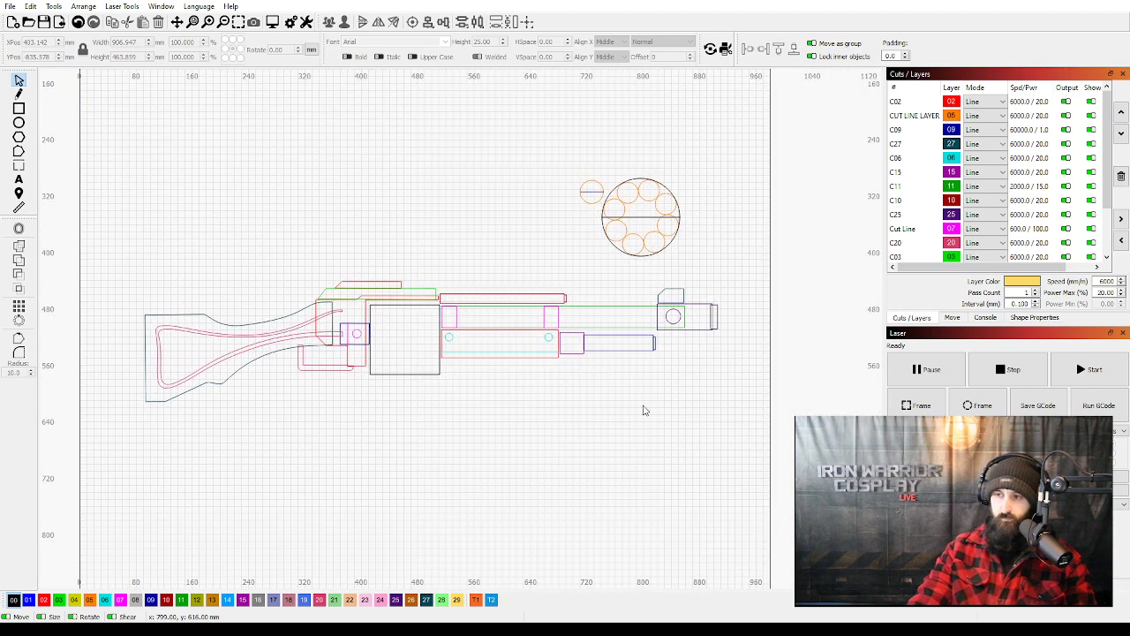
pyautogui.moveTo(626, 409); pyautogui.dragTo(641, 407)
pyautogui.scroll(3, 621, 380)
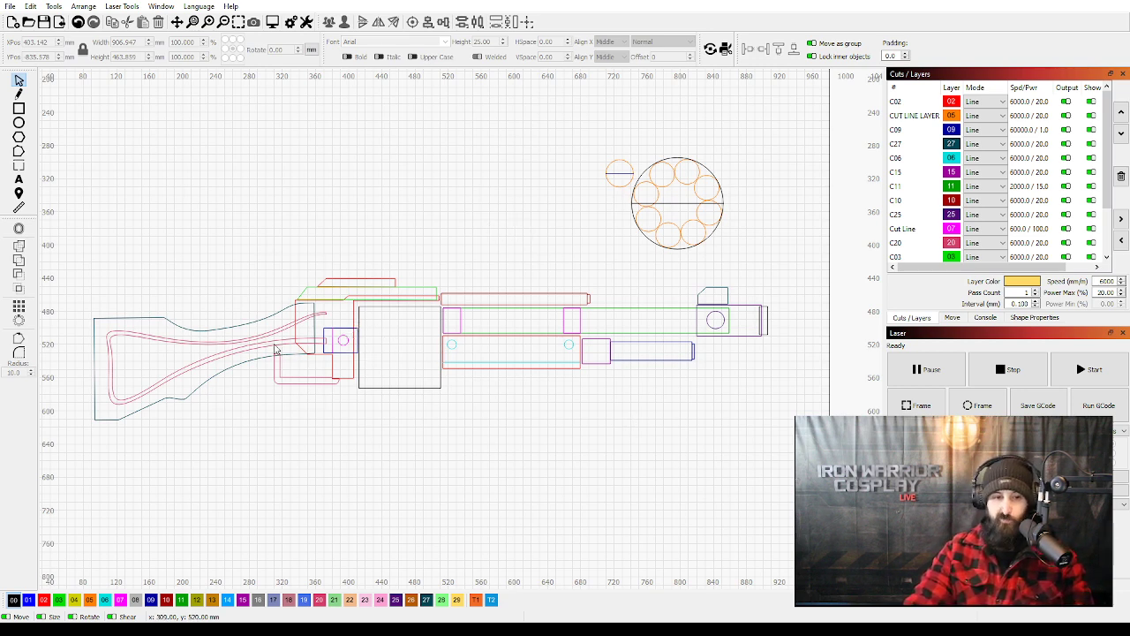
pyautogui.moveTo(248, 302); pyautogui.dragTo(460, 285)
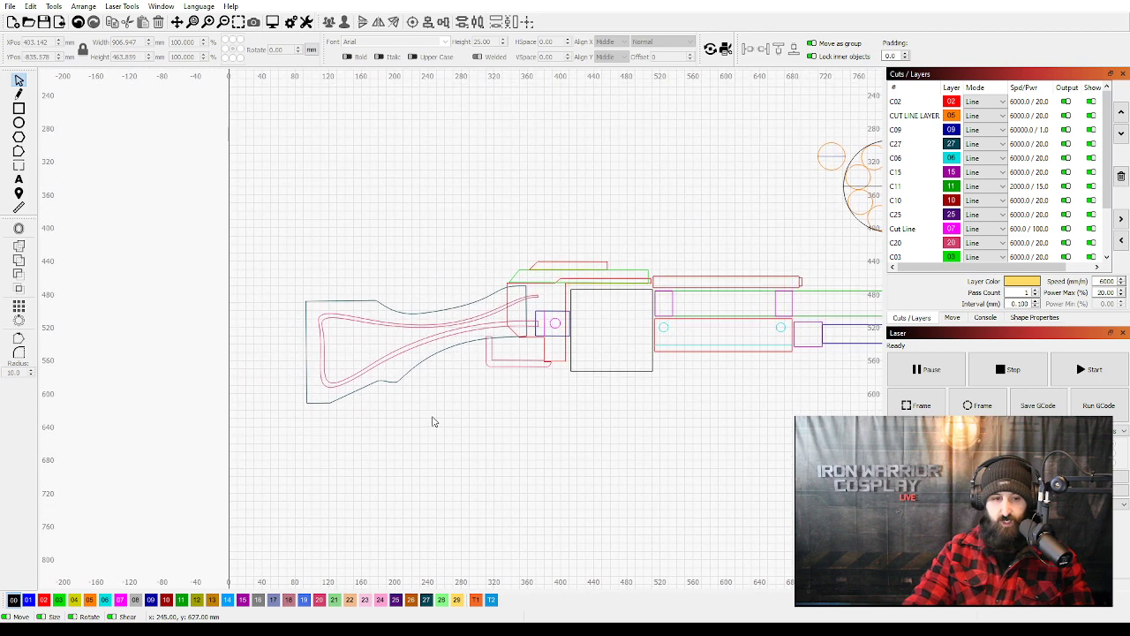
# Move the stock outline and its inner frame together above the other parts, centered at X 270 mm, Y 301 mm.
pyautogui.click(354, 315)
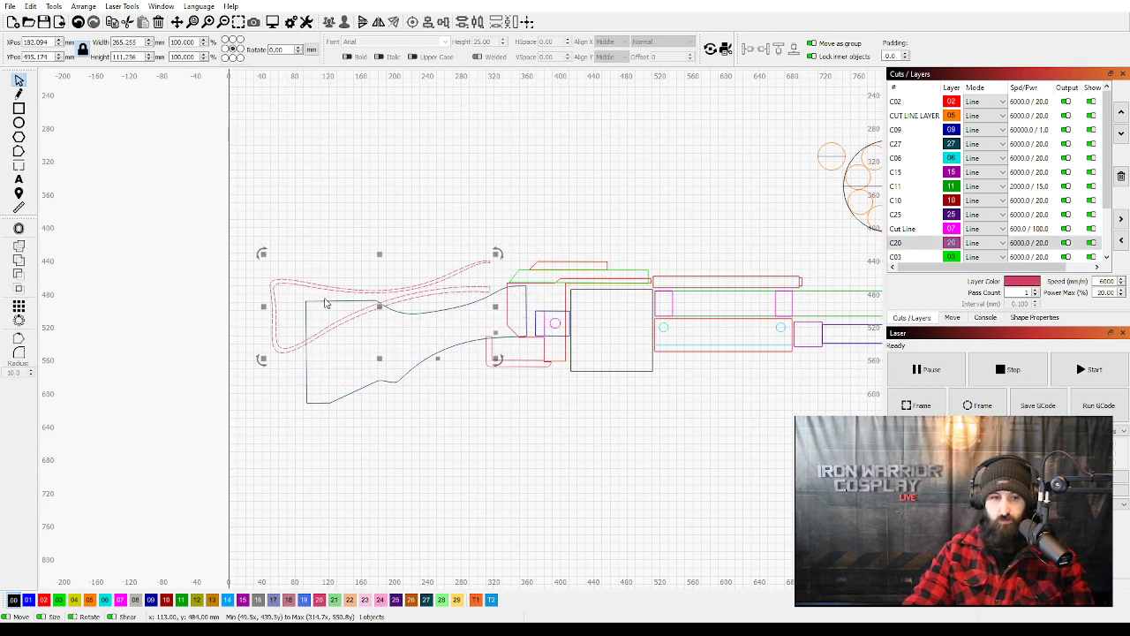
pyautogui.moveTo(341, 312); pyautogui.dragTo(347, 320)
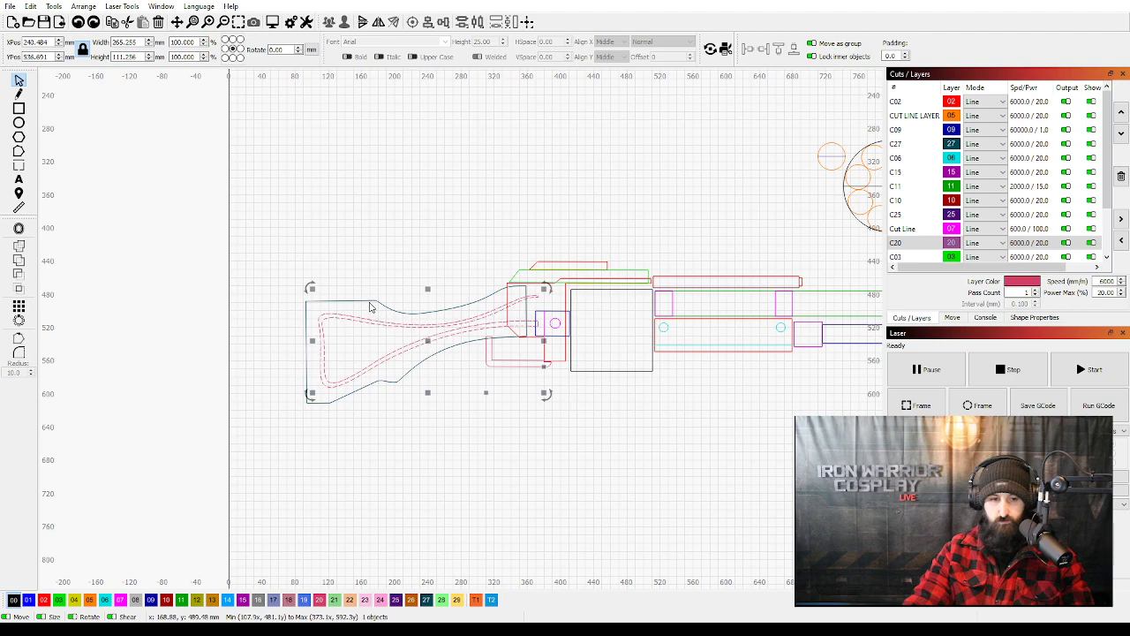
pyautogui.keyDown('shift'); pyautogui.click(371, 305); pyautogui.keyUp('shift')
pyautogui.scroll(-2, 386, 306)
pyautogui.moveTo(414, 333); pyautogui.dragTo(433, 212)
pyautogui.scroll(4, 445, 221)
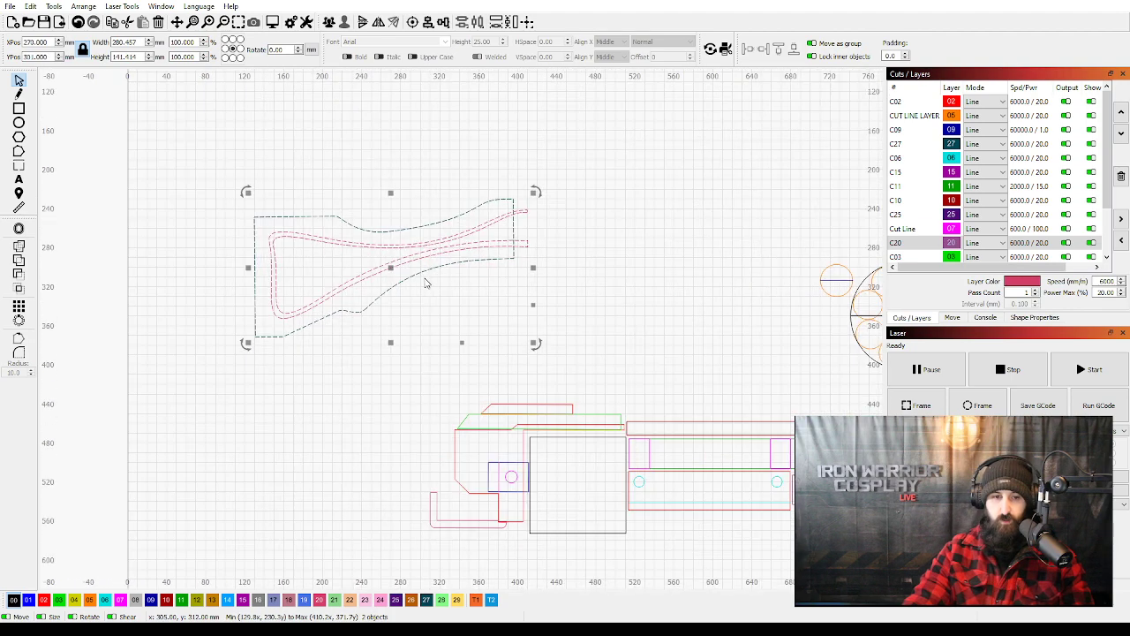
# Move the stock outline and its inner frame to the bed's lower-left area, centered at about X 212 mm, Y 820 mm.
pyautogui.click(481, 332)
pyautogui.moveTo(482, 333); pyautogui.dragTo(410, 186)
pyautogui.scroll(-5, 522, 350)
pyautogui.hotkey('ctrl', 'z')
pyautogui.click(512, 223)
pyautogui.click(408, 195)
pyautogui.moveTo(408, 196); pyautogui.dragTo(406, 197)
pyautogui.moveTo(420, 426); pyautogui.dragTo(411, 387)
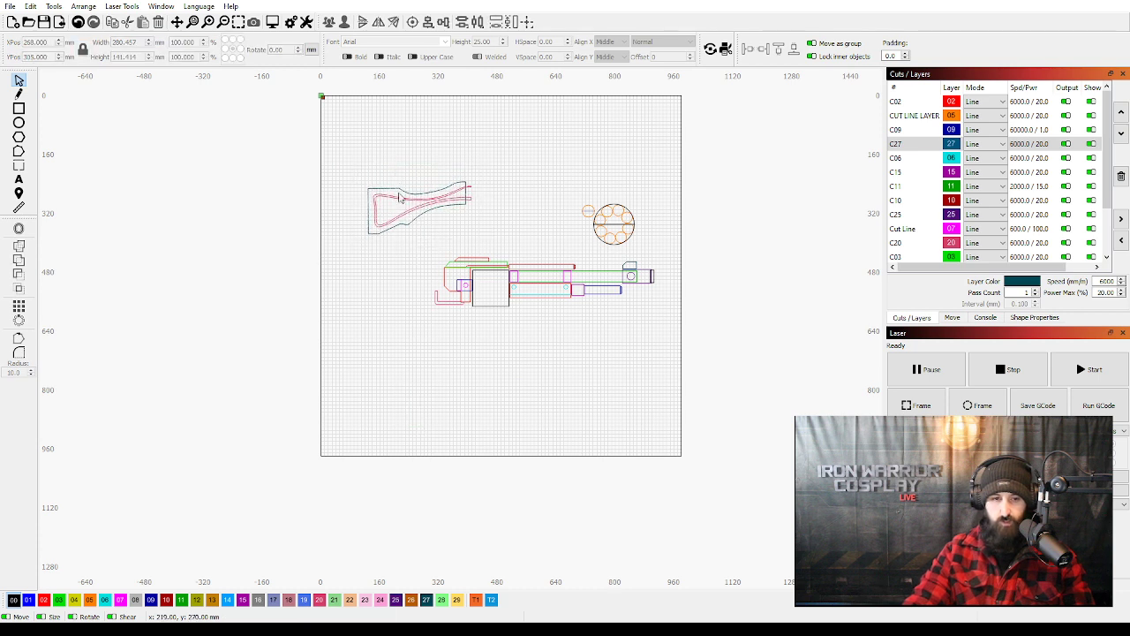
pyautogui.moveTo(409, 196); pyautogui.dragTo(399, 412)
pyautogui.hotkey('ctrl', 'z')
# Move all the remaining shotgun parts together to the upper area of the bed, centered at X 494 mm, Y 196 mm.
pyautogui.moveTo(591, 304); pyautogui.dragTo(397, 172)
pyautogui.moveTo(547, 254); pyautogui.dragTo(505, 170)
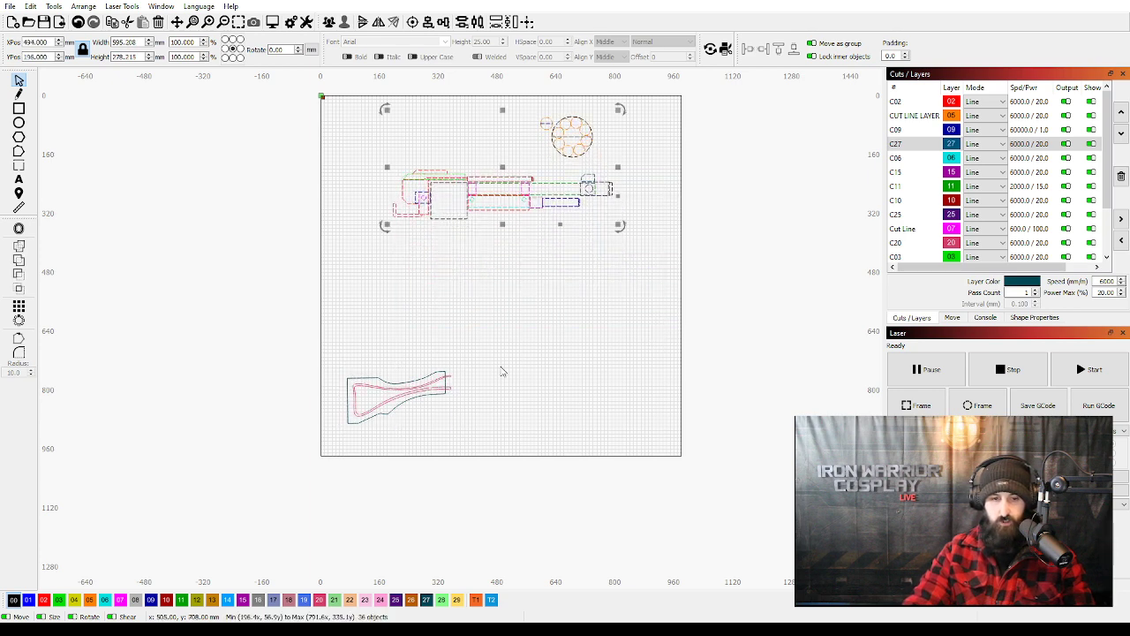
pyautogui.click(340, 356)
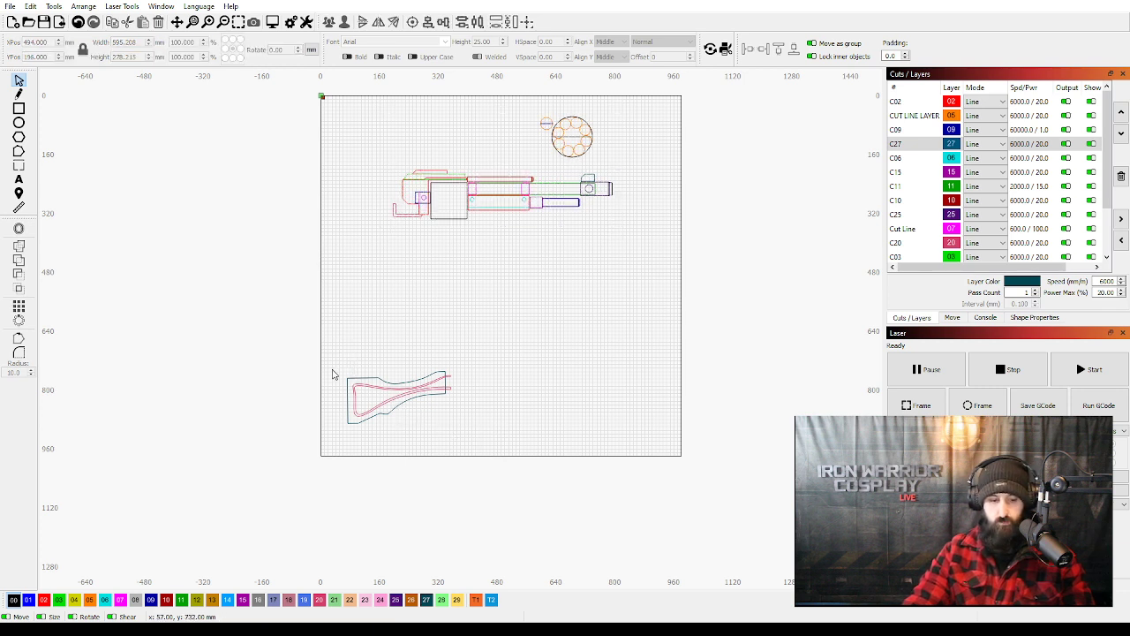
# Move the stock outline and its inner frame together toward the bed's lower middle, centered at X 487 mm, Y 796 mm.
pyautogui.click(404, 397)
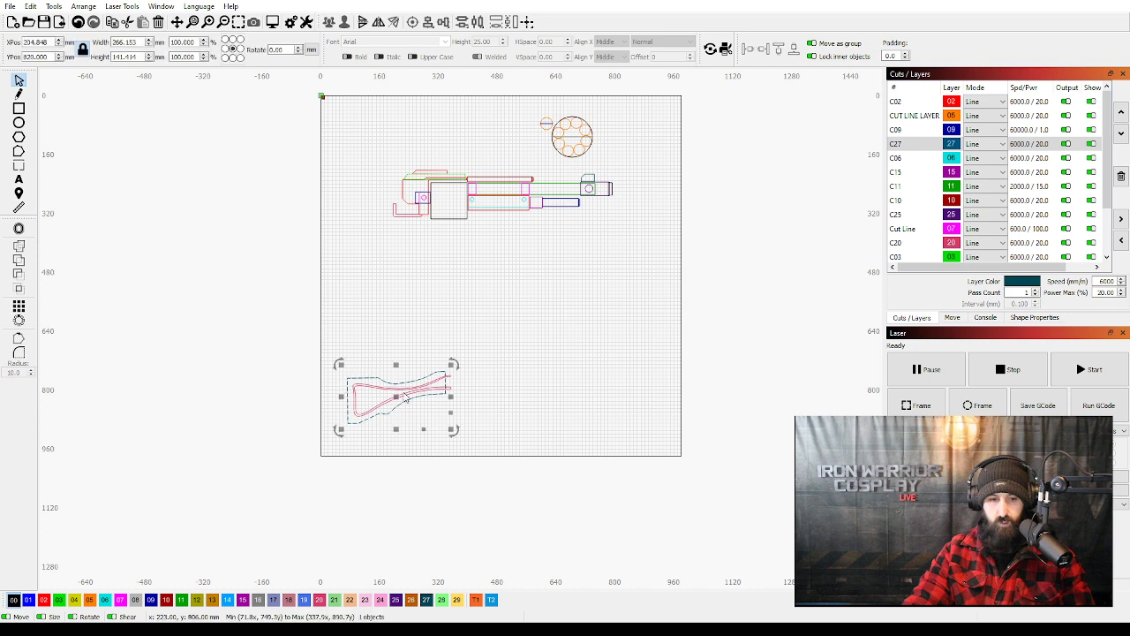
pyautogui.keyDown('shift'); pyautogui.click(405, 394); pyautogui.keyUp('shift')
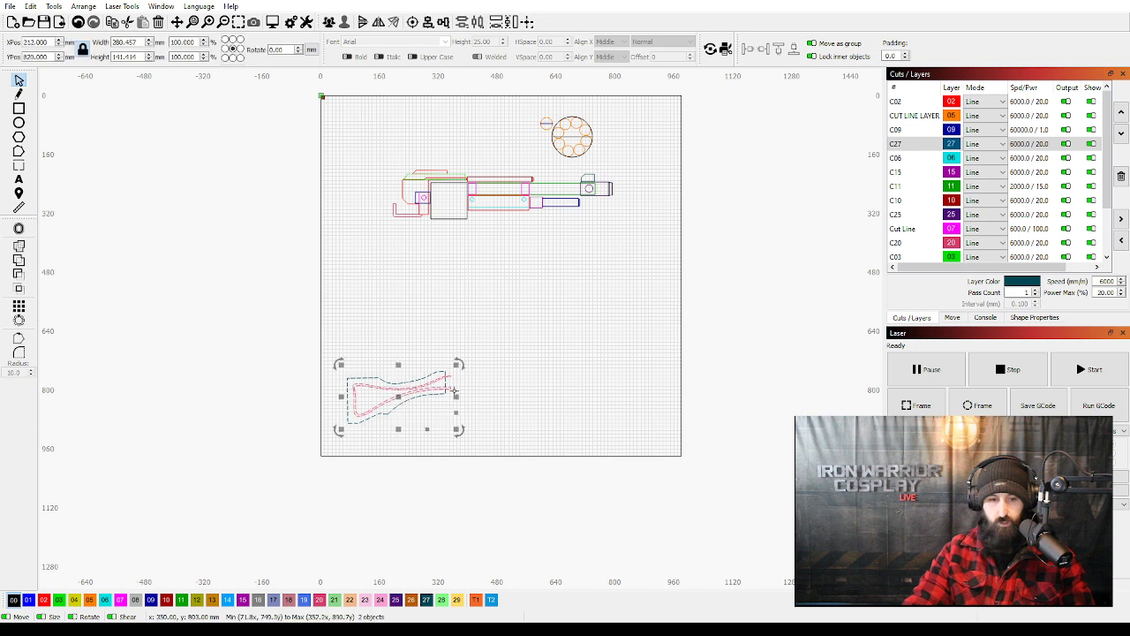
pyautogui.moveTo(399, 397); pyautogui.dragTo(497, 397)
pyautogui.scroll(5, 517, 410)
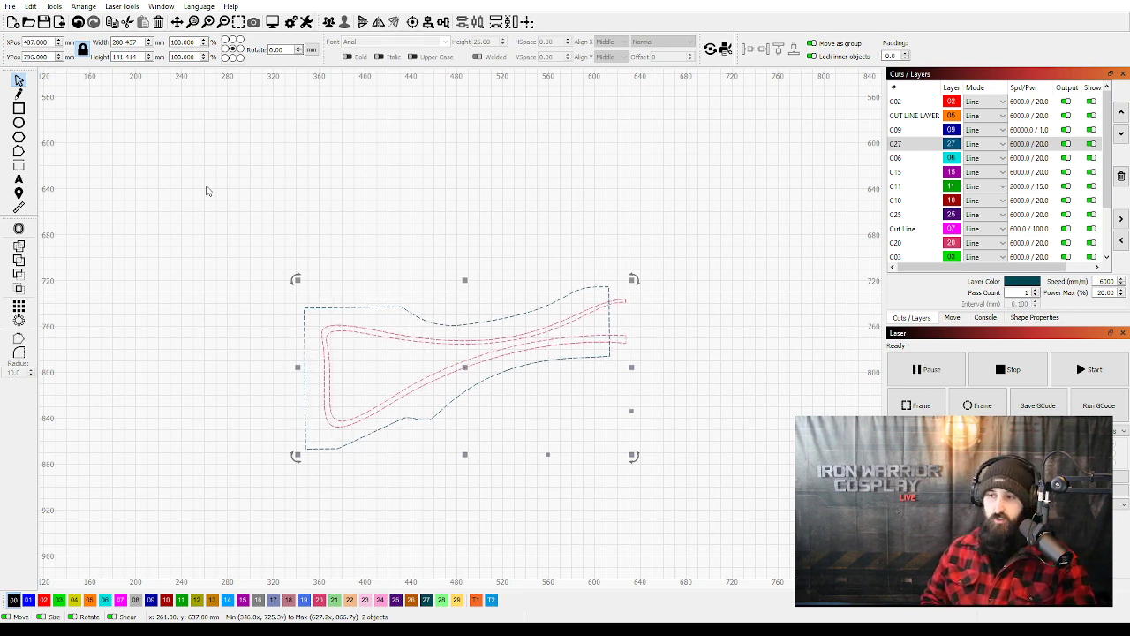
pyautogui.click(19, 93)
pyautogui.moveTo(191, 176); pyautogui.dragTo(388, 362)
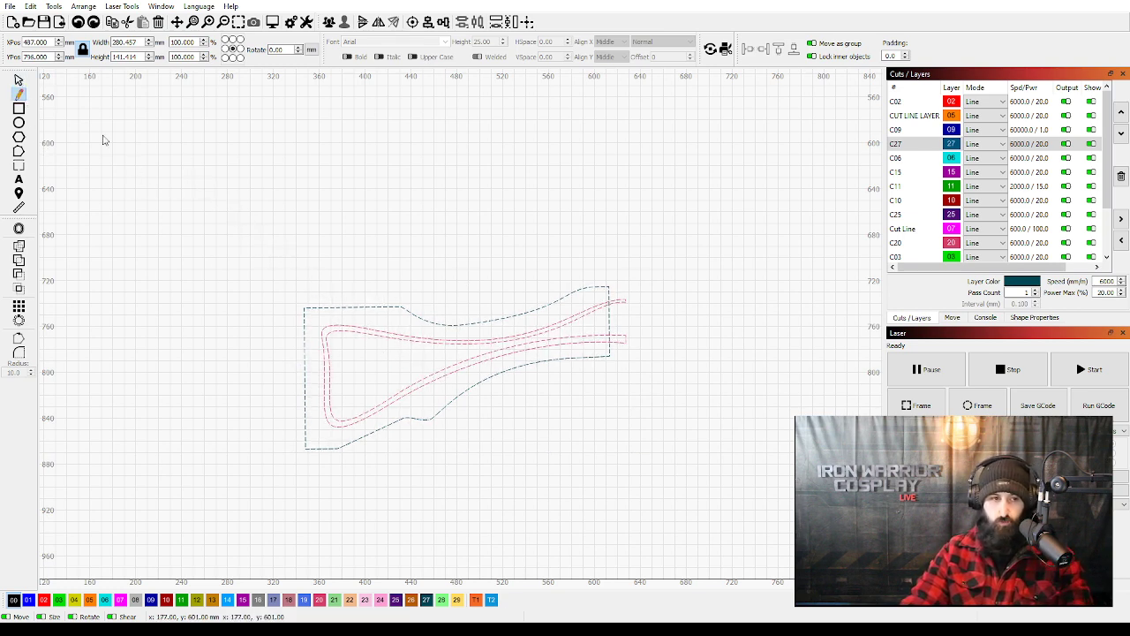
pyautogui.click(19, 80)
# Select only the outer outline of the stock, without its inner frame.
pyautogui.click(323, 208)
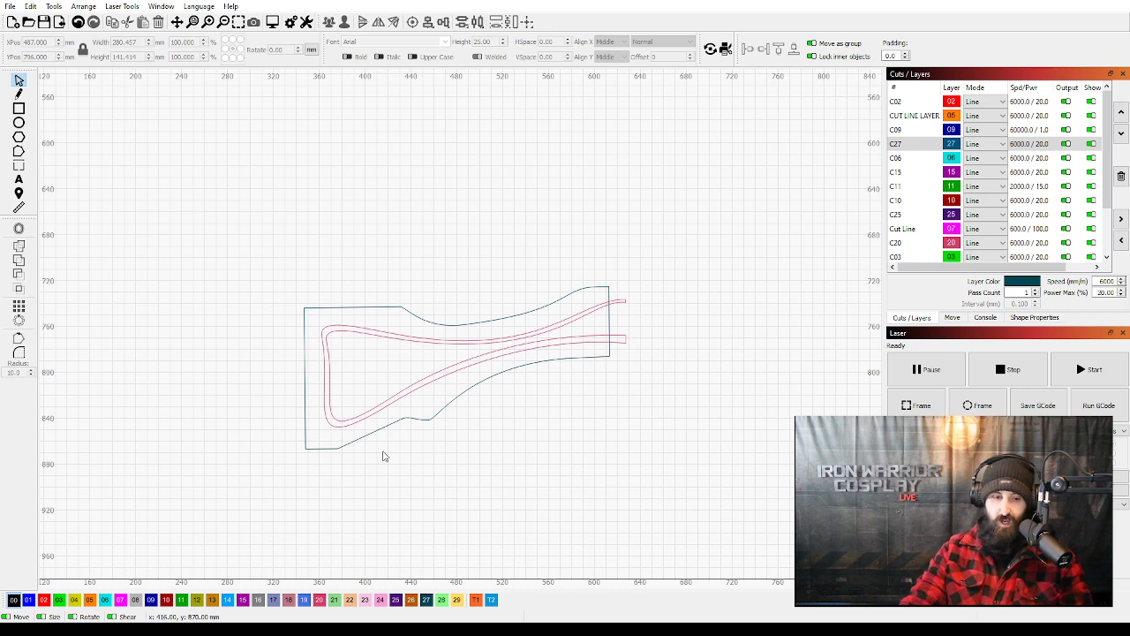
pyautogui.click(378, 439)
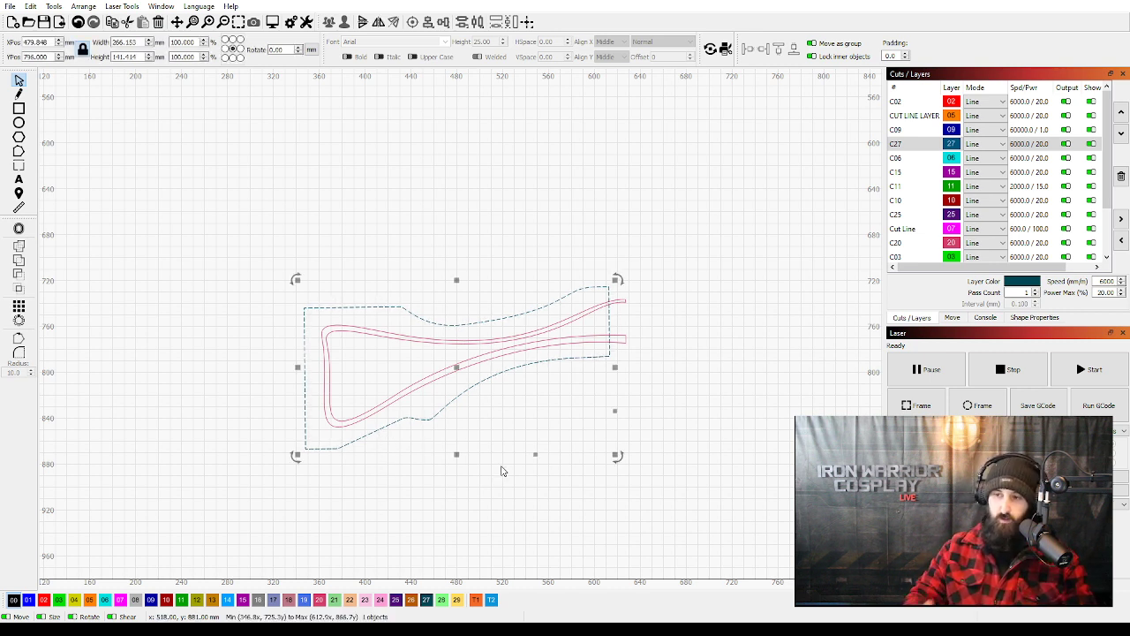
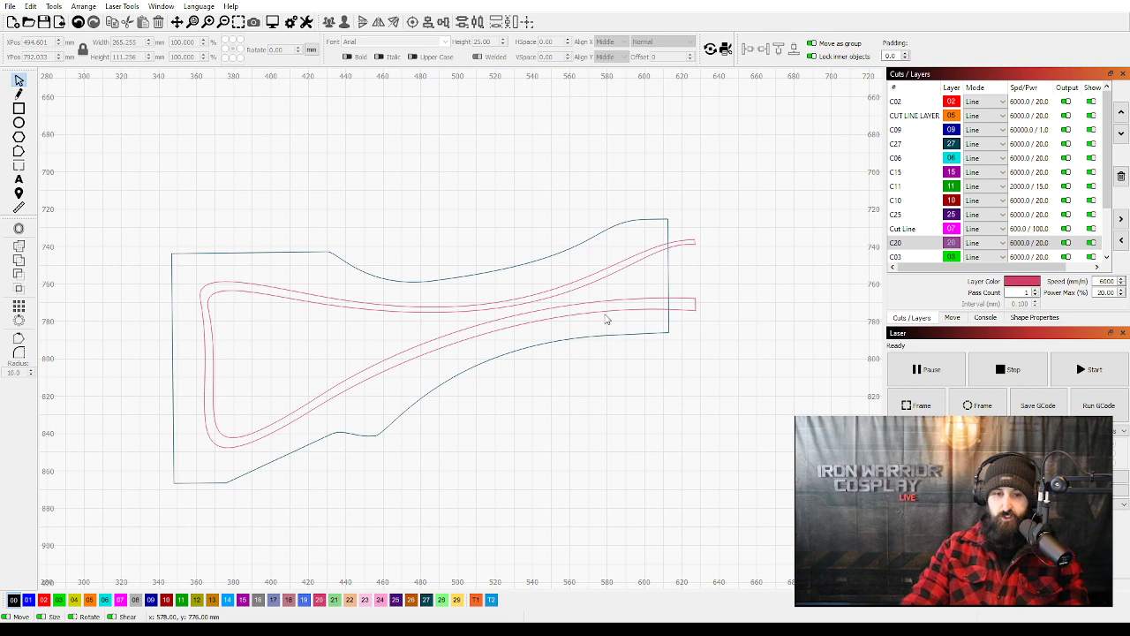
# Delete the inner frame inside the stock outline and undo the deletion to restore it.
pyautogui.click(505, 354)
pyautogui.scroll(-1, 523, 359)
pyautogui.click(540, 387)
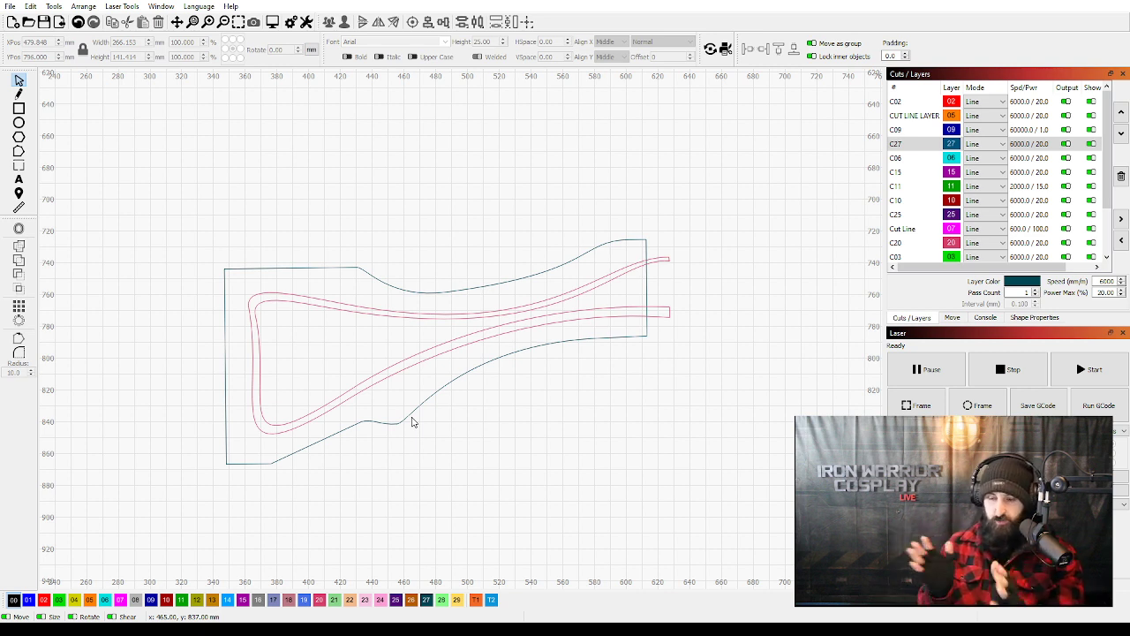
pyautogui.click(385, 375)
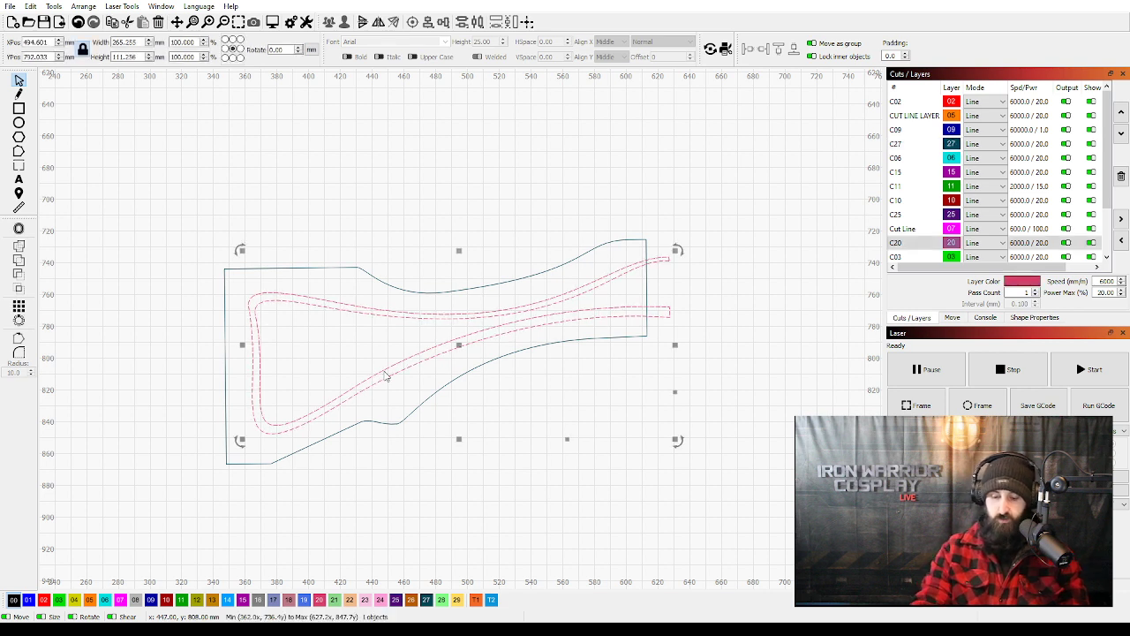
pyautogui.press('Delete')
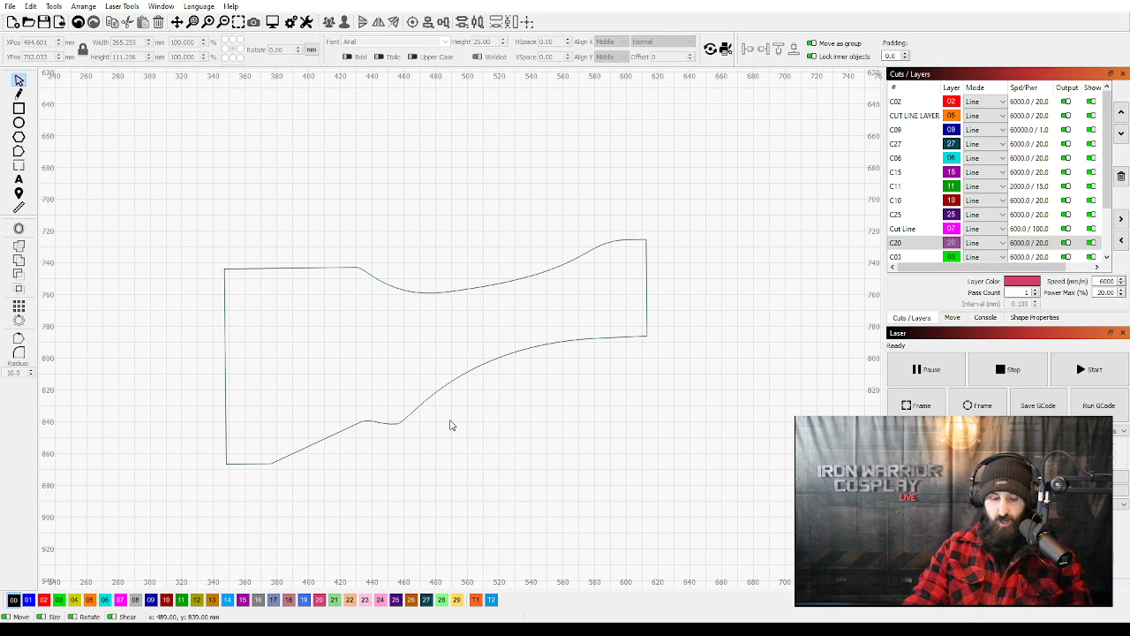
pyautogui.hotkey('ctrl', 'z')
pyautogui.press('Escape')
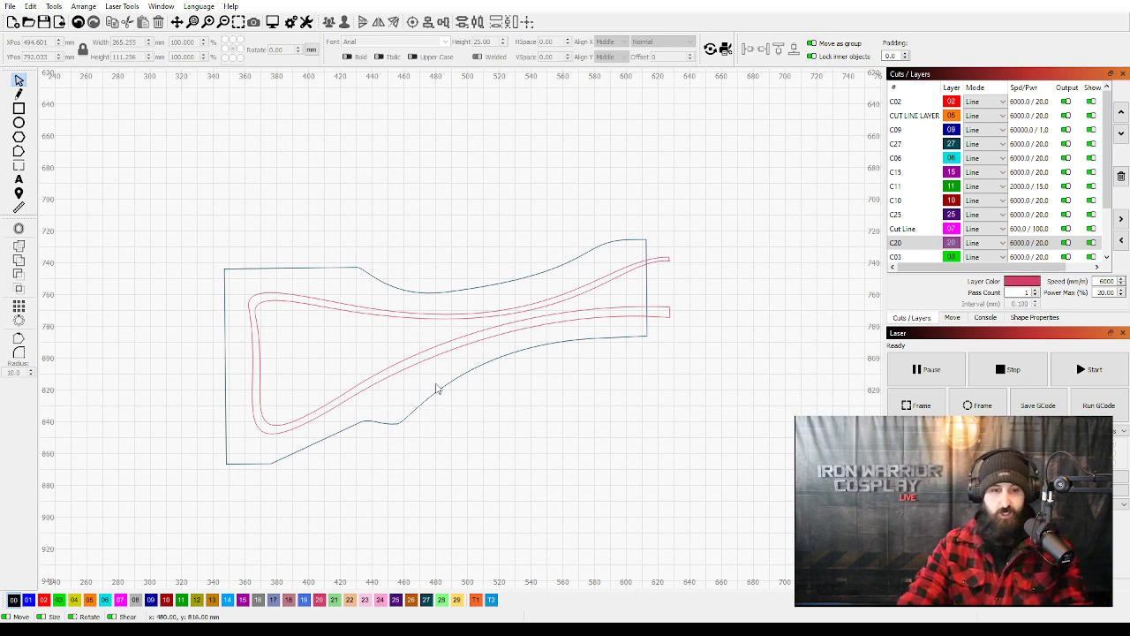
# Move the stock outline and its inner frame together up and left on the bed, centered at X 203 mm, Y 618 mm.
pyautogui.scroll(-5, 436, 388)
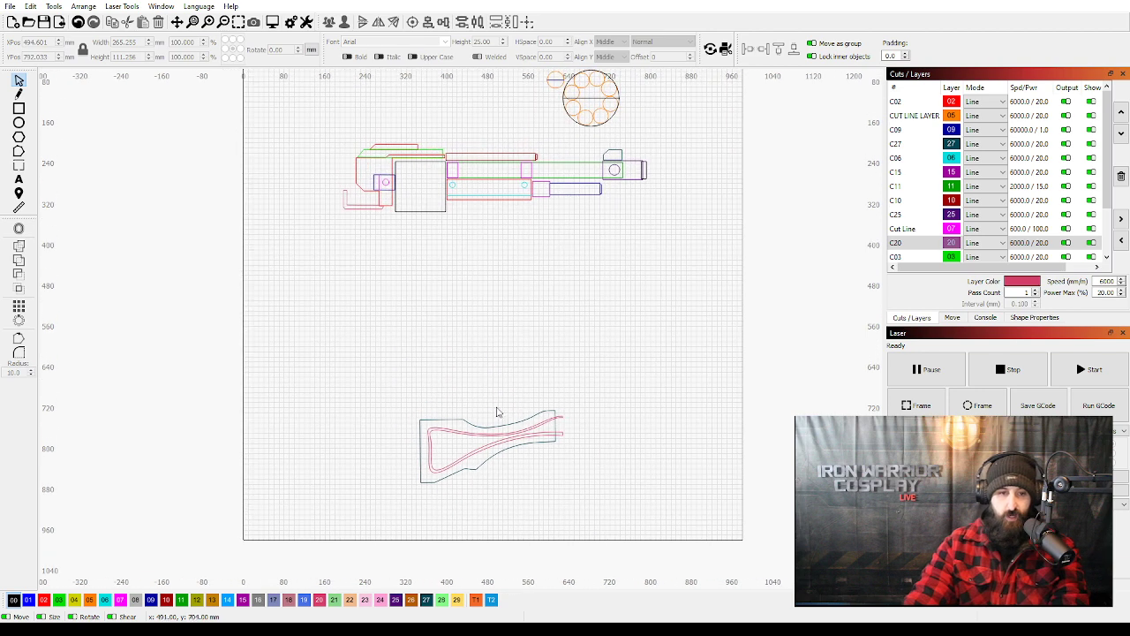
pyautogui.moveTo(440, 401); pyautogui.dragTo(415, 402)
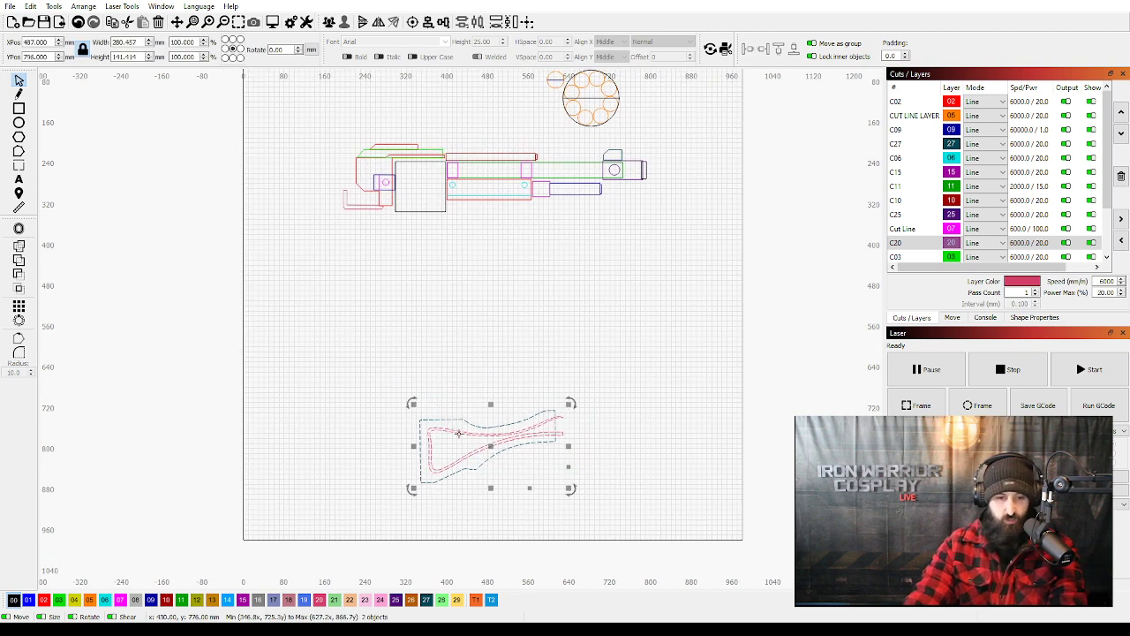
pyautogui.click(355, 371)
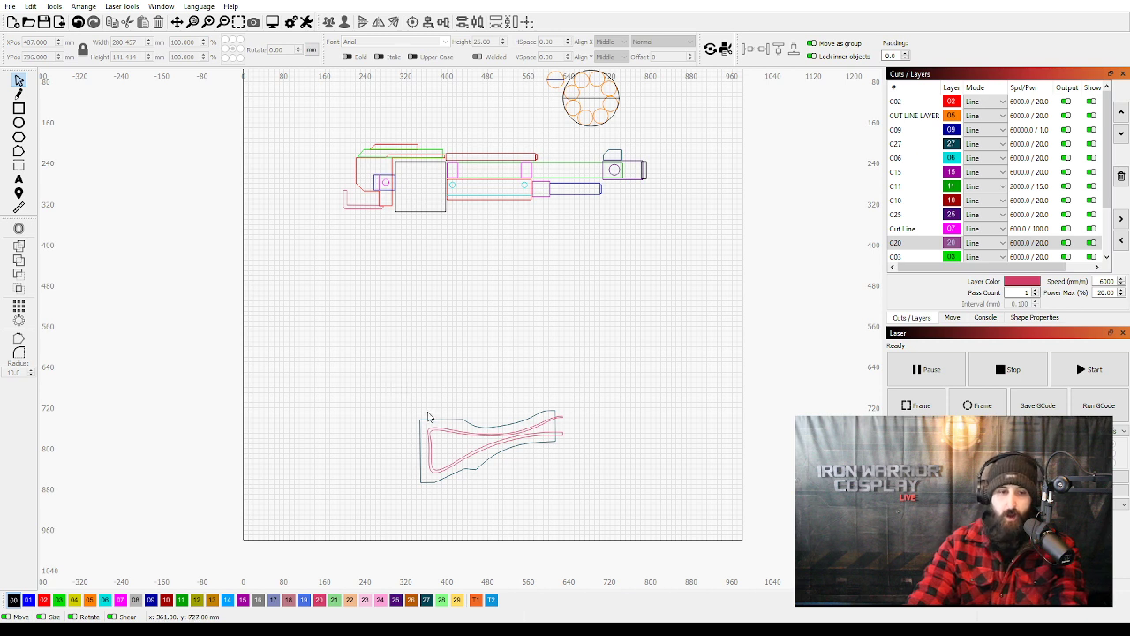
pyautogui.click(432, 424)
pyautogui.click(433, 428)
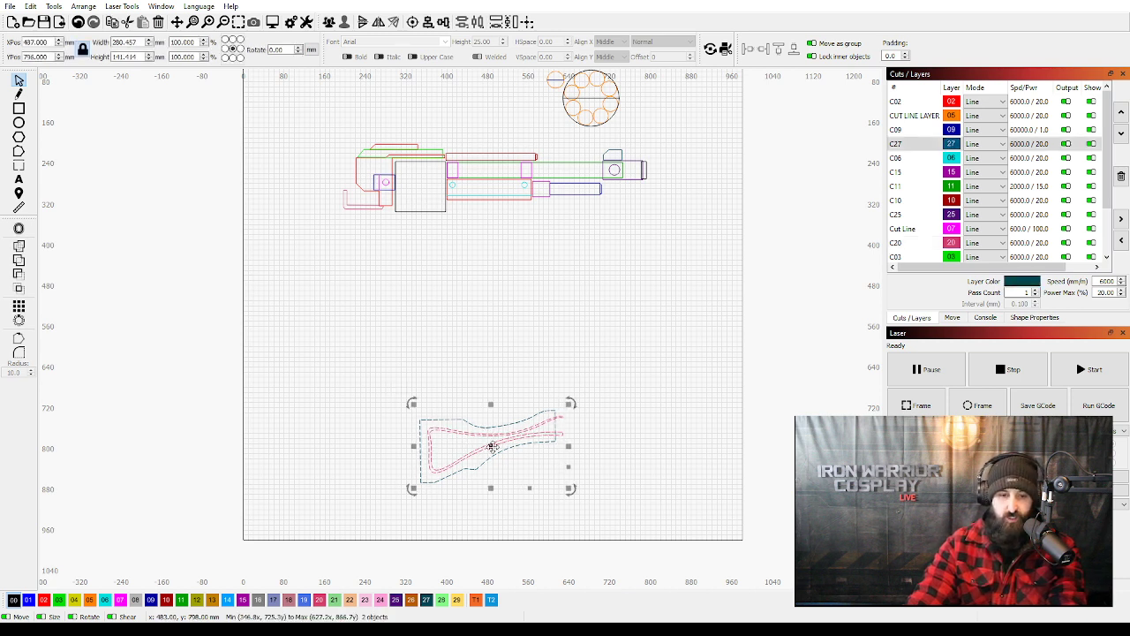
pyautogui.moveTo(490, 448); pyautogui.dragTo(348, 358)
pyautogui.click(671, 249)
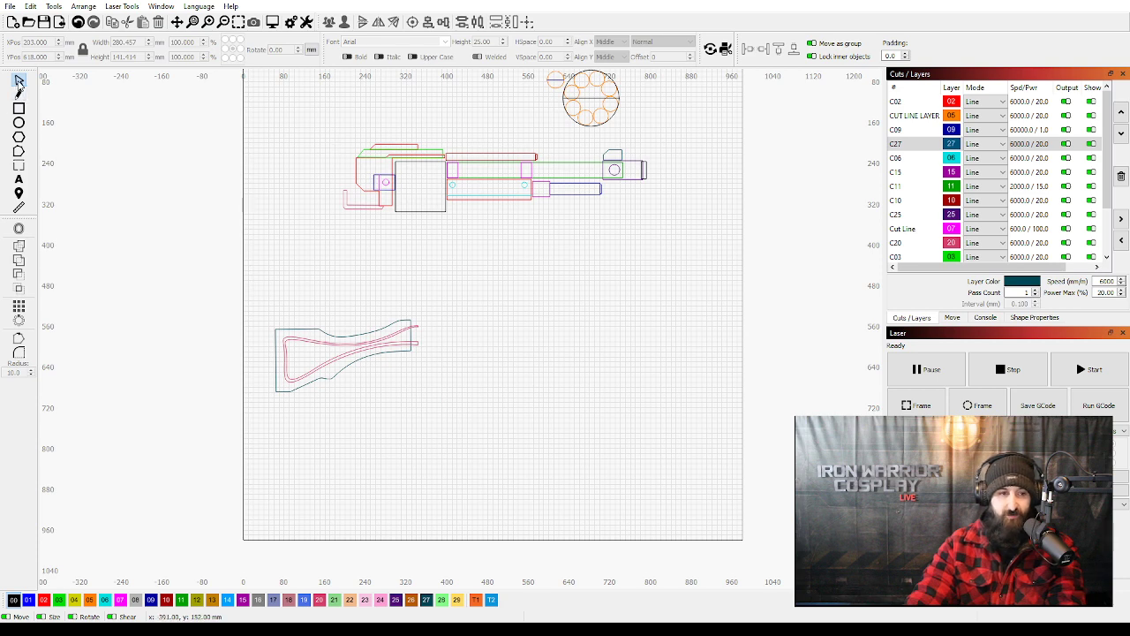
# Select all the receiver and barrel parts together, leaving out the stock and the circular parts above.
pyautogui.moveTo(325, 130); pyautogui.dragTo(674, 232)
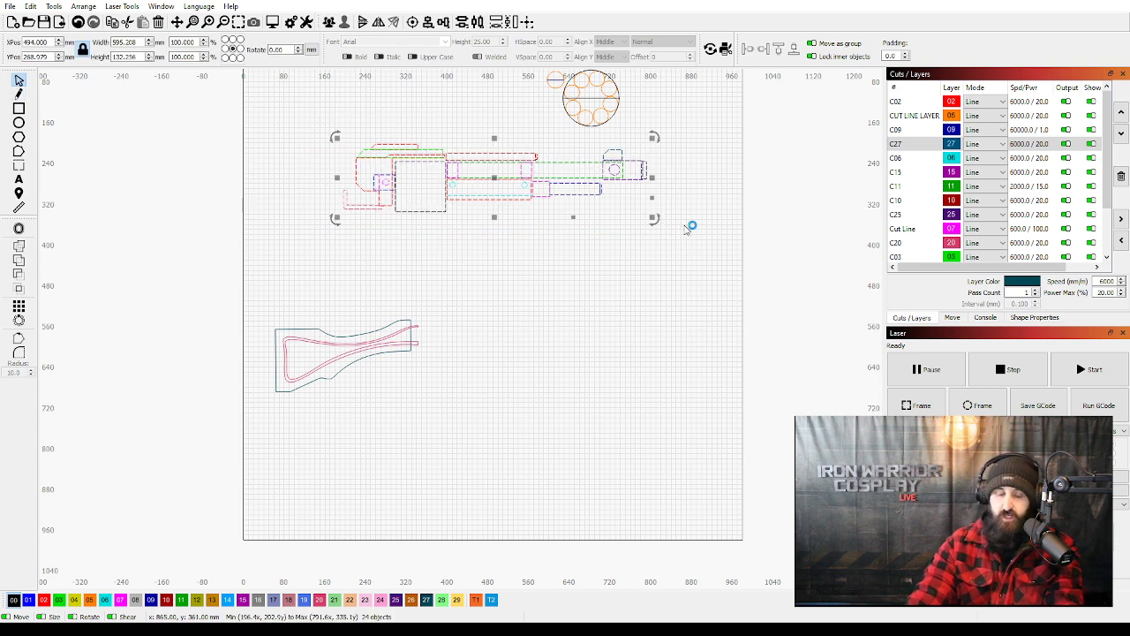
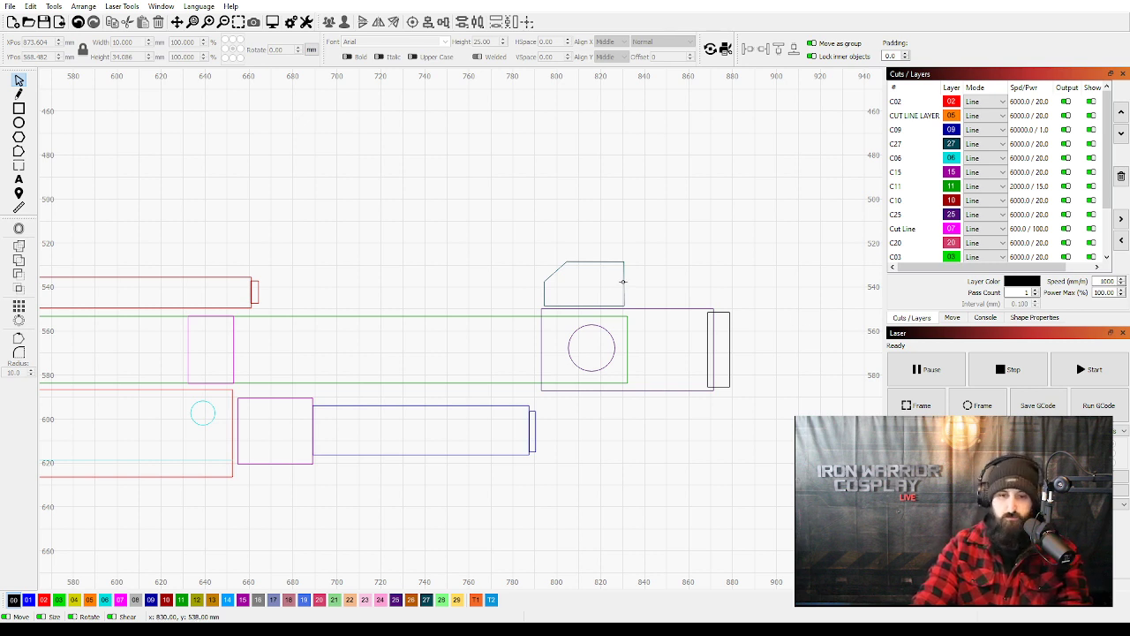
pyautogui.click(625, 282)
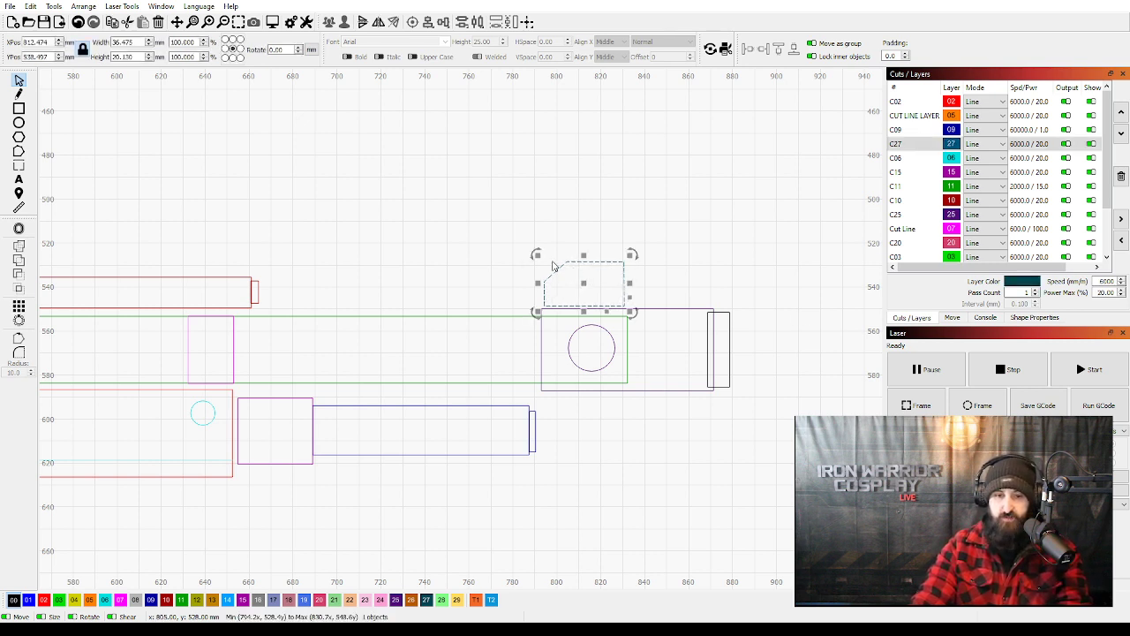
pyautogui.click(669, 284)
pyautogui.scroll(-2, 450, 309)
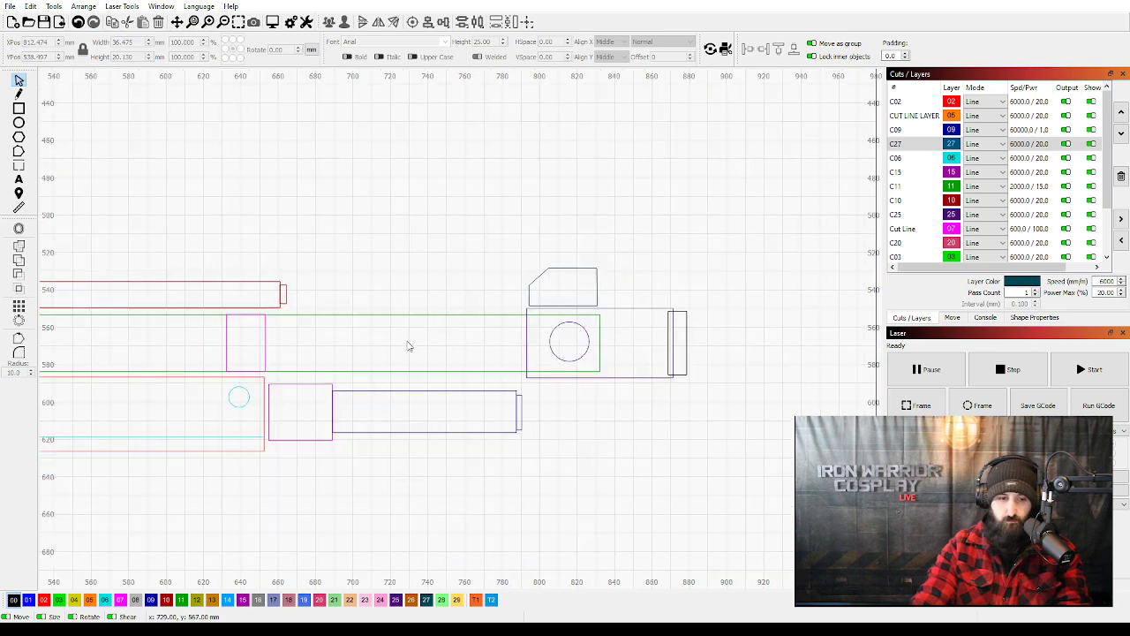
# Stretch the dark blue lower tube rearward to about 315 mm wide, past the rear edge of the fore-end, keeping its height.
pyautogui.click(432, 405)
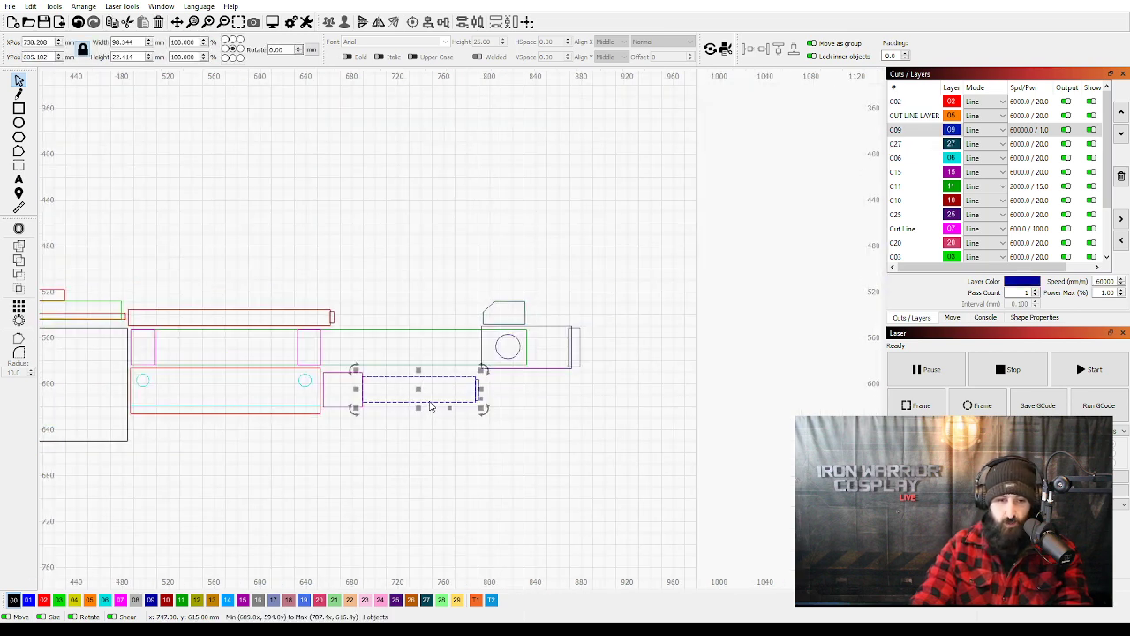
pyautogui.moveTo(385, 393); pyautogui.dragTo(575, 366)
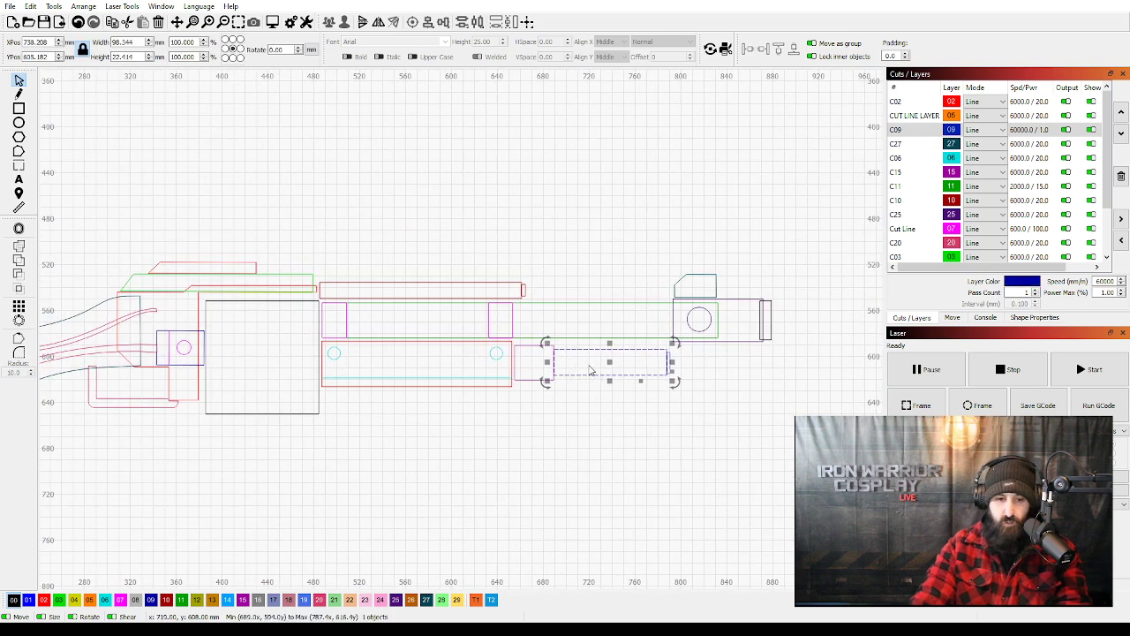
pyautogui.click(561, 369)
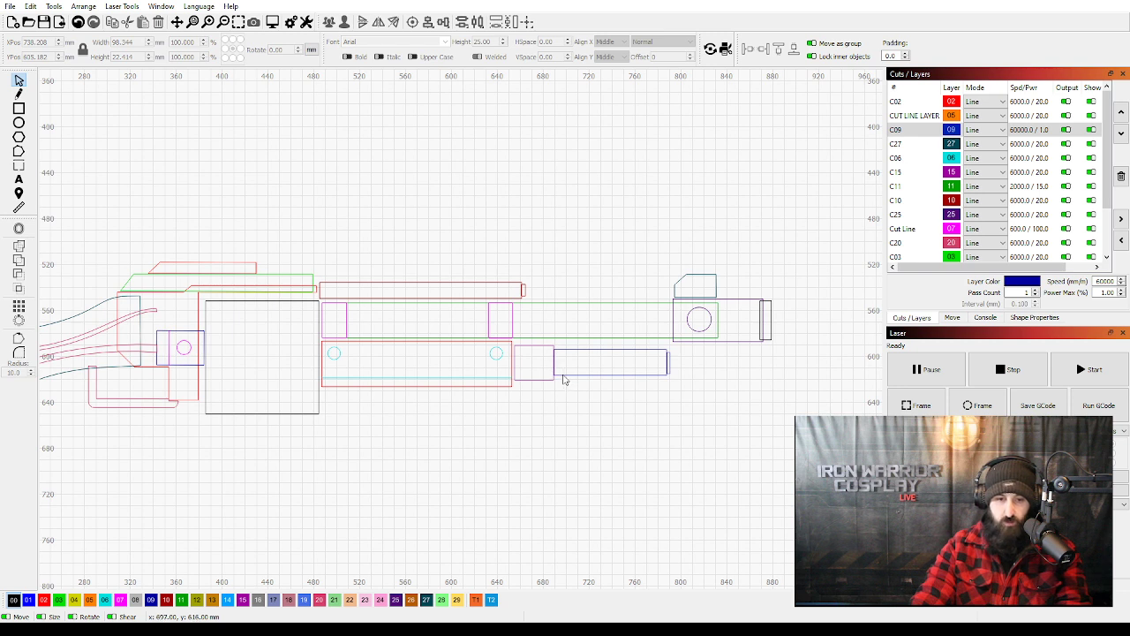
pyautogui.click(560, 374)
pyautogui.moveTo(554, 363); pyautogui.dragTo(296, 346)
pyautogui.click(494, 365)
pyautogui.click(547, 361)
pyautogui.click(512, 422)
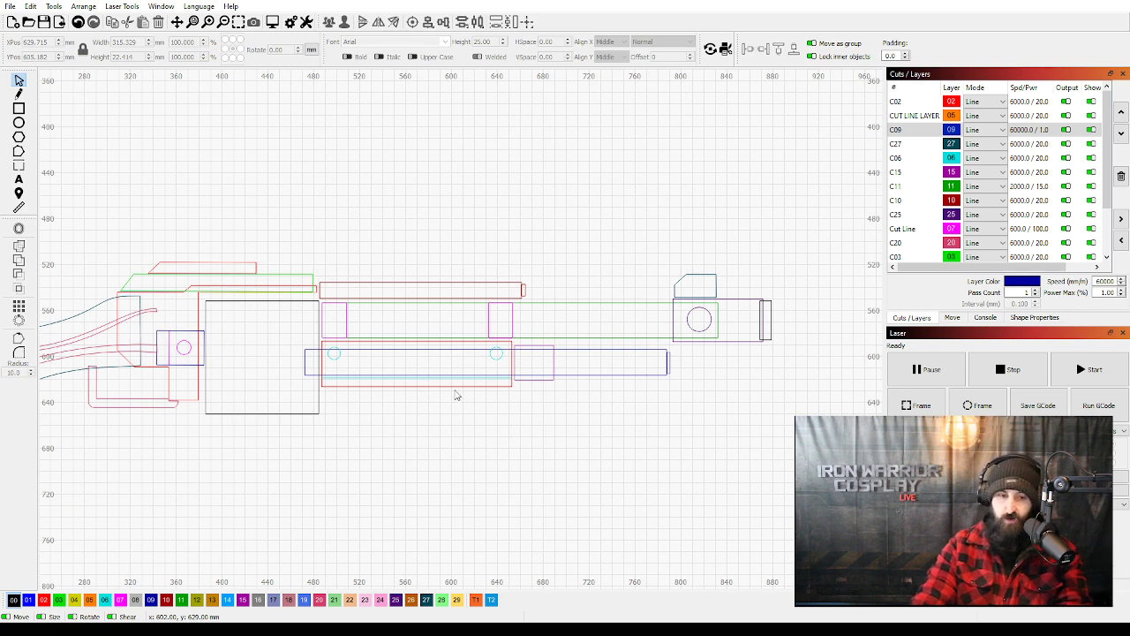
# Examine where the stock's inner frame ends near the small blue block with the circular hole.
pyautogui.moveTo(308, 406); pyautogui.dragTo(394, 394)
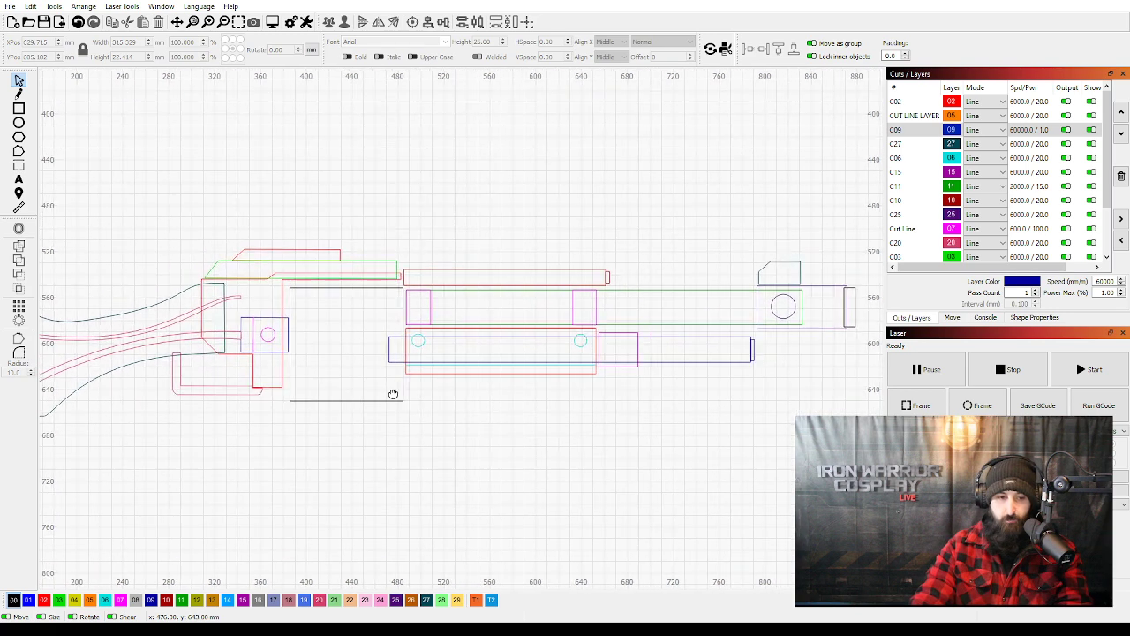
pyautogui.click(191, 345)
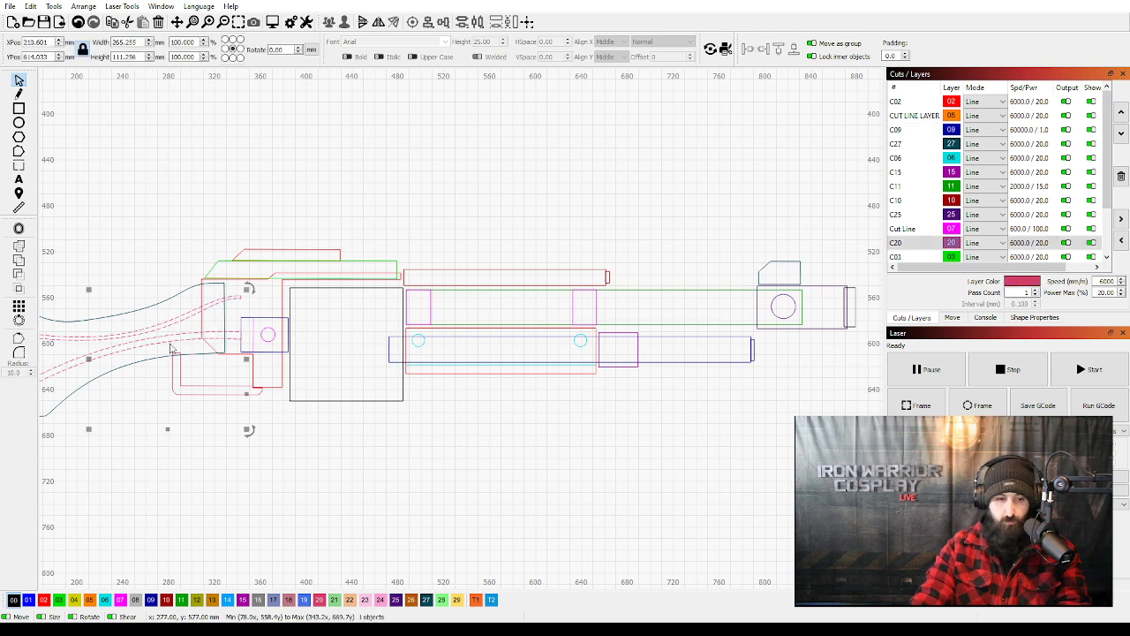
pyautogui.click(238, 334)
pyautogui.click(228, 337)
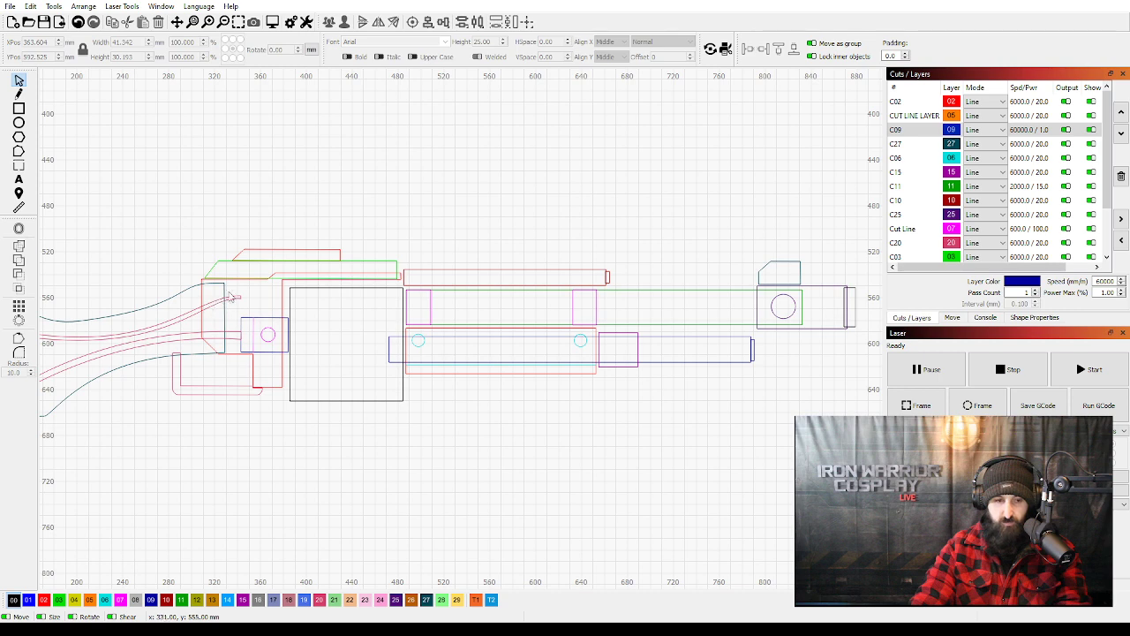
pyautogui.scroll(3, 245, 298)
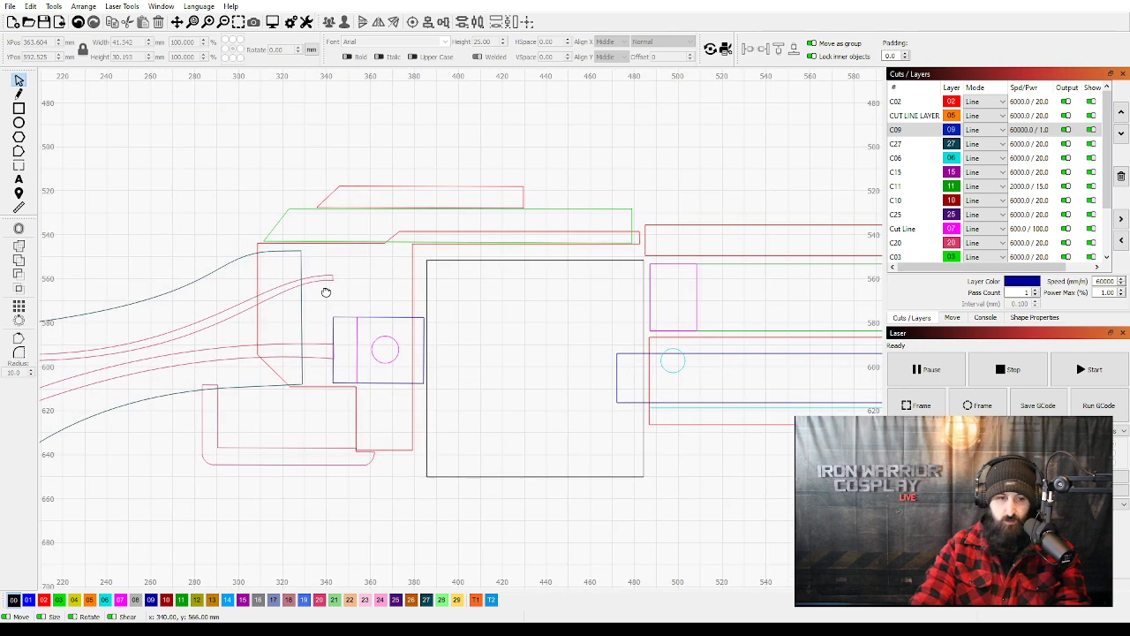
pyautogui.click(331, 279)
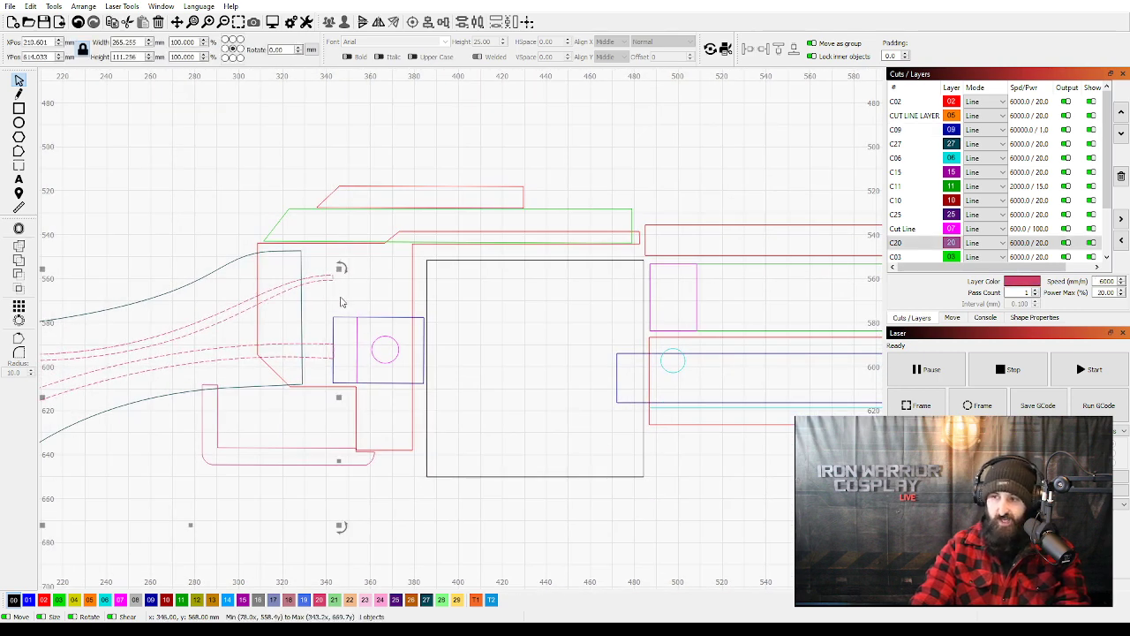
pyautogui.click(341, 298)
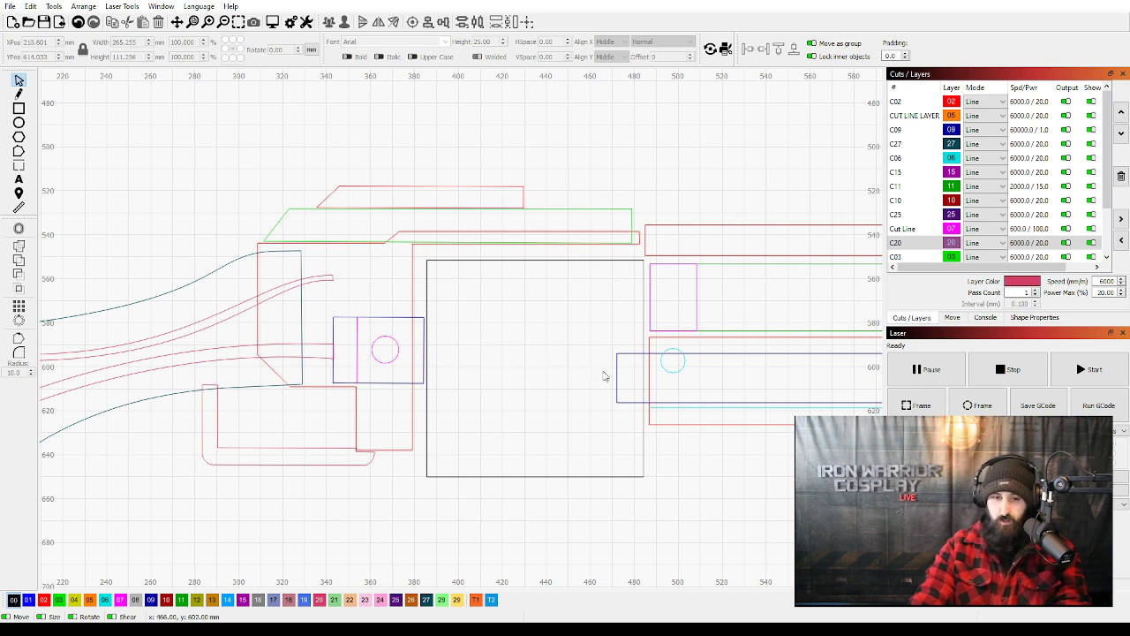
# Shorten the dark blue lower tube from its rear end to about 300.5 mm wide, in line with the fore-end's rear edge.
pyautogui.scroll(-2, 540, 375)
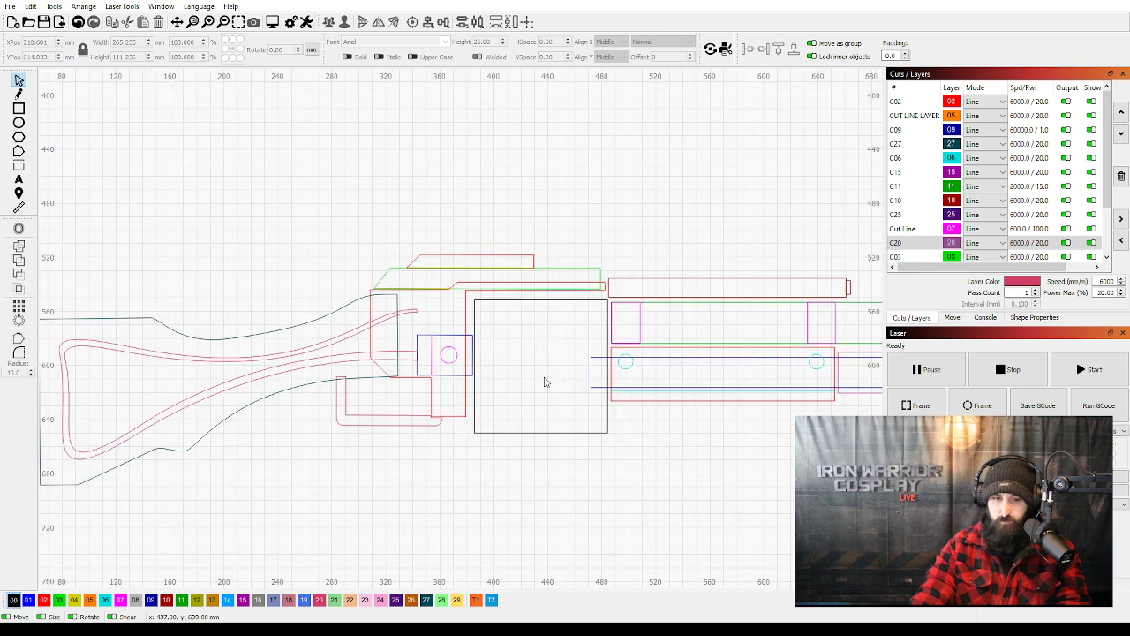
pyautogui.click(593, 389)
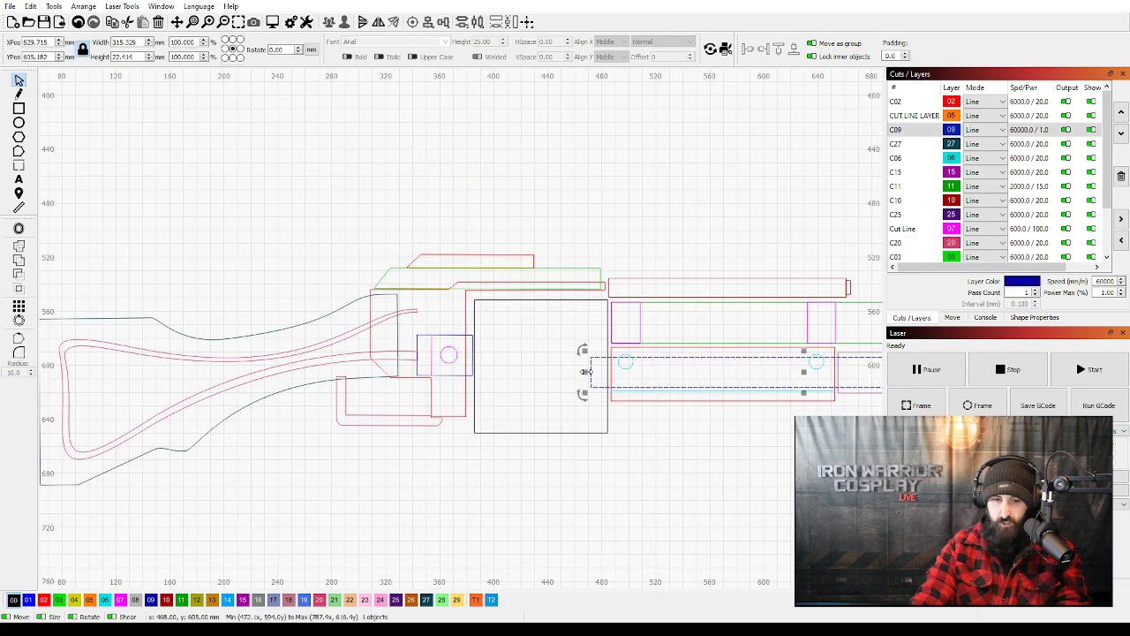
pyautogui.moveTo(592, 377); pyautogui.dragTo(603, 373)
pyautogui.click(547, 437)
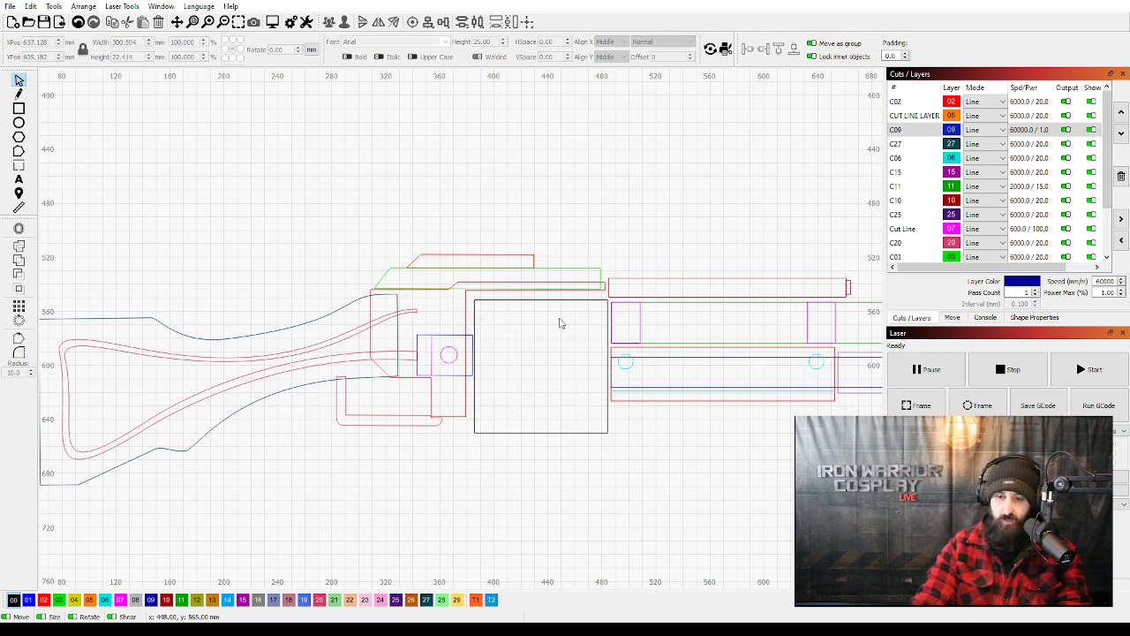
# Stretch the green barrel rectangle rearward through the square magazine outline to about 466 mm wide, keeping its height.
pyautogui.scroll(-1, 682, 326)
pyautogui.moveTo(652, 324); pyautogui.dragTo(544, 324)
pyautogui.scroll(-1, 546, 327)
pyautogui.moveTo(611, 340); pyautogui.dragTo(475, 340)
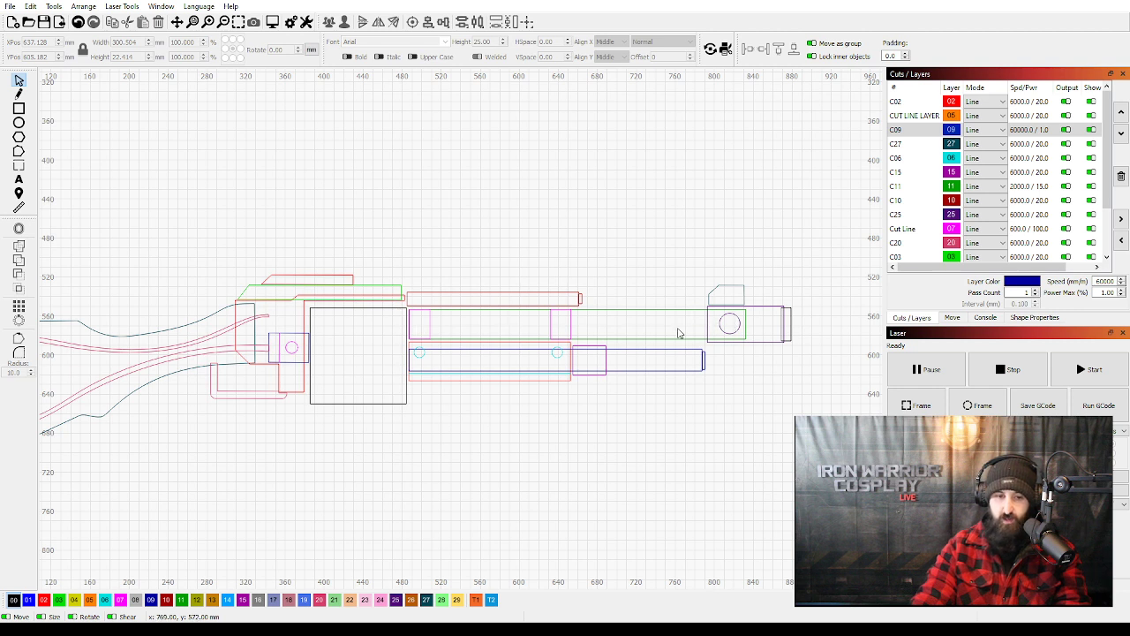
pyautogui.click(444, 339)
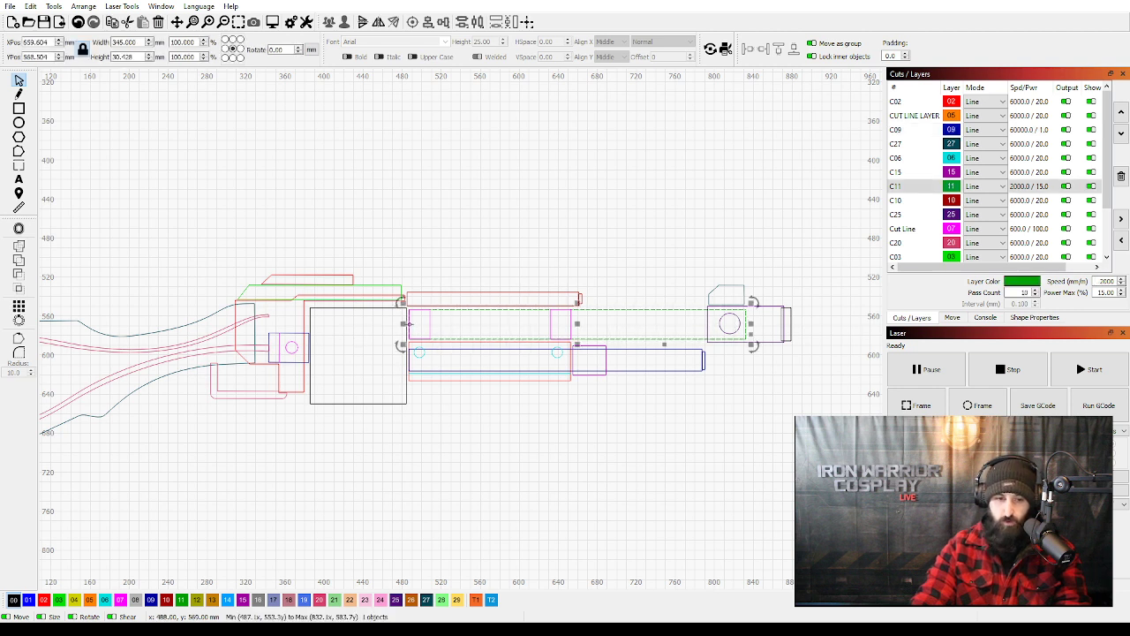
pyautogui.click(387, 327)
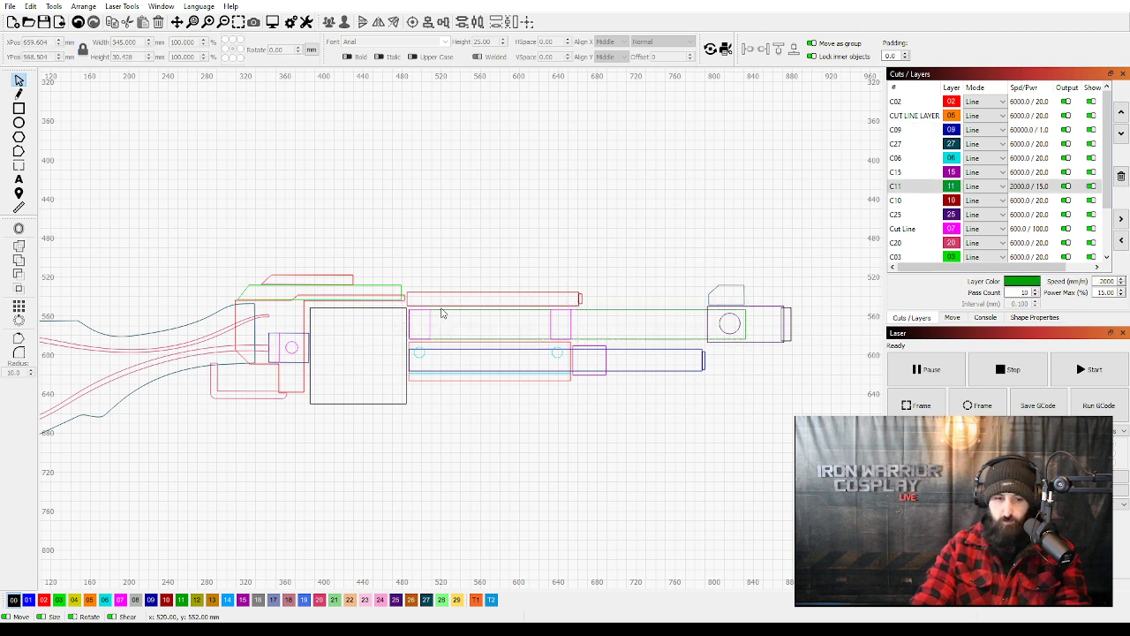
pyautogui.click(442, 313)
pyautogui.click(402, 329)
pyautogui.click(432, 311)
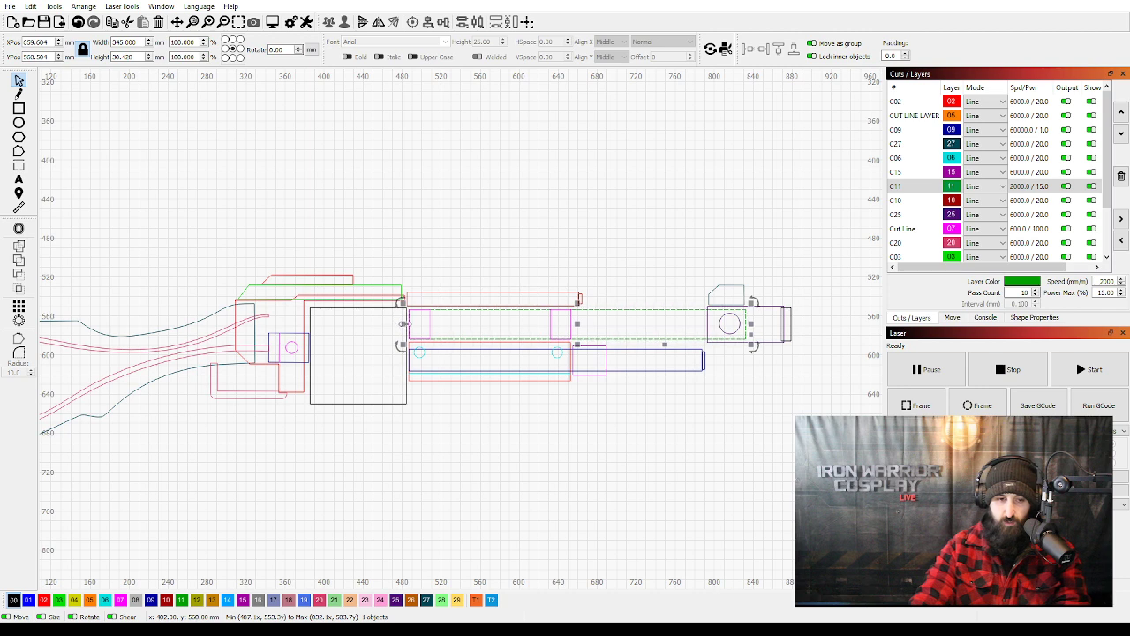
pyautogui.keyDown('shift'); pyautogui.click(406, 327); pyautogui.keyUp('shift')
pyautogui.click(483, 315)
pyautogui.click(467, 310)
pyautogui.moveTo(405, 324); pyautogui.dragTo(289, 329)
pyautogui.click(417, 325)
pyautogui.click(402, 325)
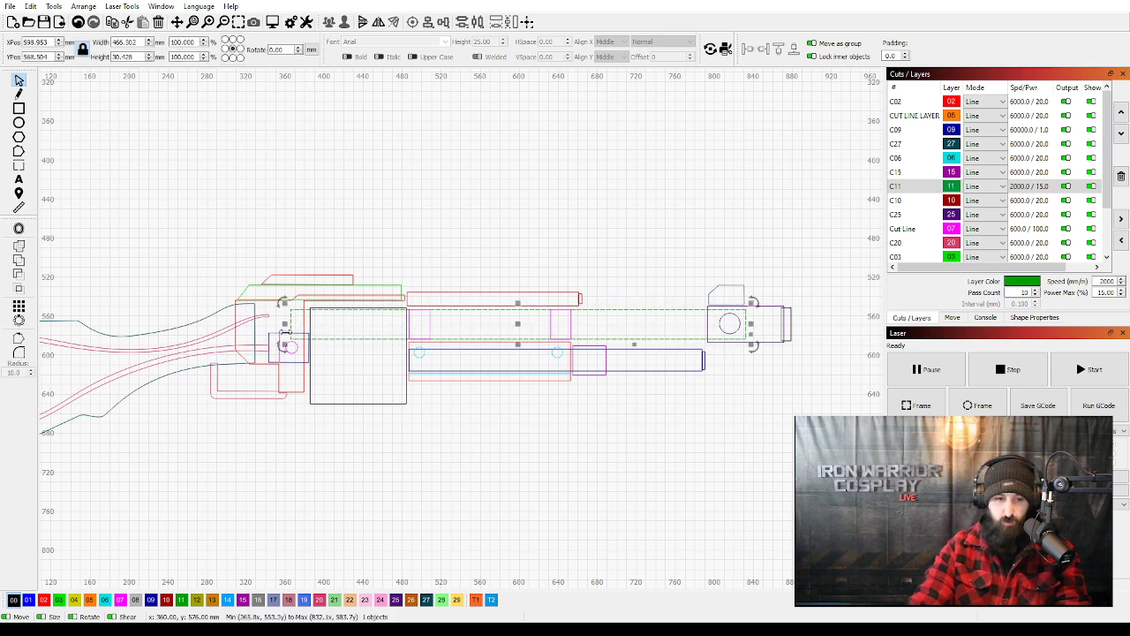
pyautogui.click(456, 443)
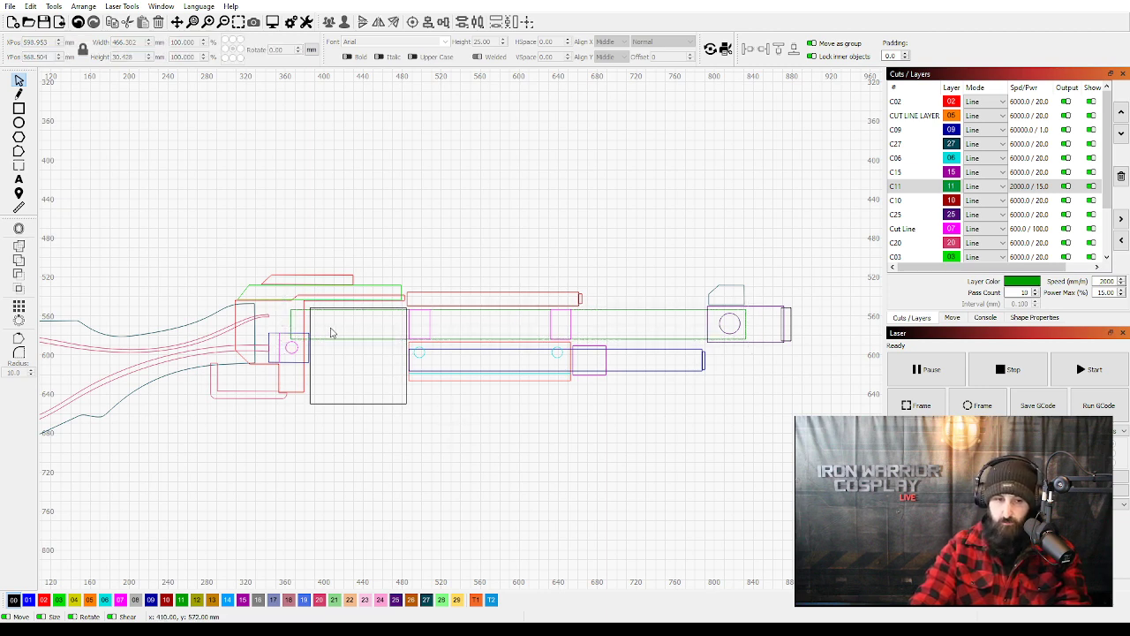
# Check the dimensions of the black square magazine outline between the stock and the fore-end.
pyautogui.moveTo(377, 342); pyautogui.dragTo(532, 338)
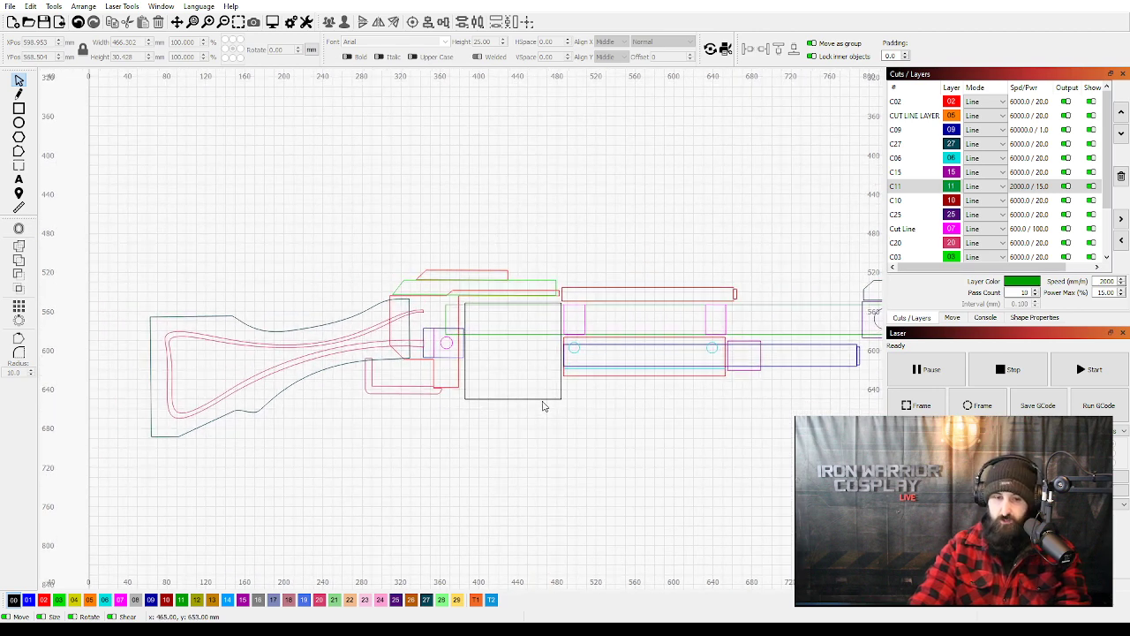
pyautogui.click(542, 400)
pyautogui.click(580, 507)
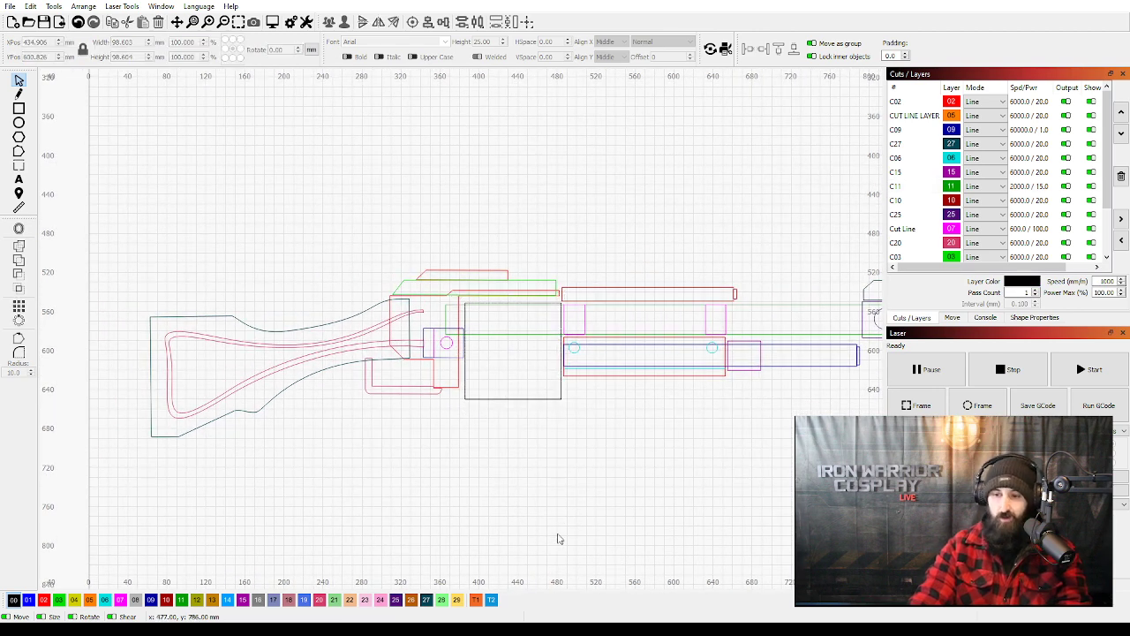
# Delete the horizontal diameter line across the large black circle that holds the ring of orange circles.
pyautogui.scroll(-5, 609, 472)
pyautogui.scroll(-5, 596, 448)
pyautogui.scroll(8, 492, 347)
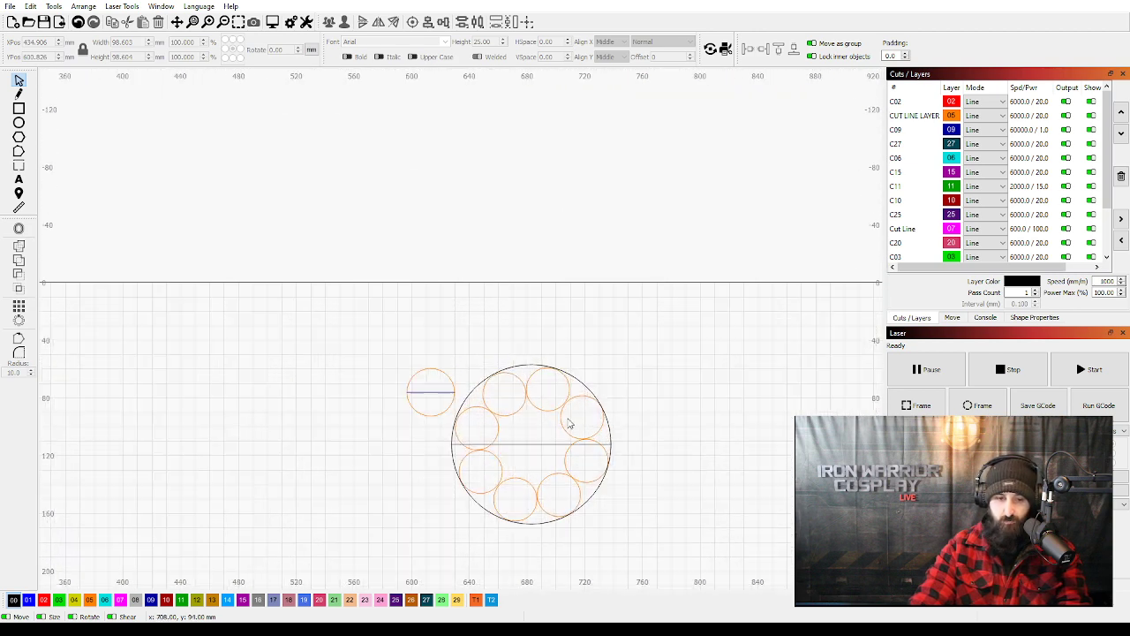
pyautogui.scroll(2, 534, 362)
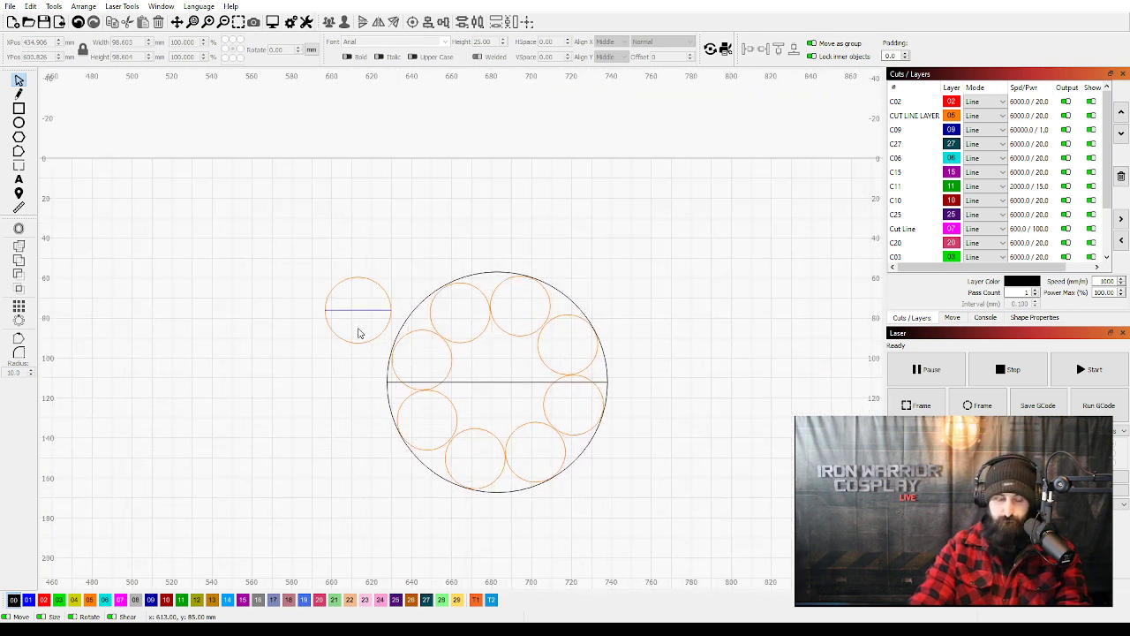
pyautogui.moveTo(488, 386); pyautogui.dragTo(488, 360)
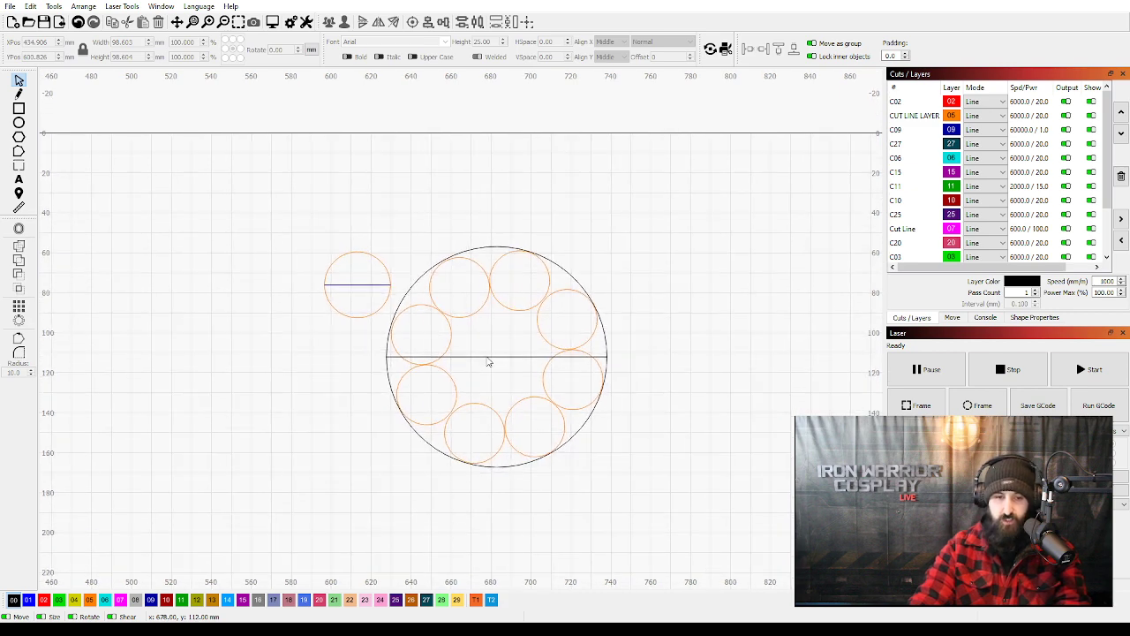
pyautogui.click(488, 358)
pyautogui.scroll(-1, 486, 361)
pyautogui.press('Delete')
pyautogui.scroll(1, 487, 361)
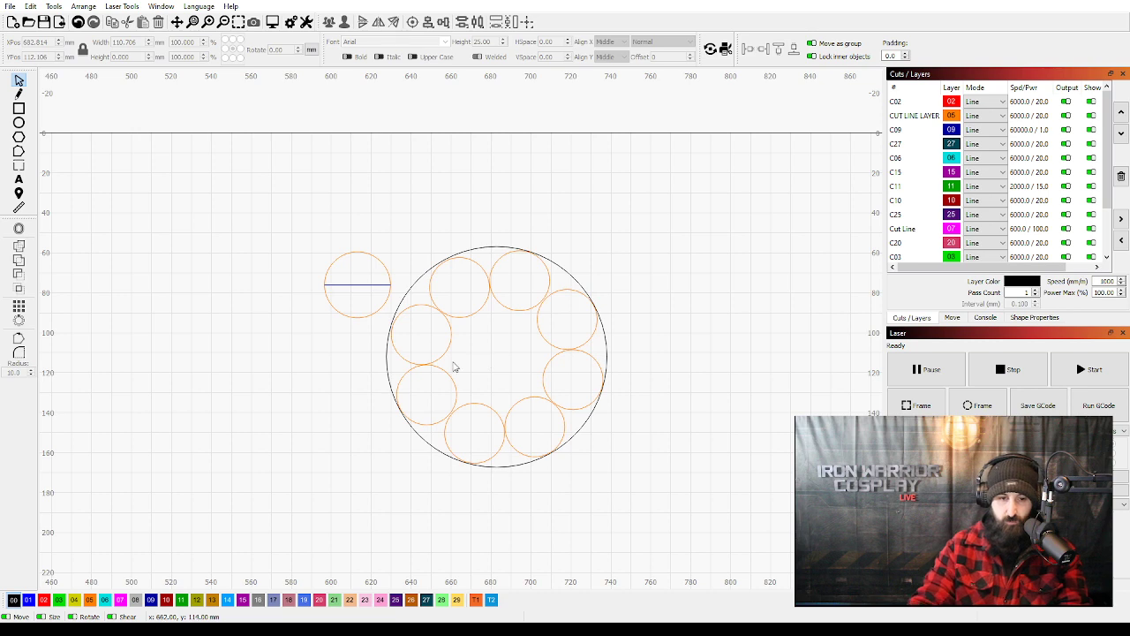
pyautogui.moveTo(473, 364); pyautogui.dragTo(442, 347)
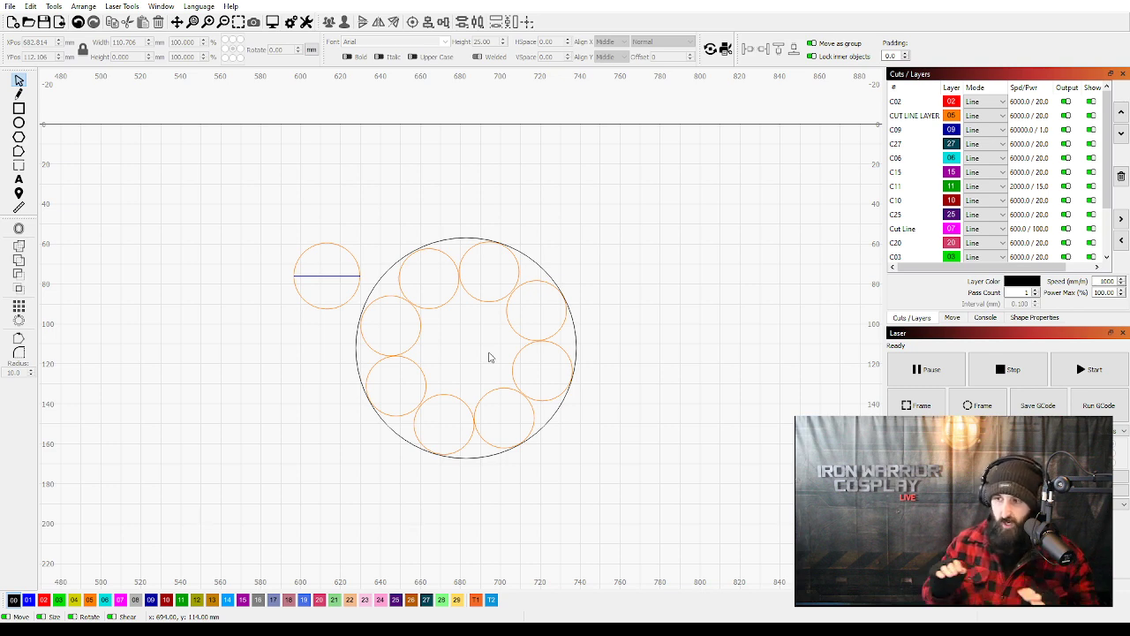
pyautogui.scroll(-6, 490, 358)
pyautogui.scroll(5, 438, 363)
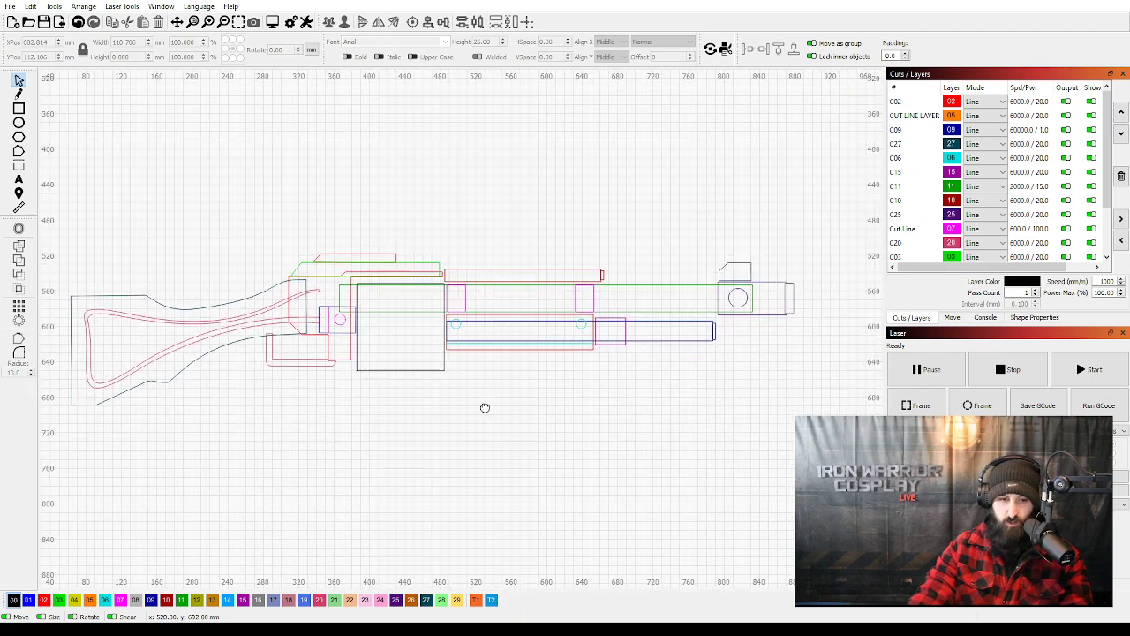
pyautogui.moveTo(483, 408); pyautogui.dragTo(505, 399)
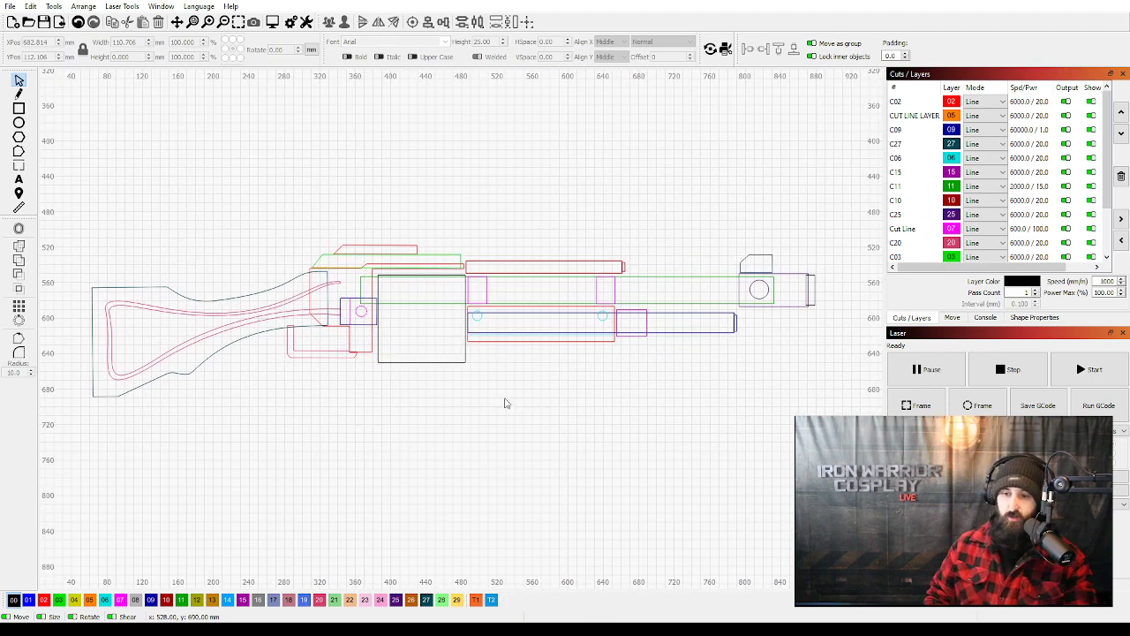
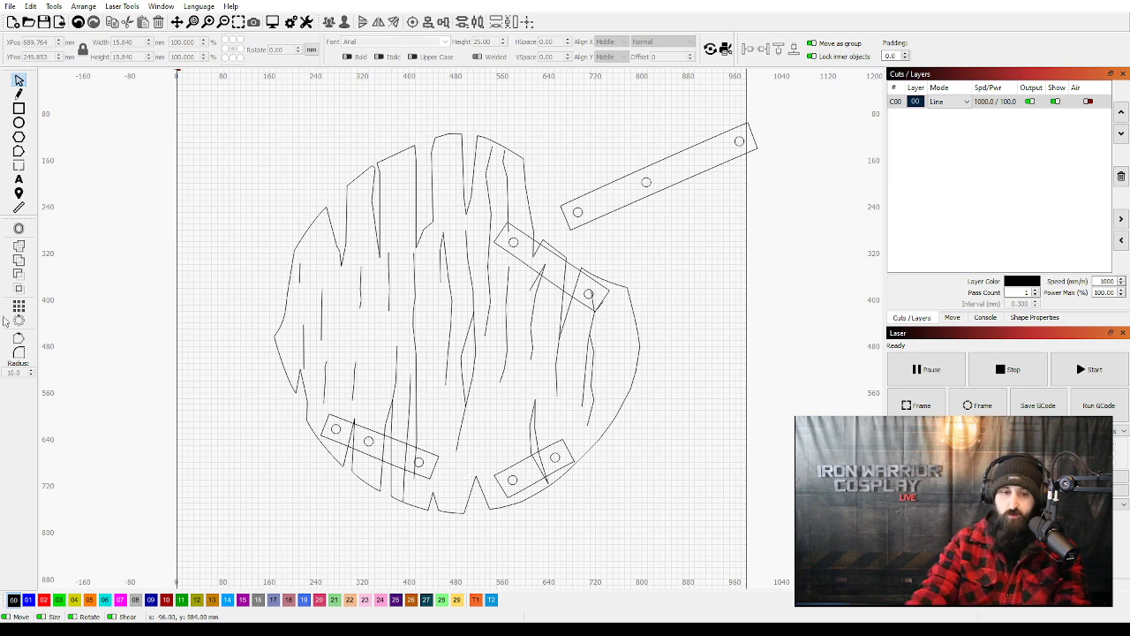
# Examine the crack lines of the round wooden shield, selecting the crossing pair near the middle and the crack at the lower two-hole strap.
pyautogui.scroll(6, 465, 399)
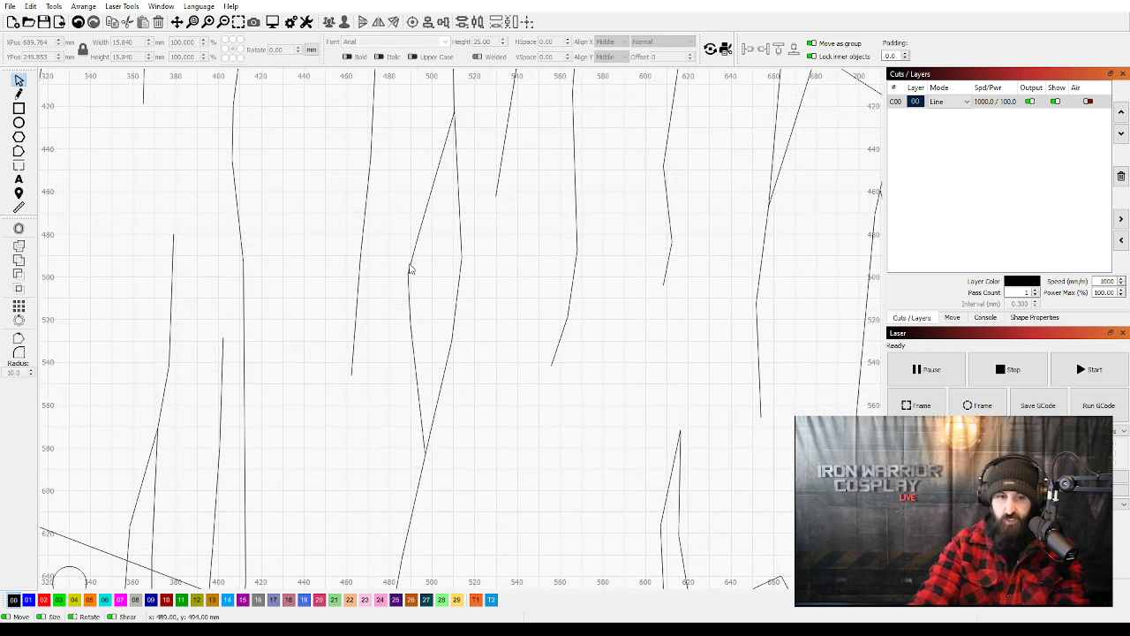
pyautogui.click(448, 271)
pyautogui.keyDown('shift'); pyautogui.click(459, 266); pyautogui.keyUp('shift')
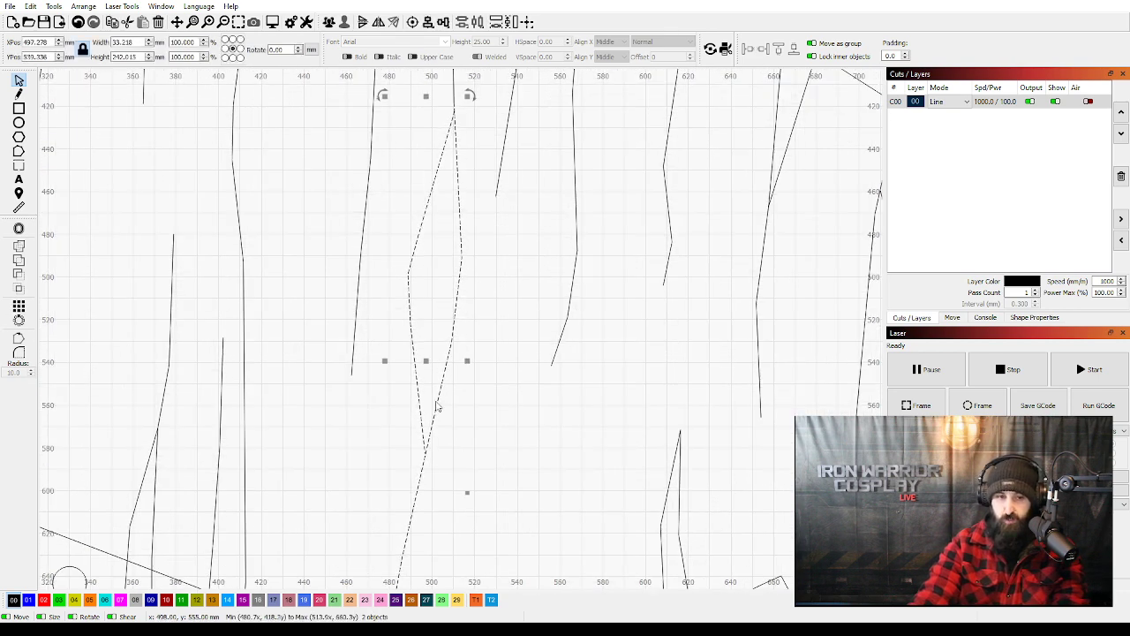
pyautogui.scroll(-1, 448, 309)
pyautogui.scroll(-5, 448, 309)
pyautogui.click(466, 306)
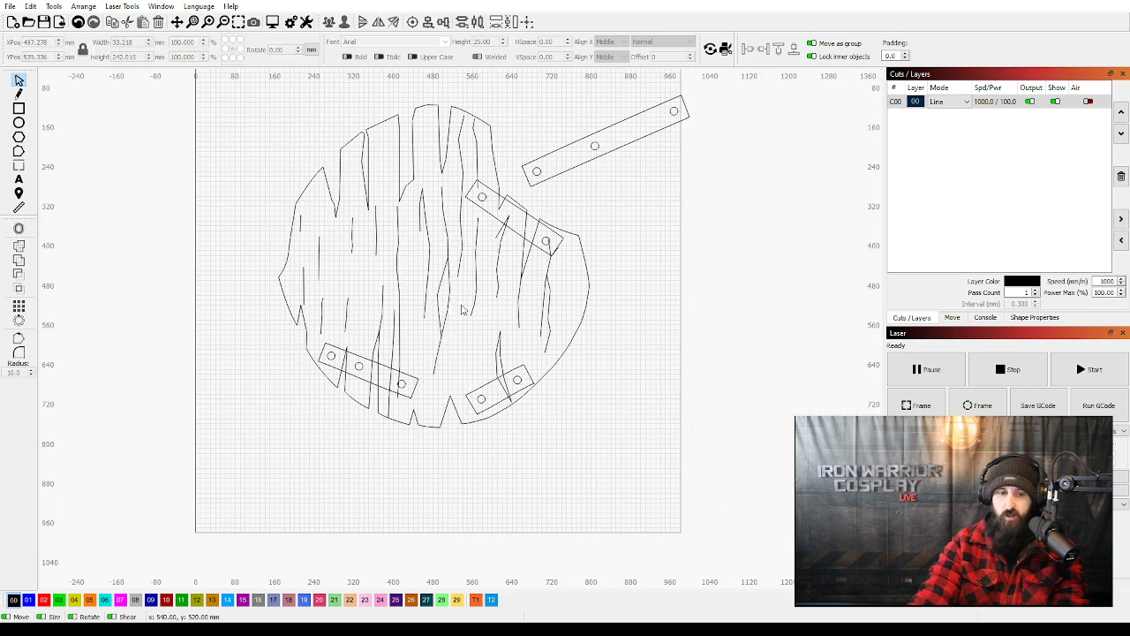
pyautogui.click(497, 365)
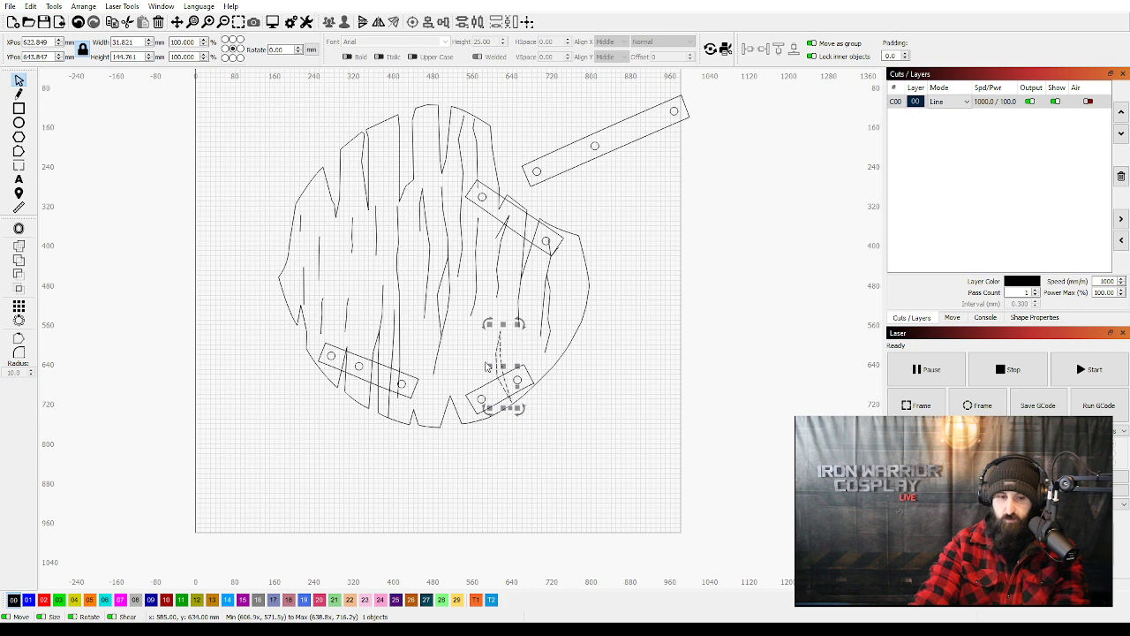
pyautogui.click(485, 362)
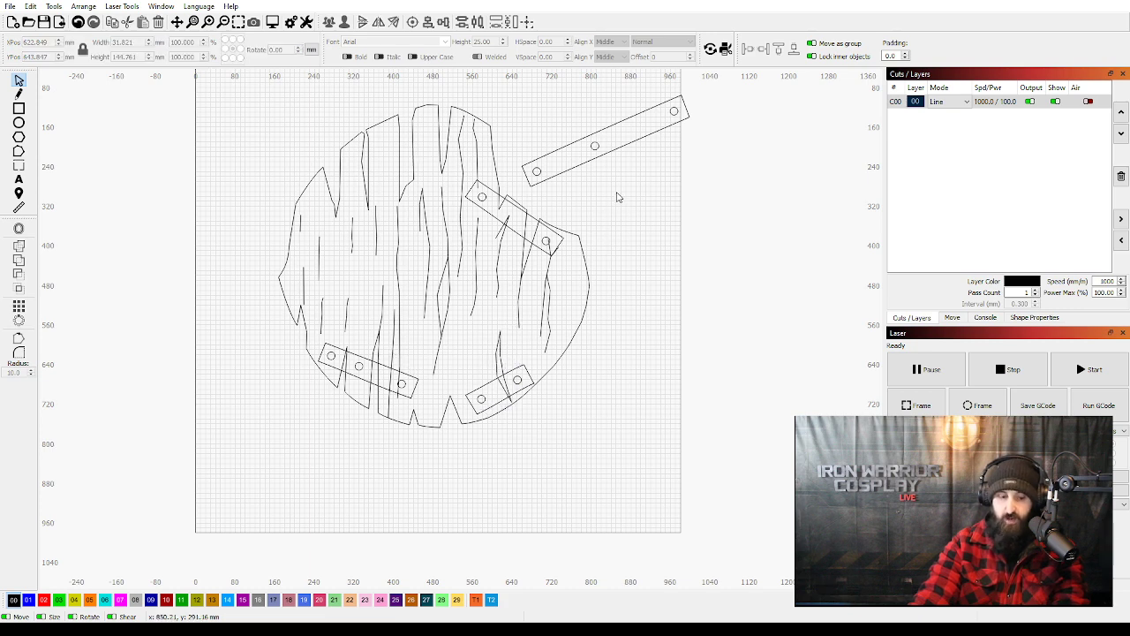
pyautogui.hotkey('ctrl', 'z')
pyautogui.hotkey('ctrl', 'z')
pyautogui.hotkey('ctrl', 'z')
pyautogui.hotkey('ctrl', 'z')
pyautogui.hotkey('ctrl', 'z')
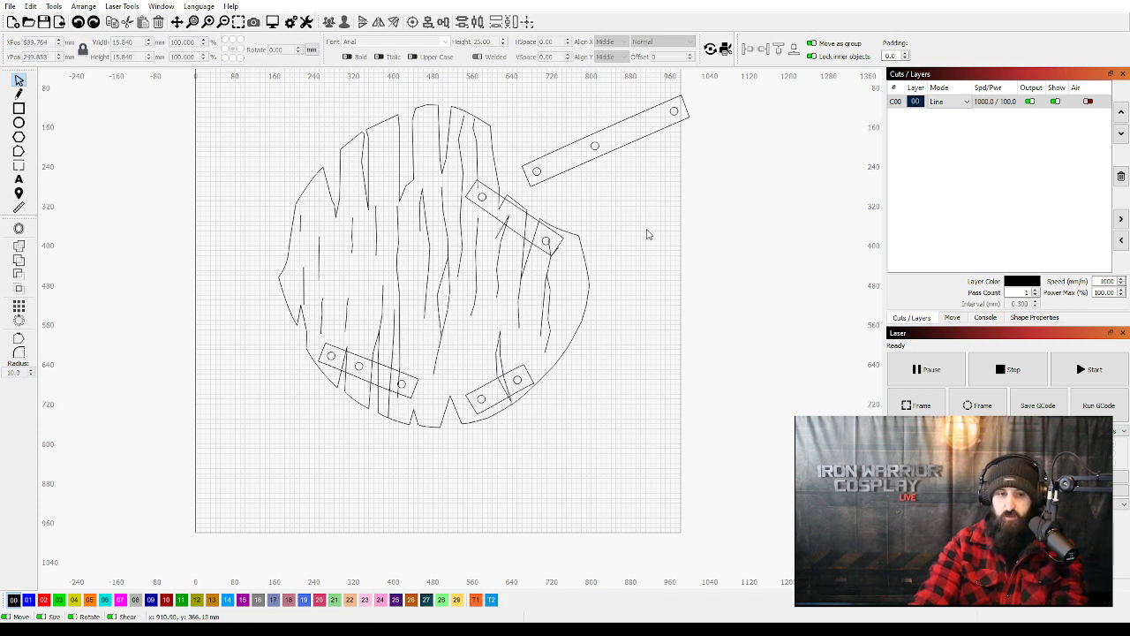
pyautogui.click(649, 234)
pyautogui.moveTo(649, 233); pyautogui.dragTo(648, 288)
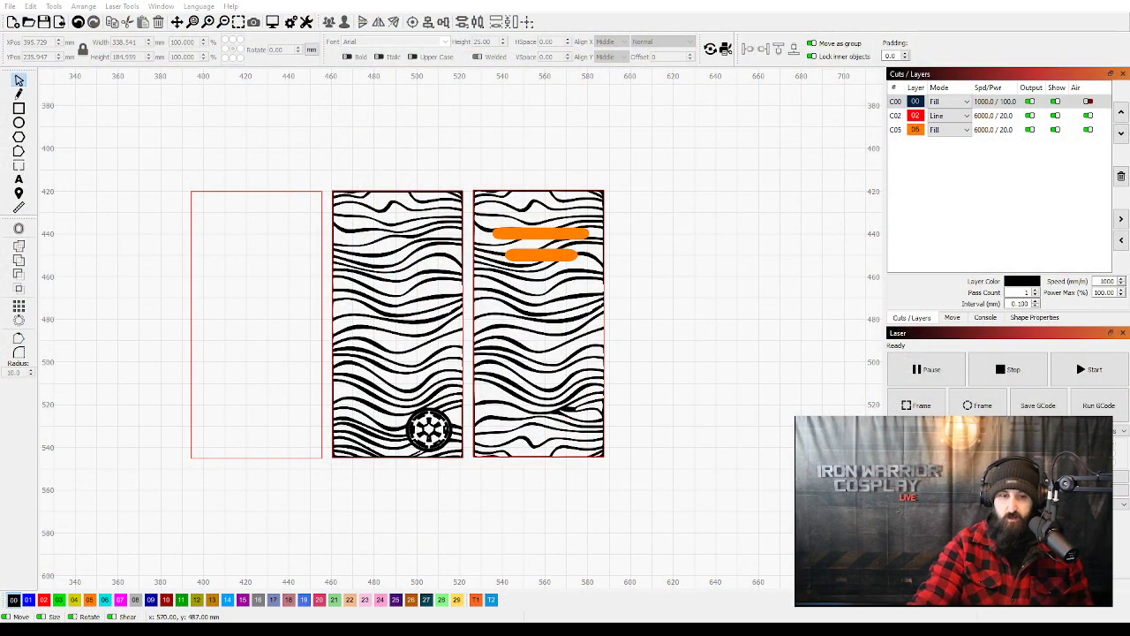
# Examine the three upright panels in turn: the empty red outline, the wave-patterned panel with the round emblem, and the one with orange bars.
pyautogui.scroll(1, 606, 348)
pyautogui.scroll(1, 692, 358)
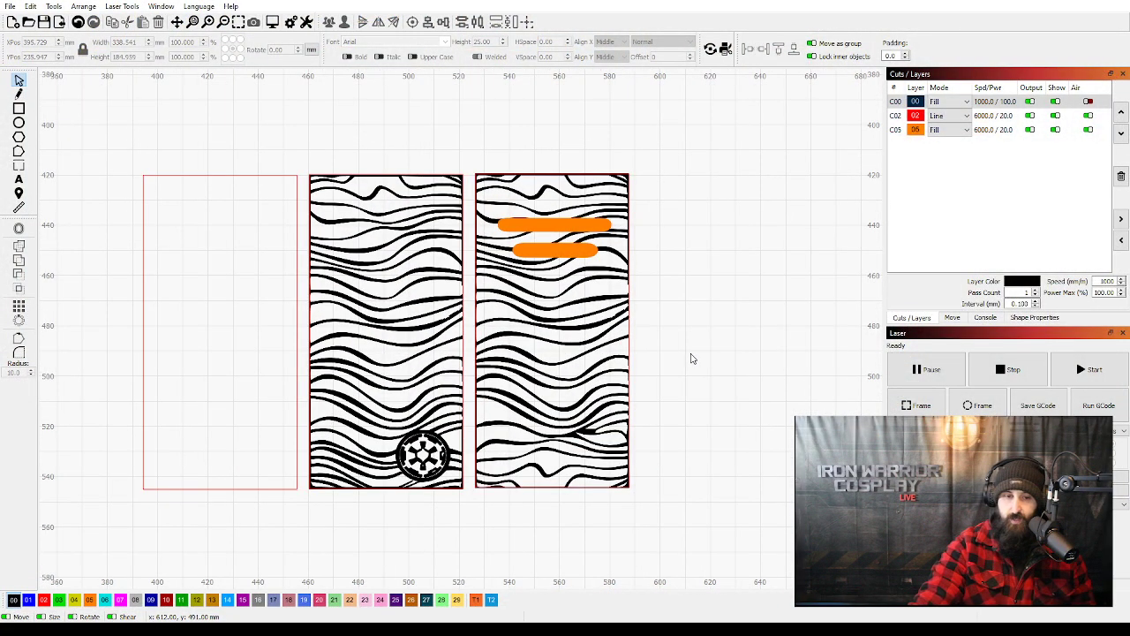
pyautogui.moveTo(691, 354); pyautogui.dragTo(701, 354)
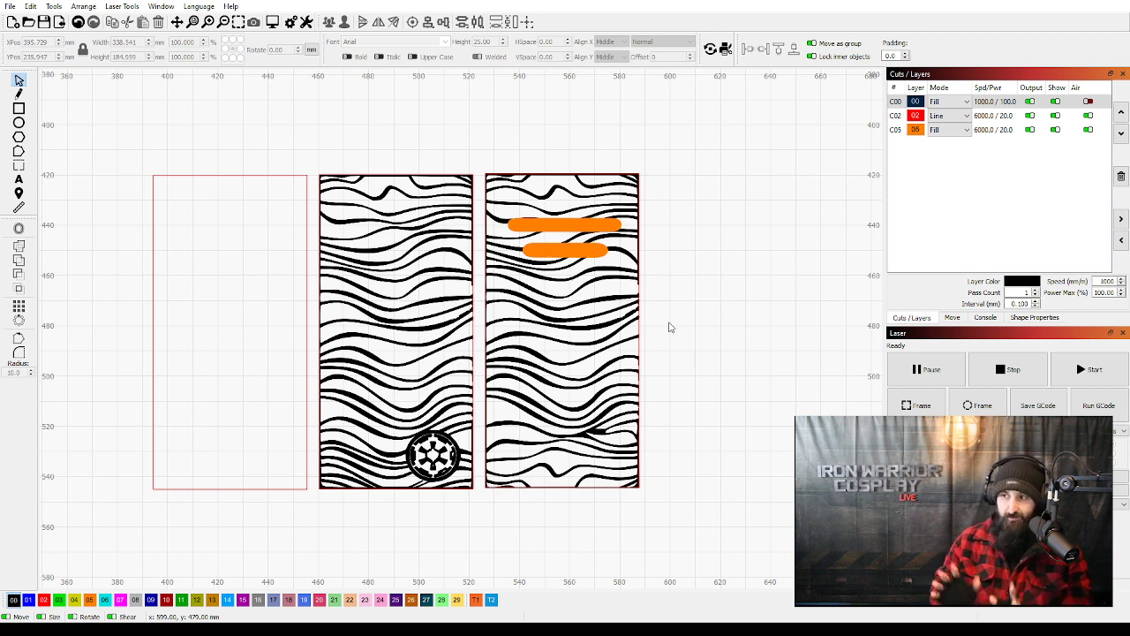
pyautogui.click(172, 180)
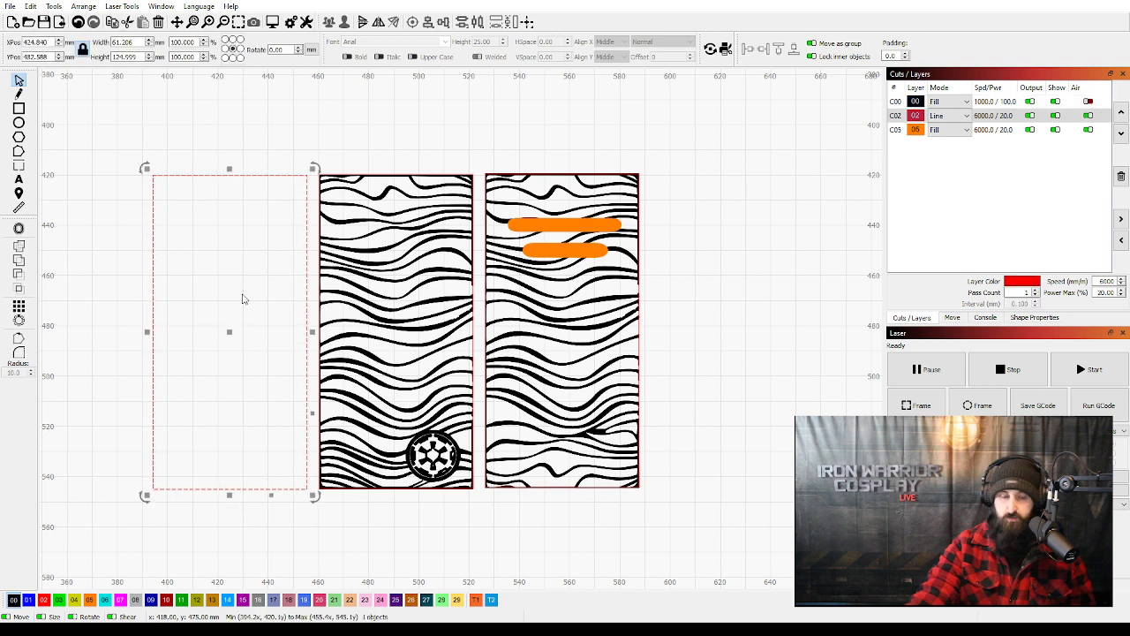
pyautogui.click(175, 309)
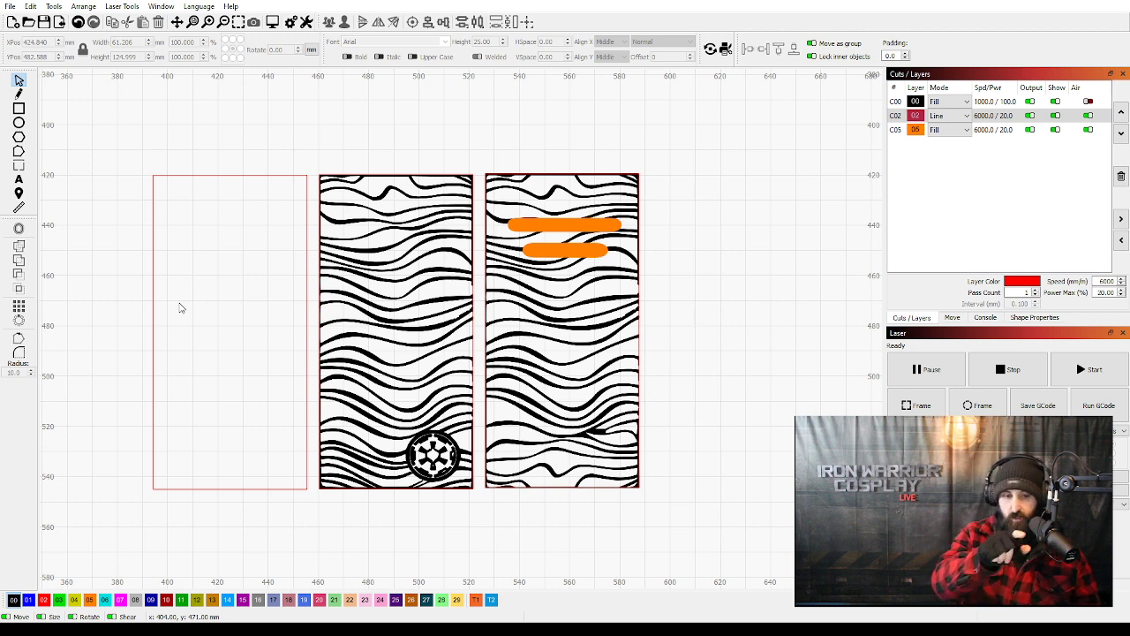
pyautogui.moveTo(315, 164); pyautogui.dragTo(480, 504)
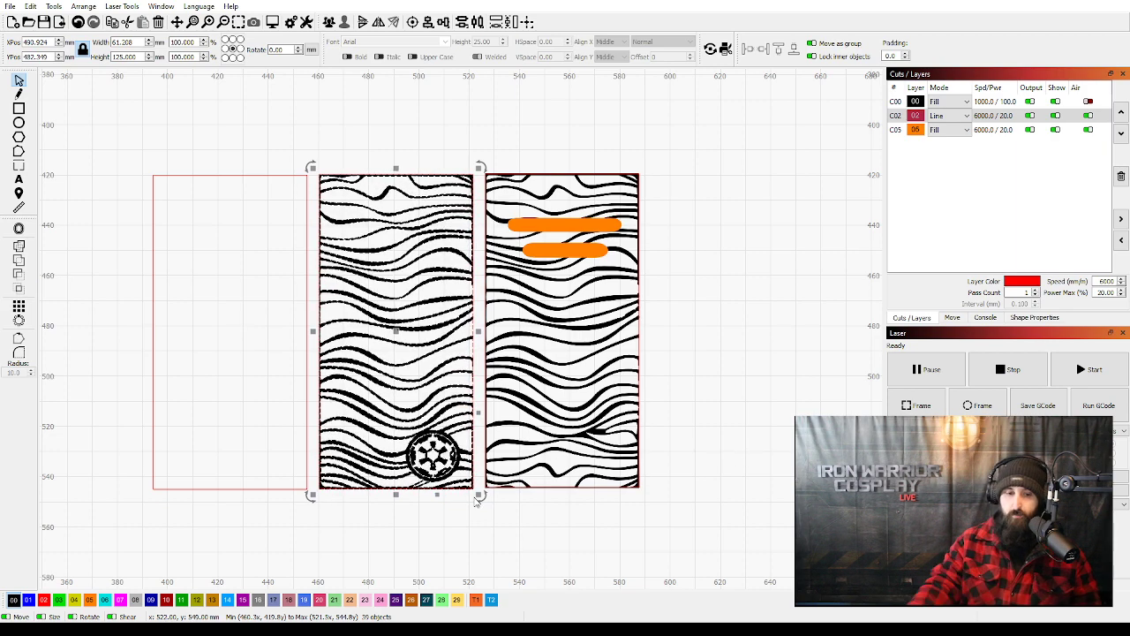
pyautogui.click(744, 314)
pyautogui.moveTo(659, 153); pyautogui.dragTo(477, 516)
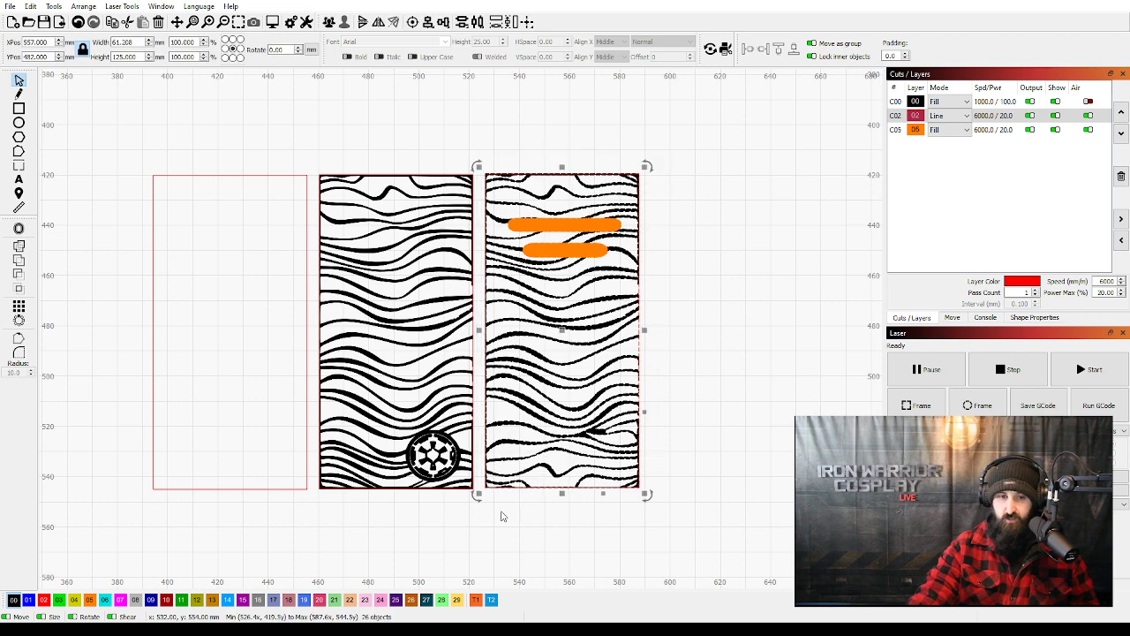
pyautogui.click(504, 518)
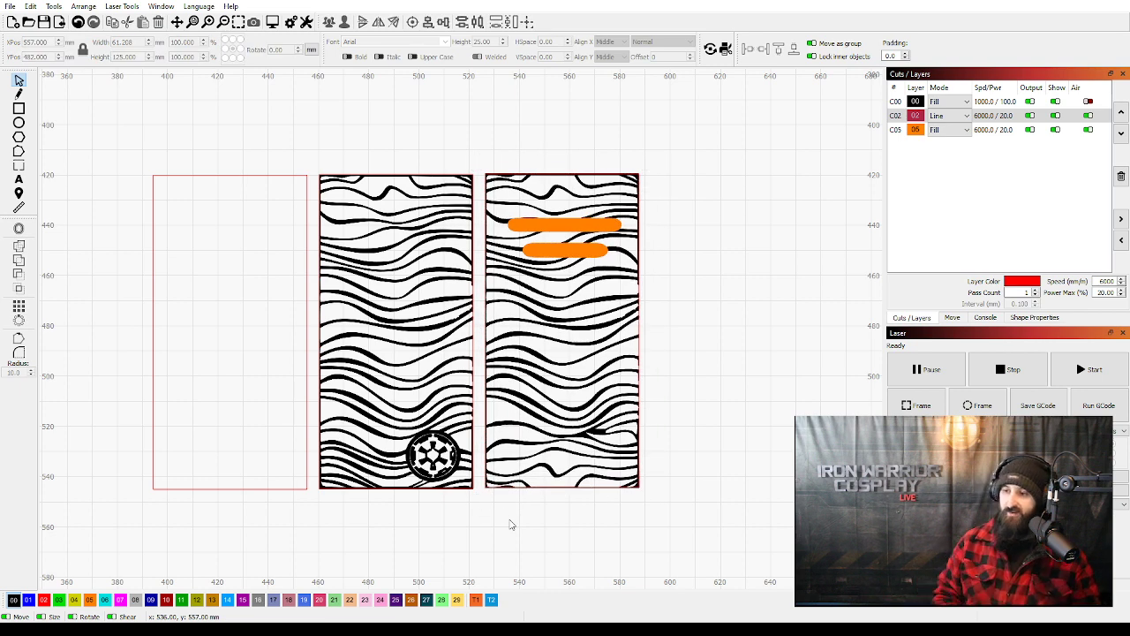
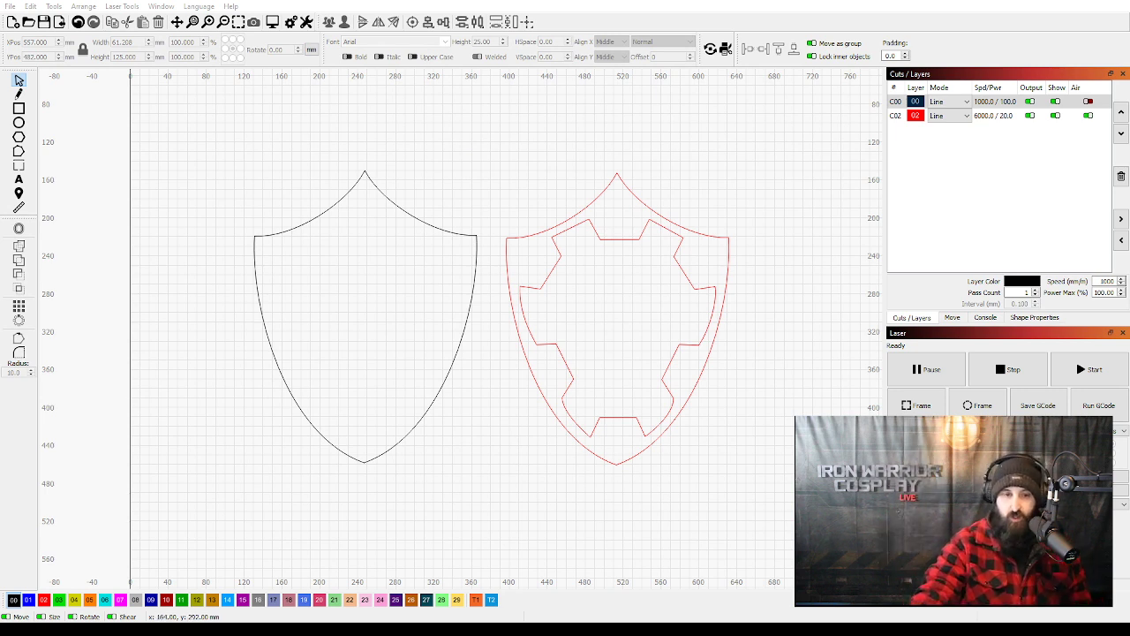
# Examine the plain black shield outline and the grouped red border shapes beside it, selecting each in turn.
pyautogui.click(429, 194)
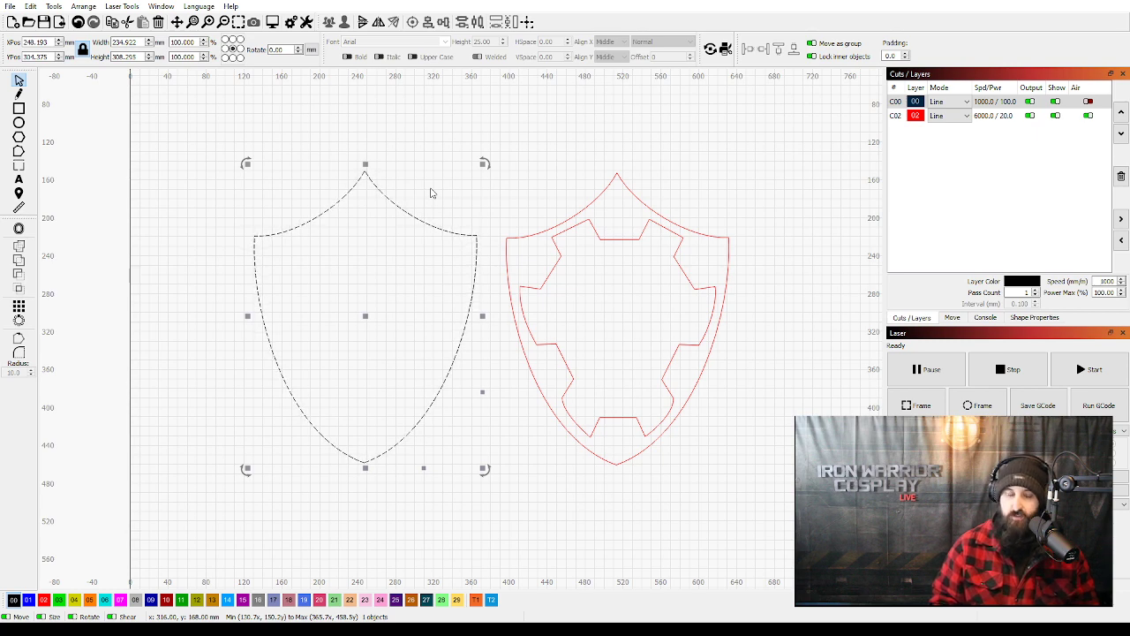
pyautogui.click(492, 212)
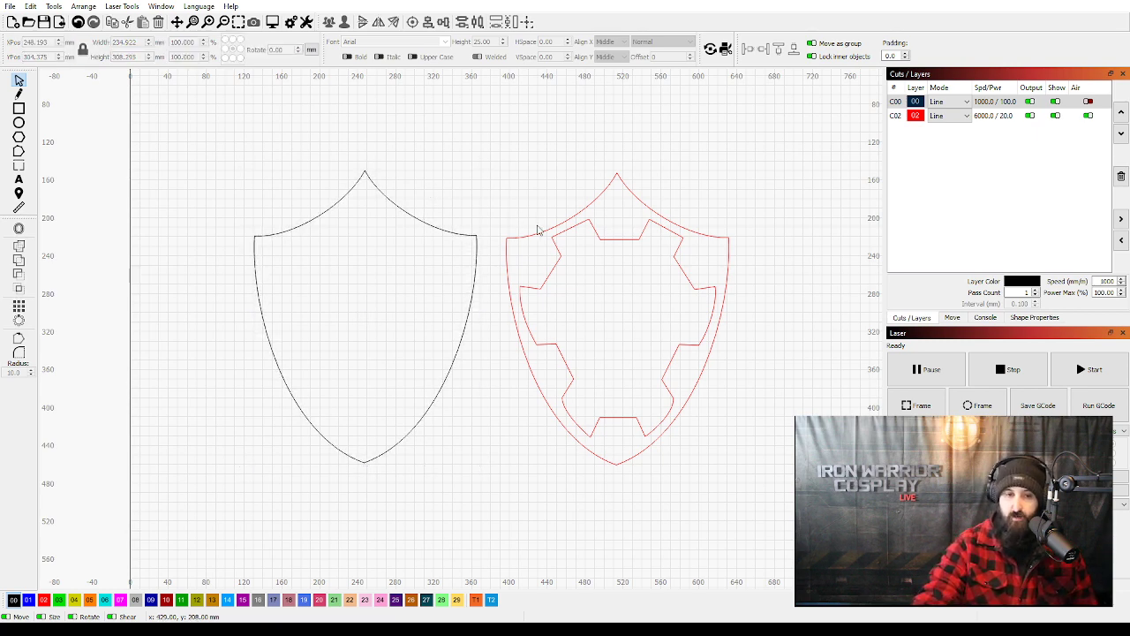
pyautogui.click(535, 233)
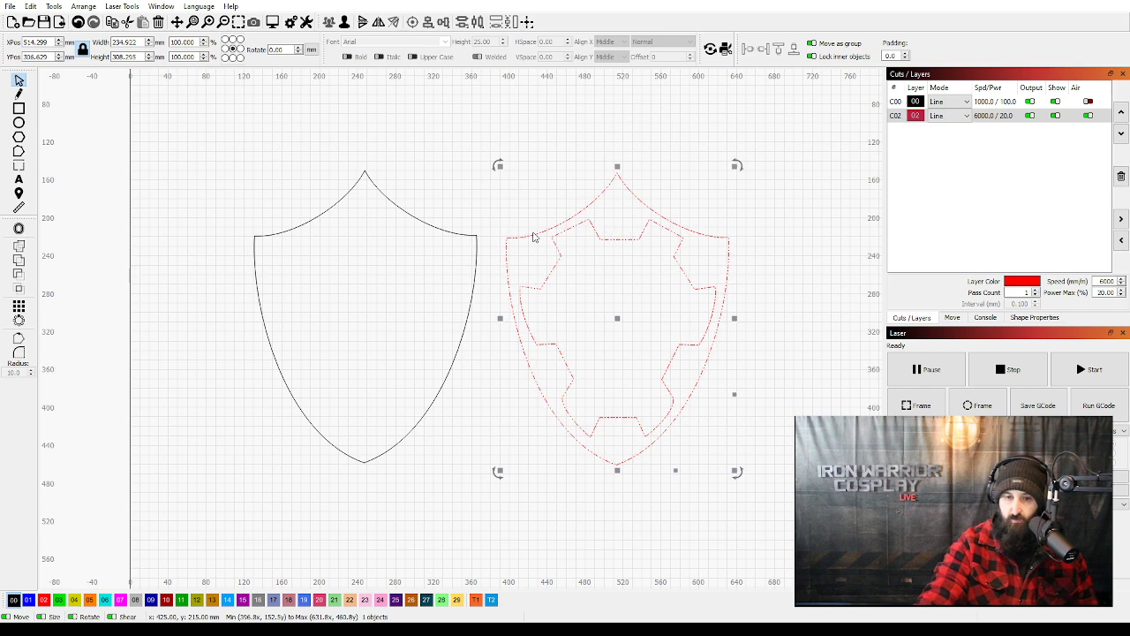
pyautogui.click(536, 239)
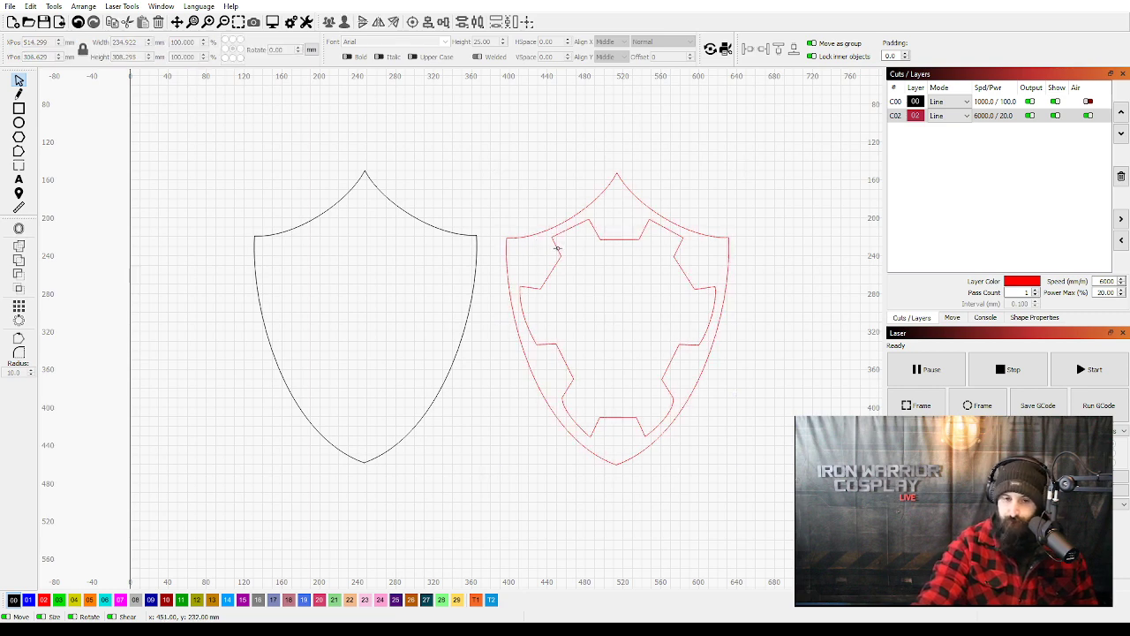
pyautogui.click(557, 248)
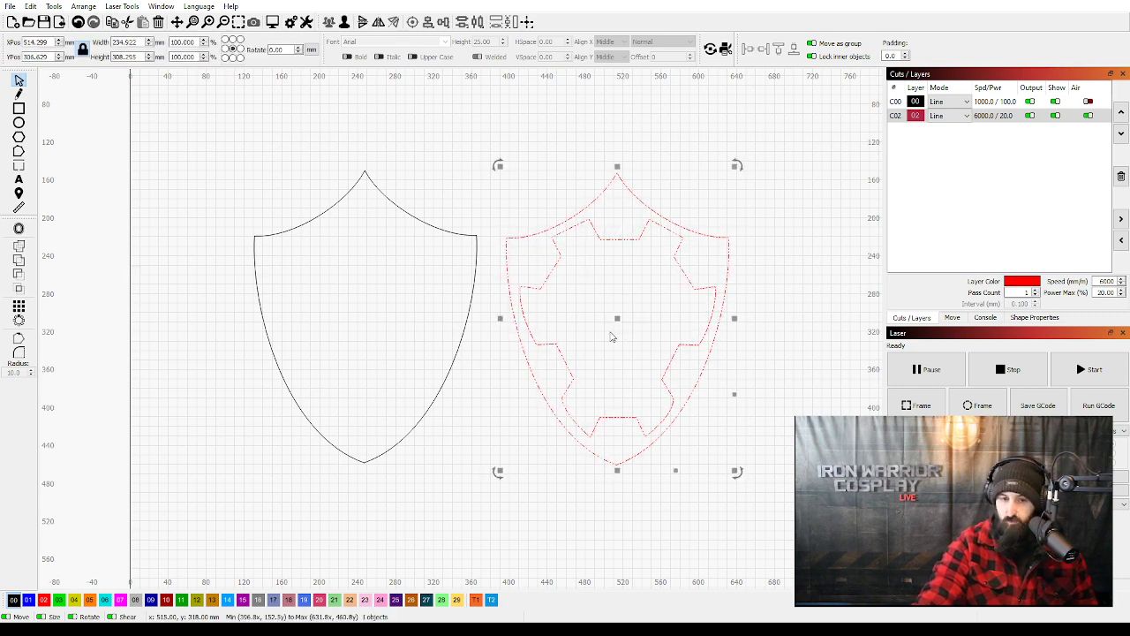
pyautogui.click(554, 255)
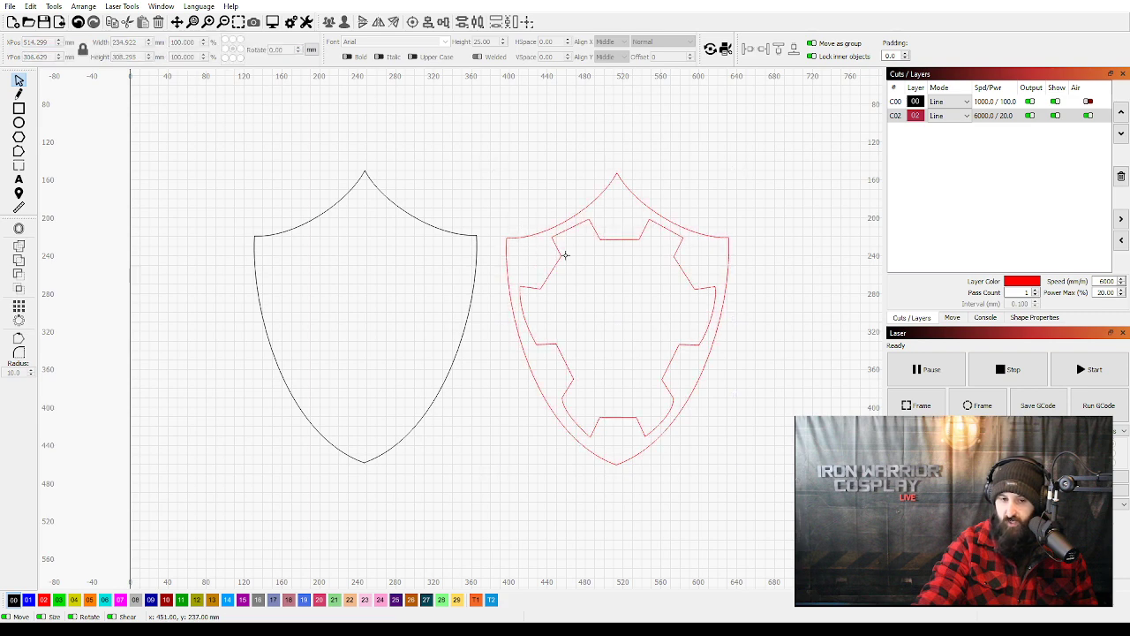
pyautogui.click(684, 251)
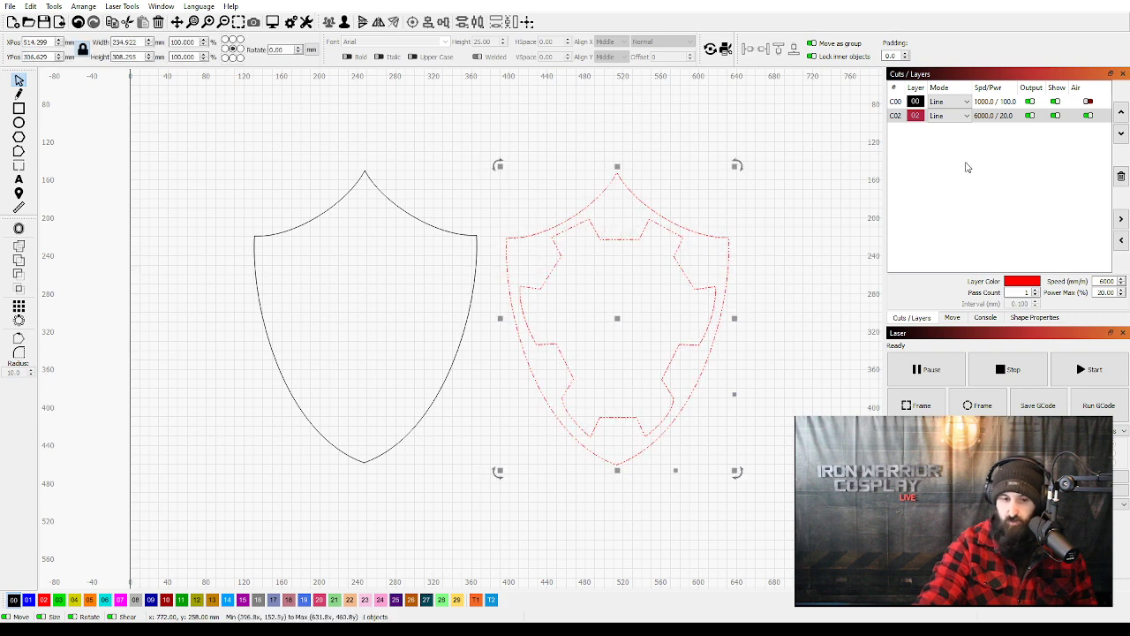
# Set the red layer C02 to Fill and move the red border onto the black shield outline.
pyautogui.click(947, 115)
pyautogui.click(936, 115)
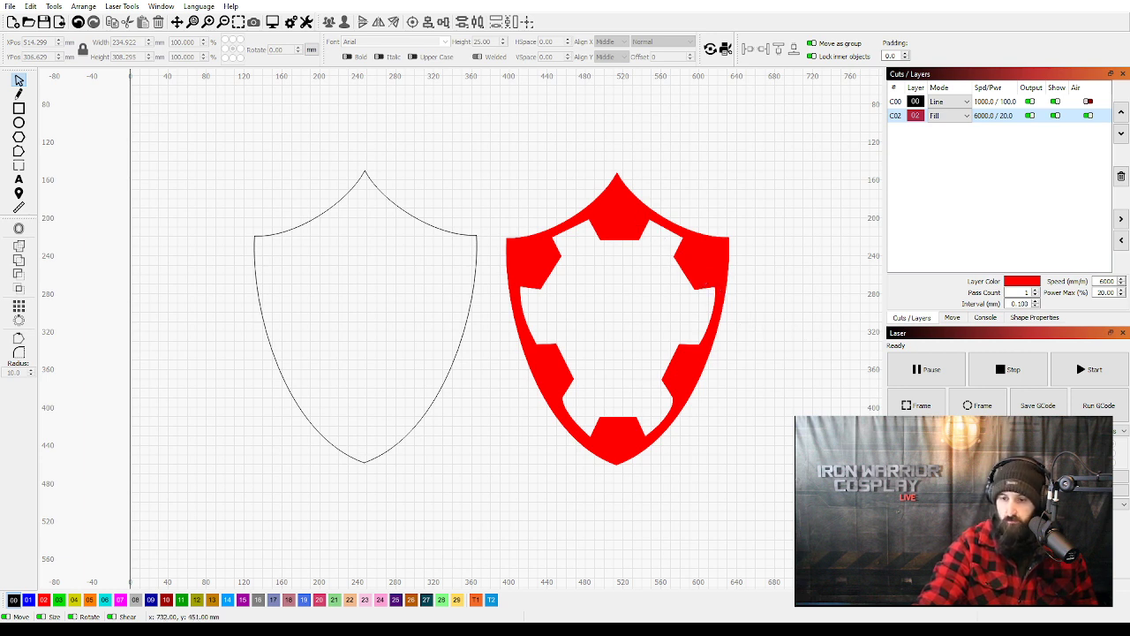
pyautogui.click(703, 382)
pyautogui.moveTo(620, 318); pyautogui.dragTo(365, 316)
pyautogui.click(594, 353)
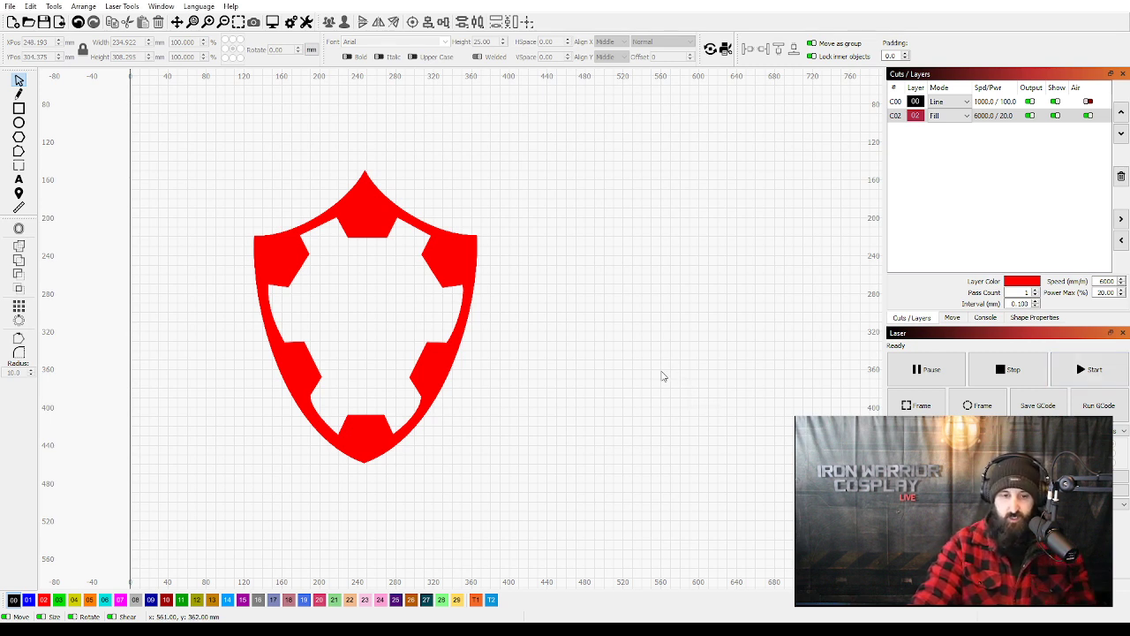
# Paste the skull emblem and place it in the centre of the shield, inside the red border.
pyautogui.scroll(-4, 654, 375)
pyautogui.moveTo(691, 377); pyautogui.dragTo(610, 343)
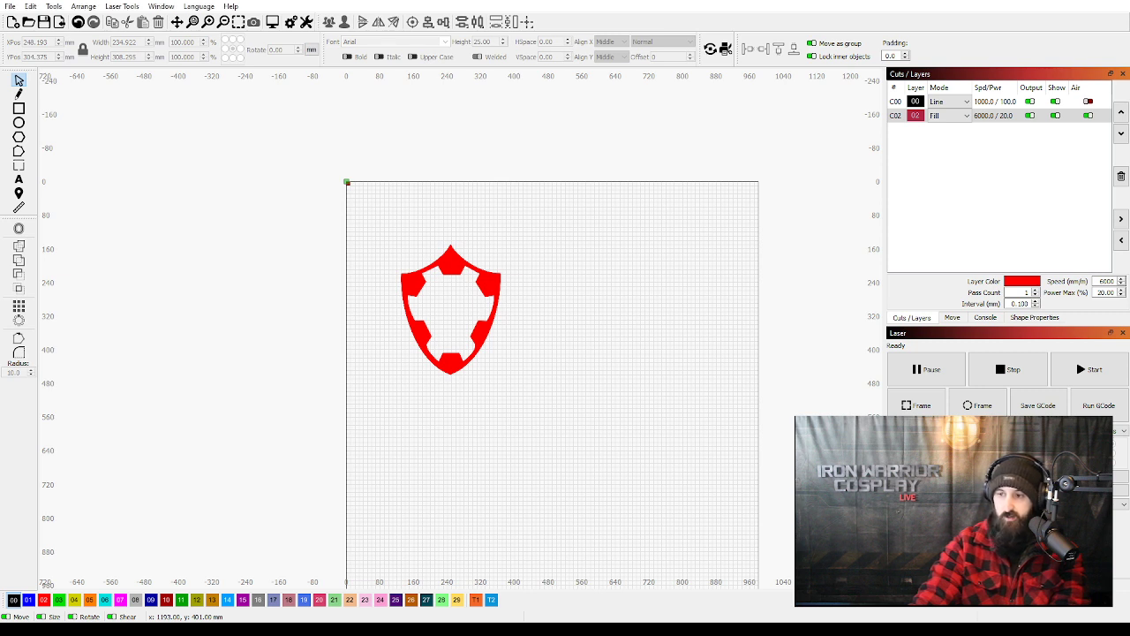
pyautogui.click(680, 279)
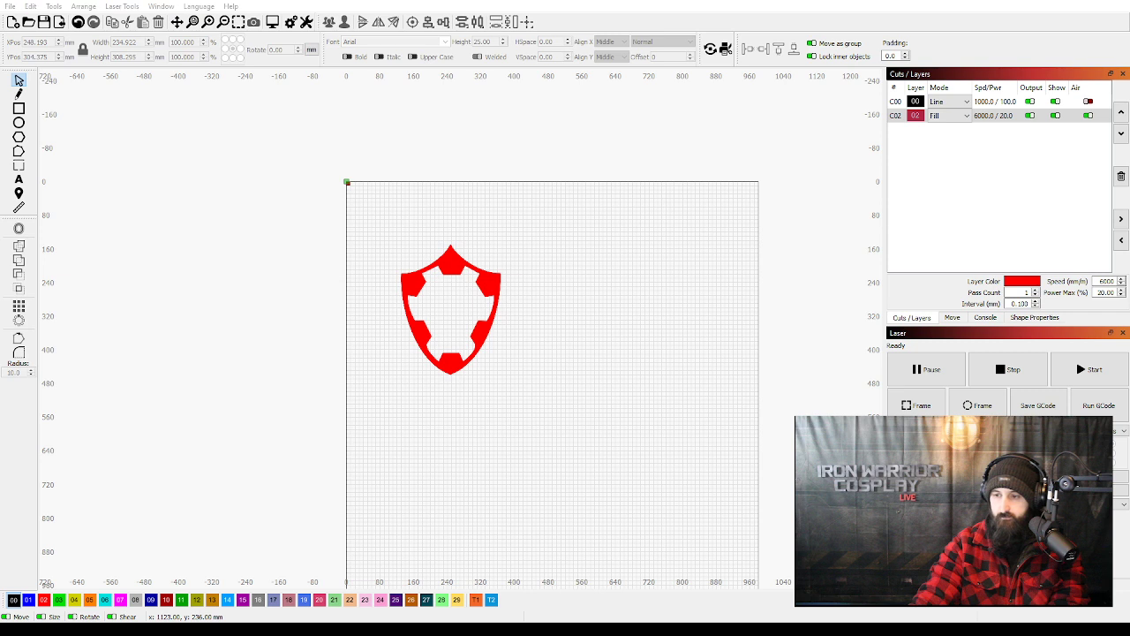
pyautogui.click(623, 283)
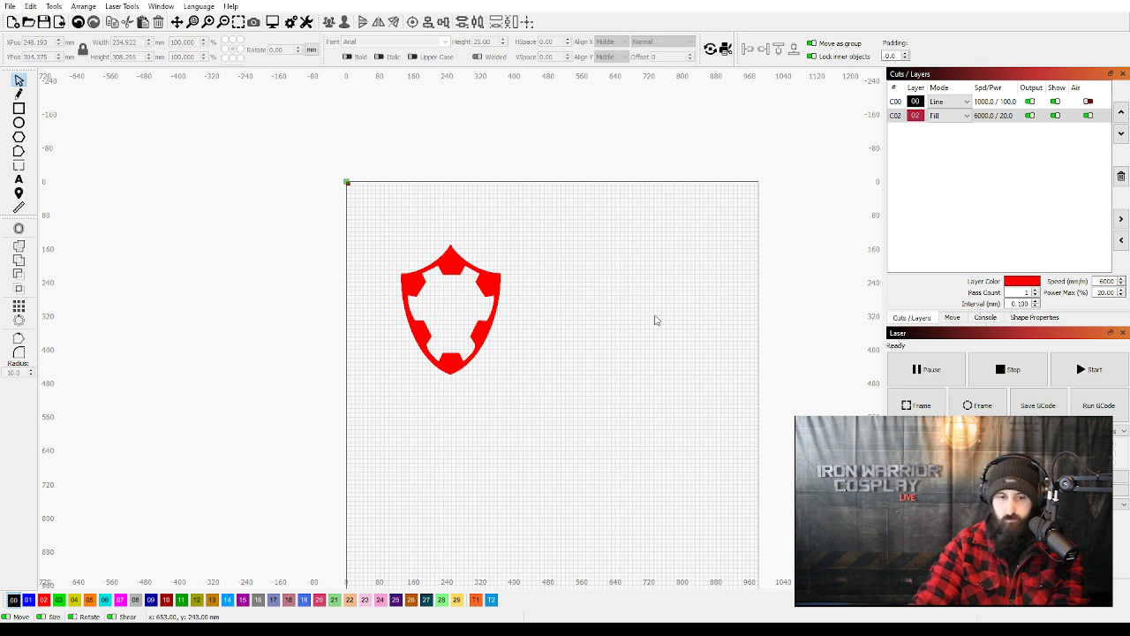
pyautogui.hotkey('ctrl', 'v')
pyautogui.moveTo(643, 309); pyautogui.dragTo(452, 309)
# Set the skull's blue layer C01 to Fill and view the assembled shield up close.
pyautogui.click(960, 130)
pyautogui.click(949, 156)
pyautogui.click(629, 322)
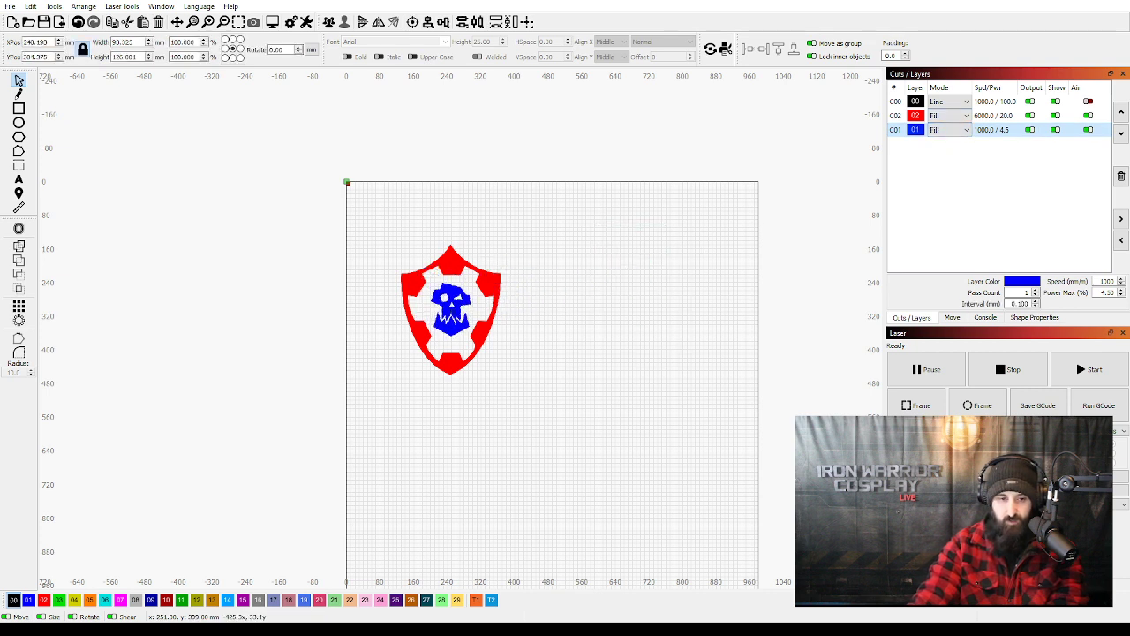
pyautogui.click(672, 460)
pyautogui.scroll(6, 481, 307)
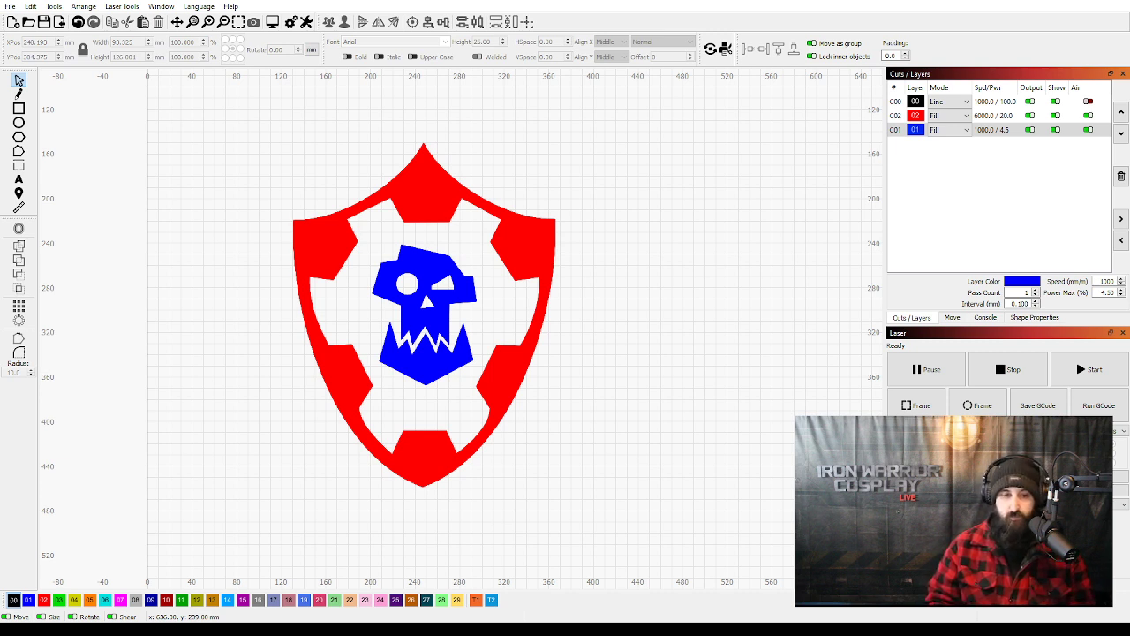
# Set the skull's blue layer C01 to Line and move the red border clear of the shield outline, to its right.
pyautogui.click(948, 130)
pyautogui.click(950, 144)
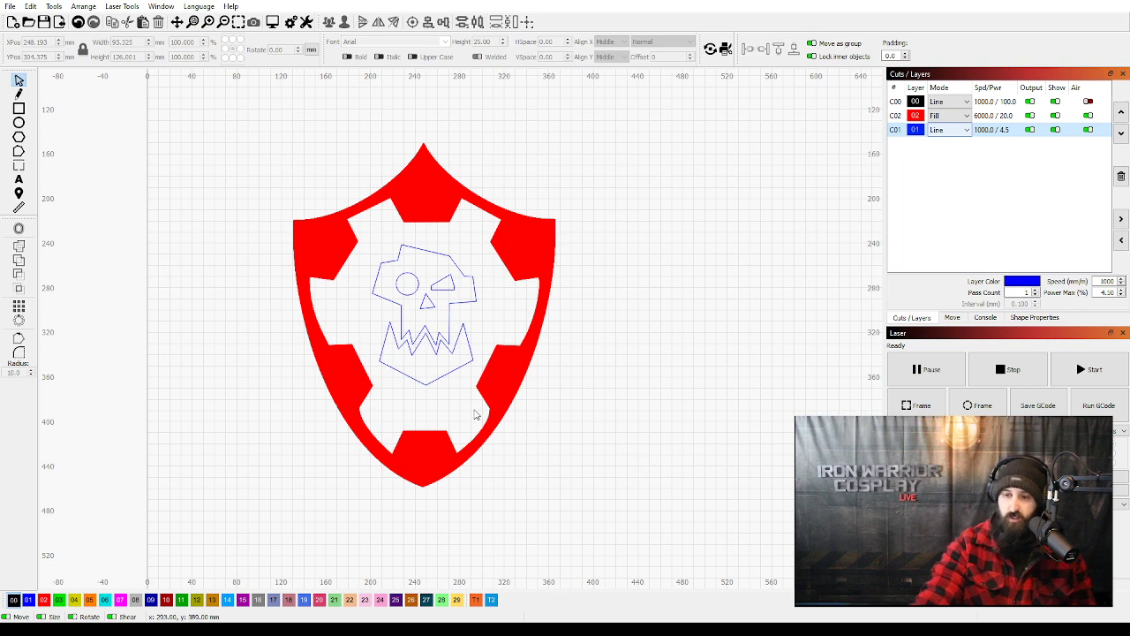
pyautogui.moveTo(461, 392); pyautogui.dragTo(739, 383)
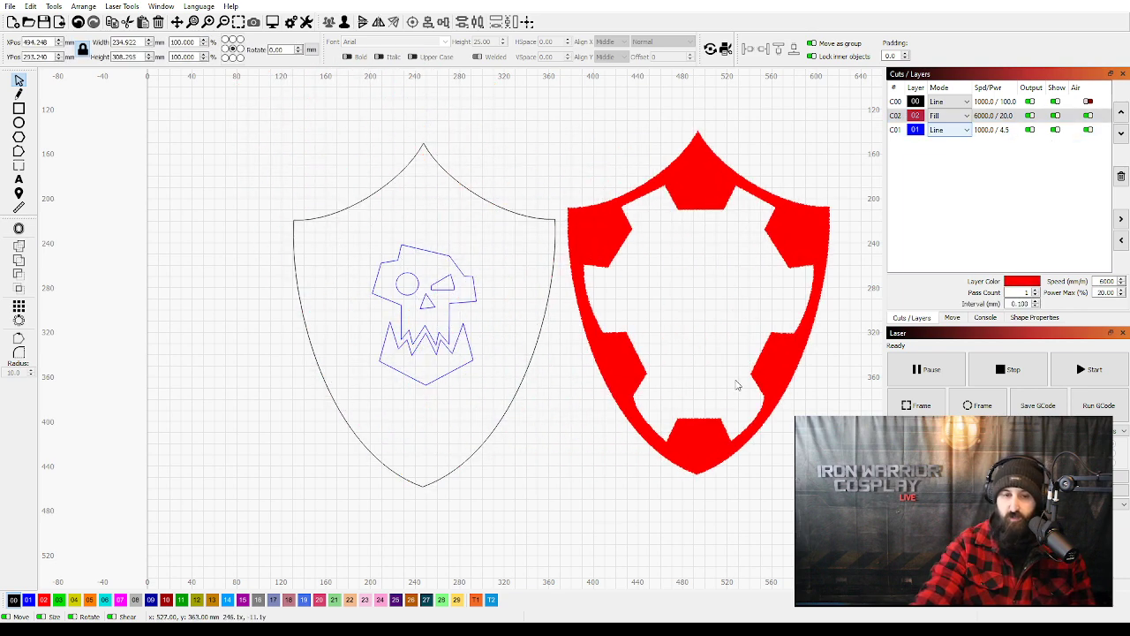
pyautogui.click(550, 514)
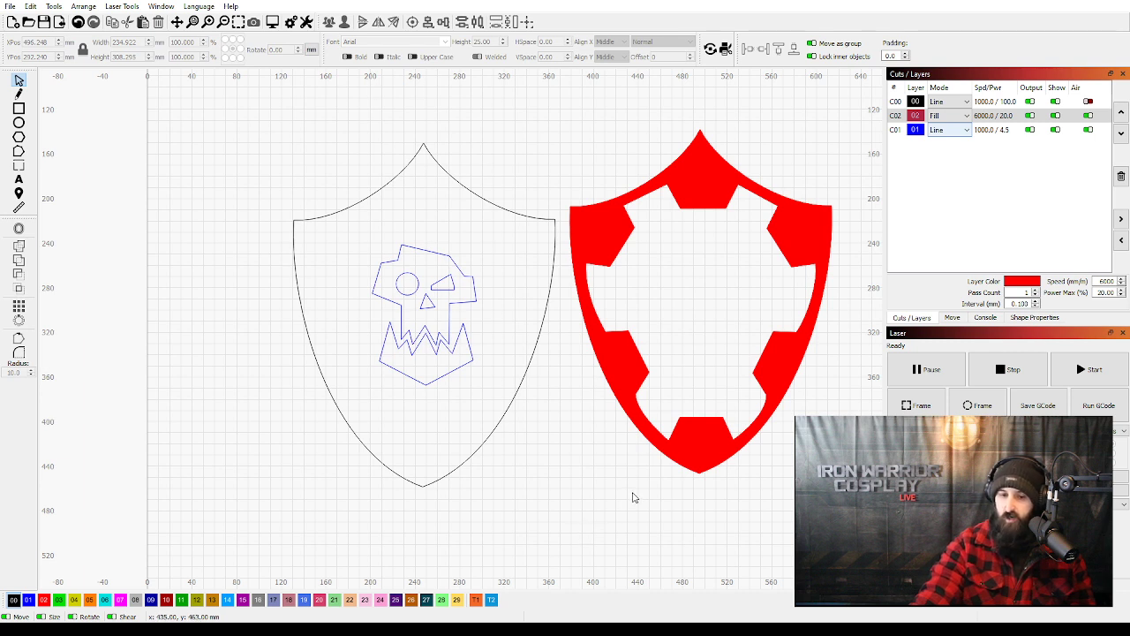
# Examine the skull outline inside the black shield by selecting it as a whole, and compare it with the red border.
pyautogui.moveTo(481, 396); pyautogui.dragTo(365, 249)
pyautogui.click(541, 428)
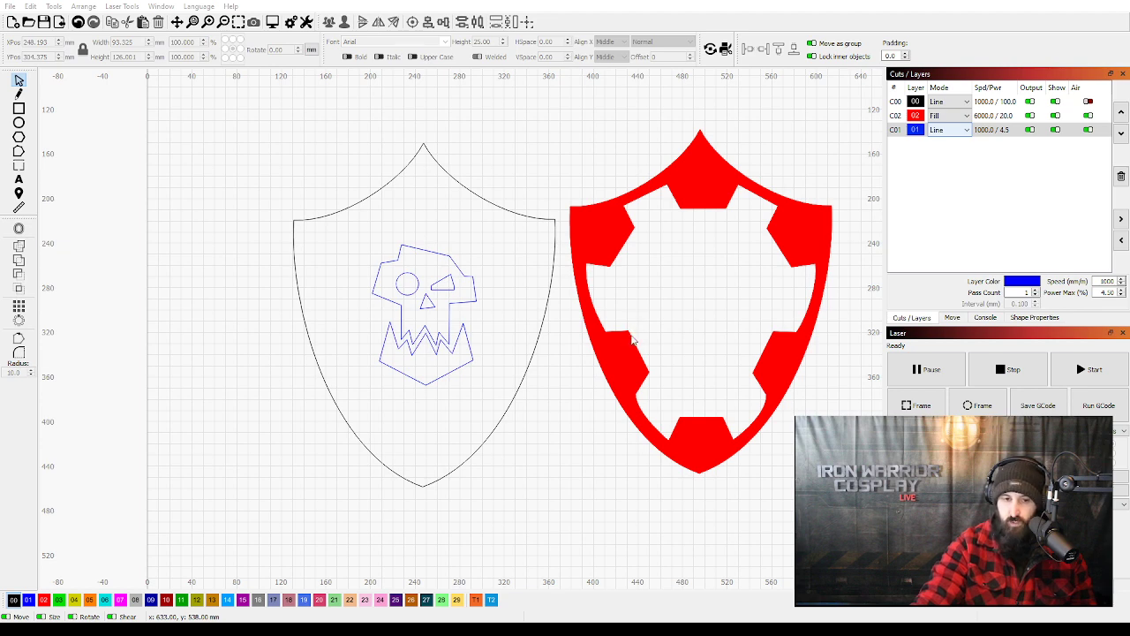
pyautogui.click(640, 339)
# Examine the knife template, from the handle pieces and toothed blades to the dotted sheath panels with skull and gear engravings.
pyautogui.scroll(-5, 741, 335)
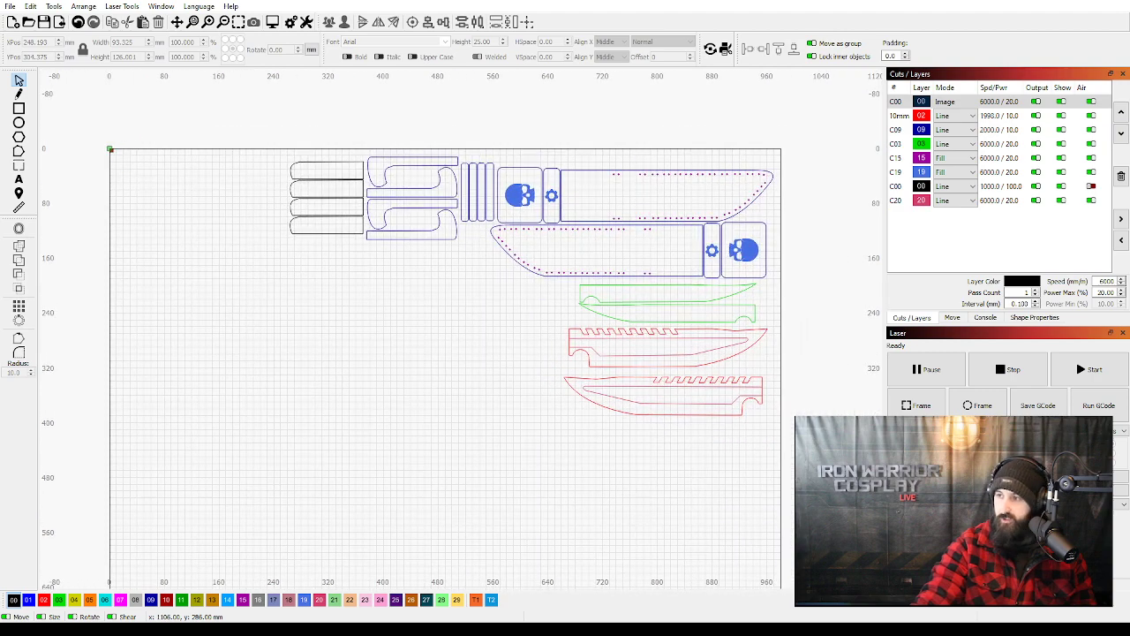
pyautogui.scroll(3, 666, 249)
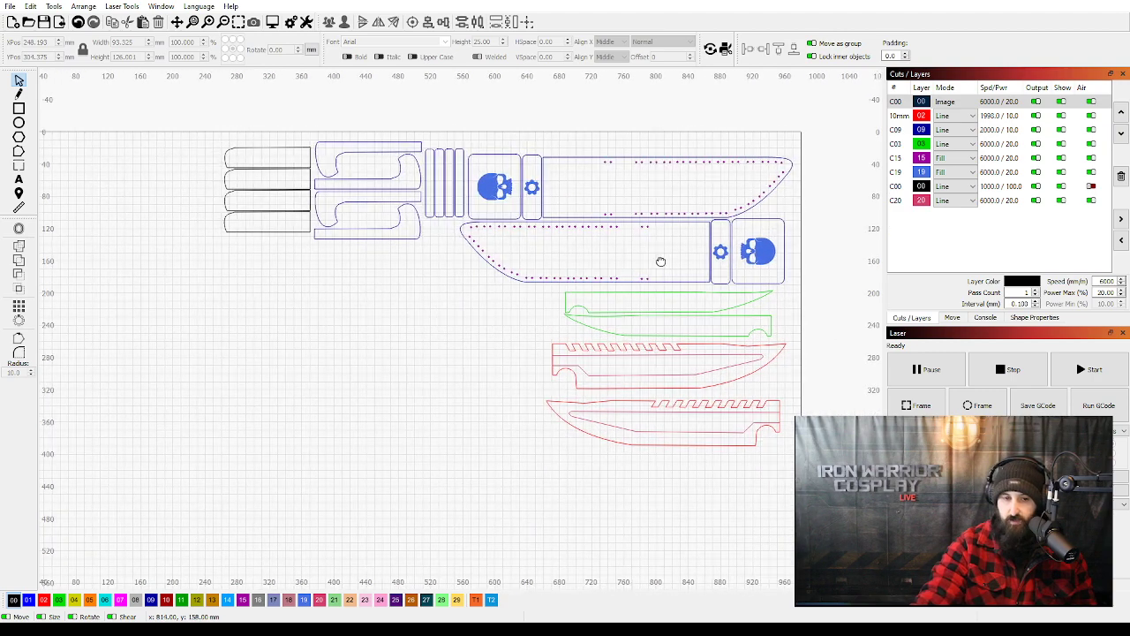
pyautogui.scroll(2, 601, 282)
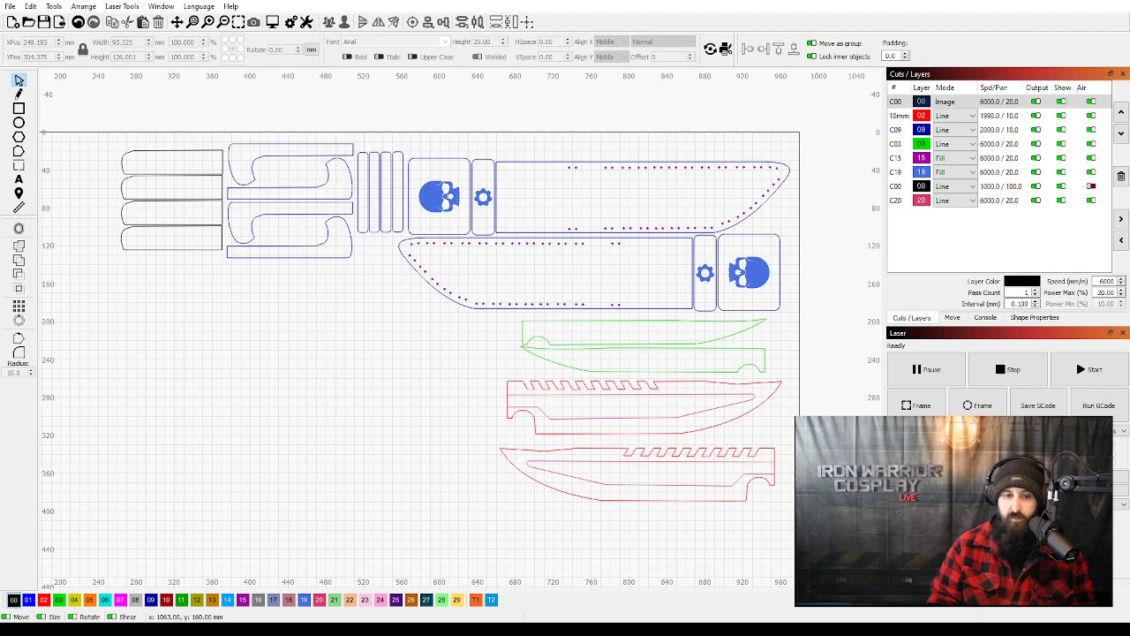
pyautogui.scroll(3, 599, 250)
pyautogui.moveTo(638, 264); pyautogui.dragTo(586, 306)
pyautogui.moveTo(535, 335); pyautogui.dragTo(459, 338)
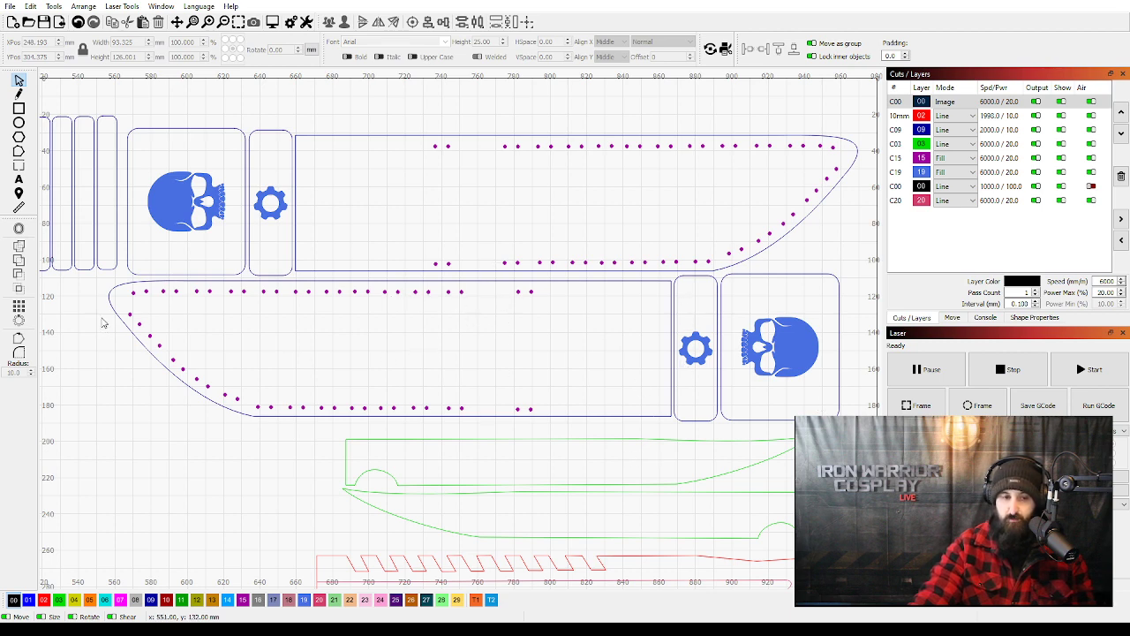
pyautogui.scroll(-5, 171, 335)
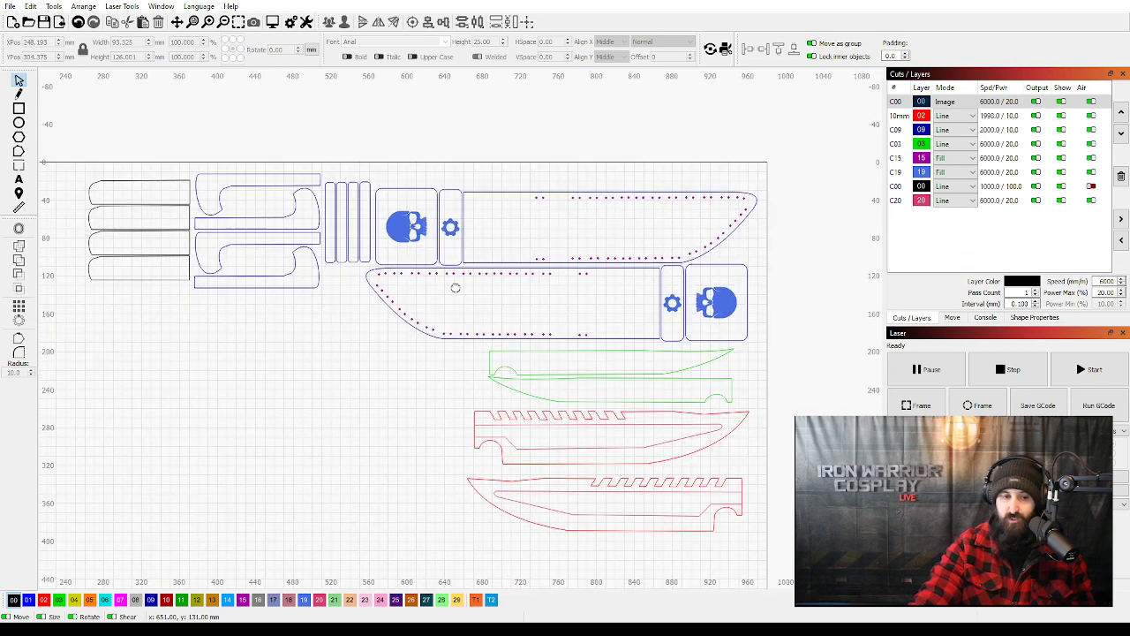
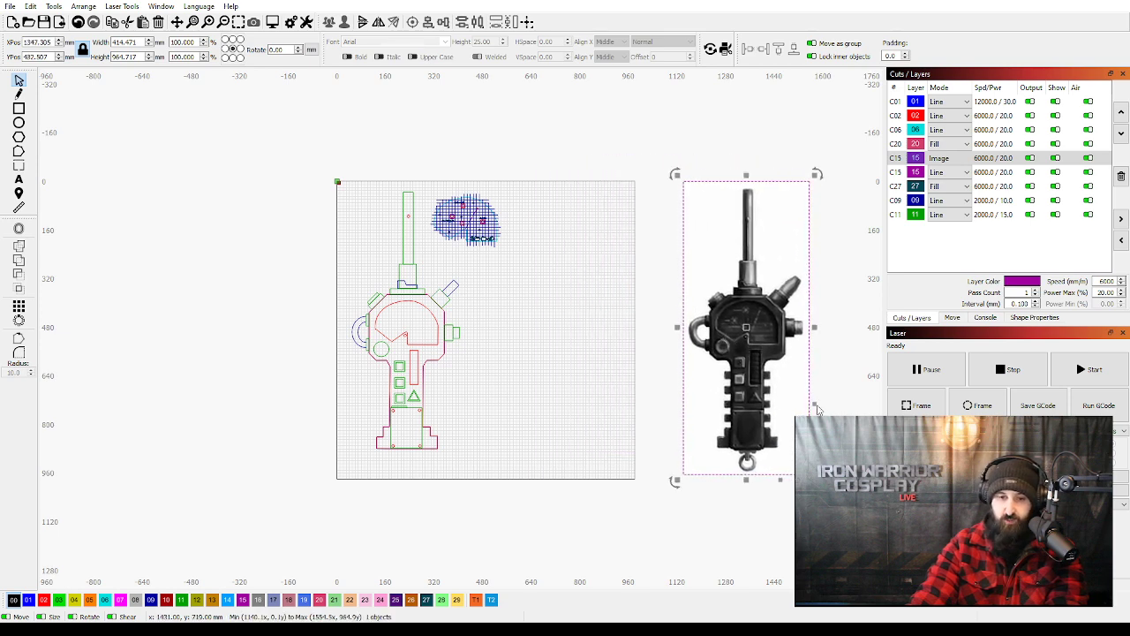
# Examine the device template and its gridded display panel with the target brackets, symbols and icons up close.
pyautogui.click(646, 374)
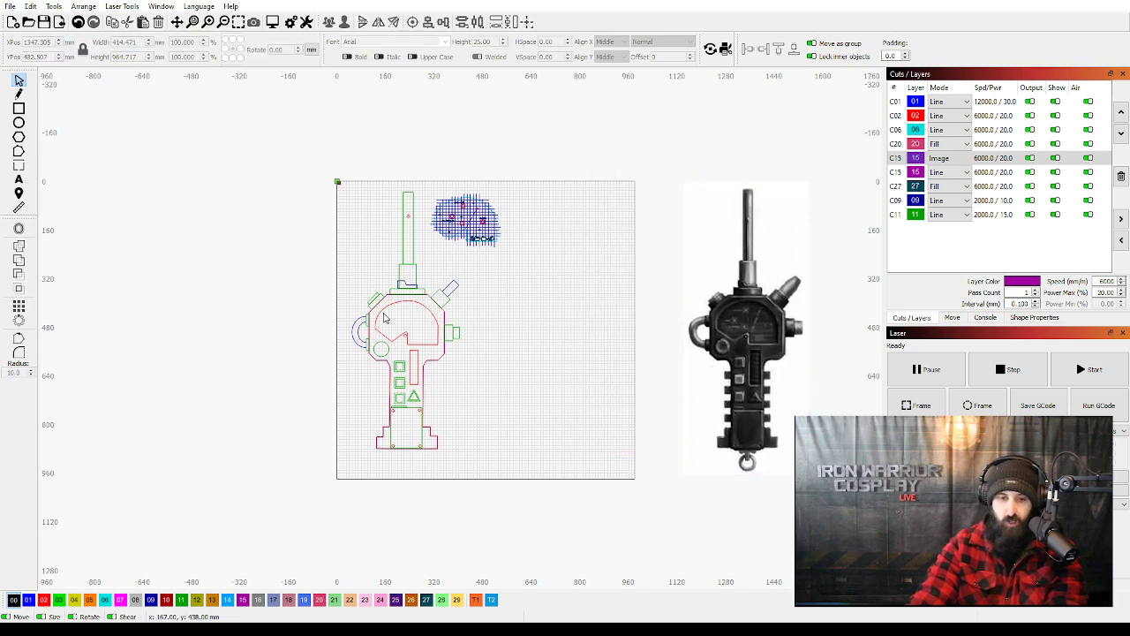
pyautogui.scroll(2, 386, 318)
pyautogui.scroll(6, 523, 217)
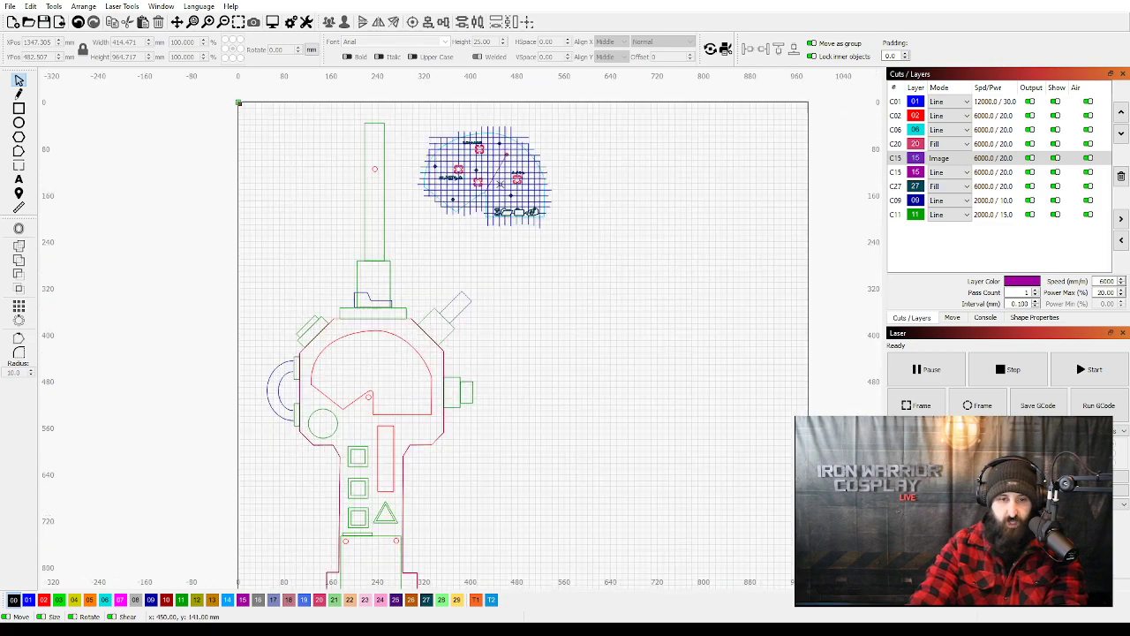
pyautogui.moveTo(537, 287); pyautogui.dragTo(537, 309)
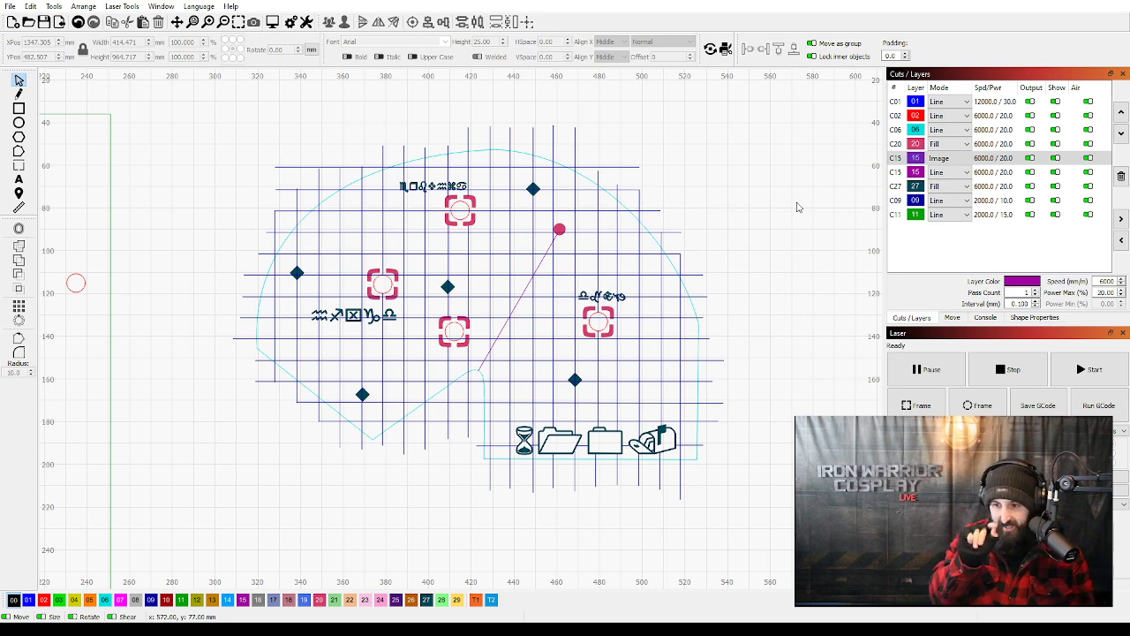
pyautogui.scroll(-5, 484, 256)
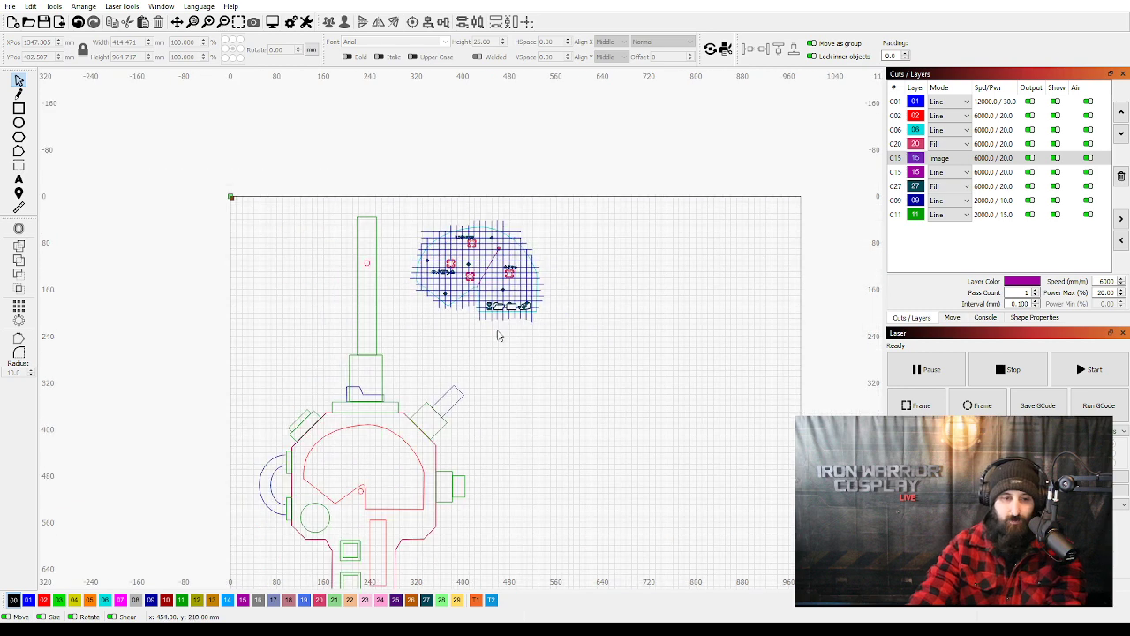
# Select the whole gridded display panel, and compare it with the red window cut-out in the device body.
pyautogui.moveTo(496, 312); pyautogui.dragTo(494, 255)
pyautogui.moveTo(563, 261); pyautogui.dragTo(394, 136)
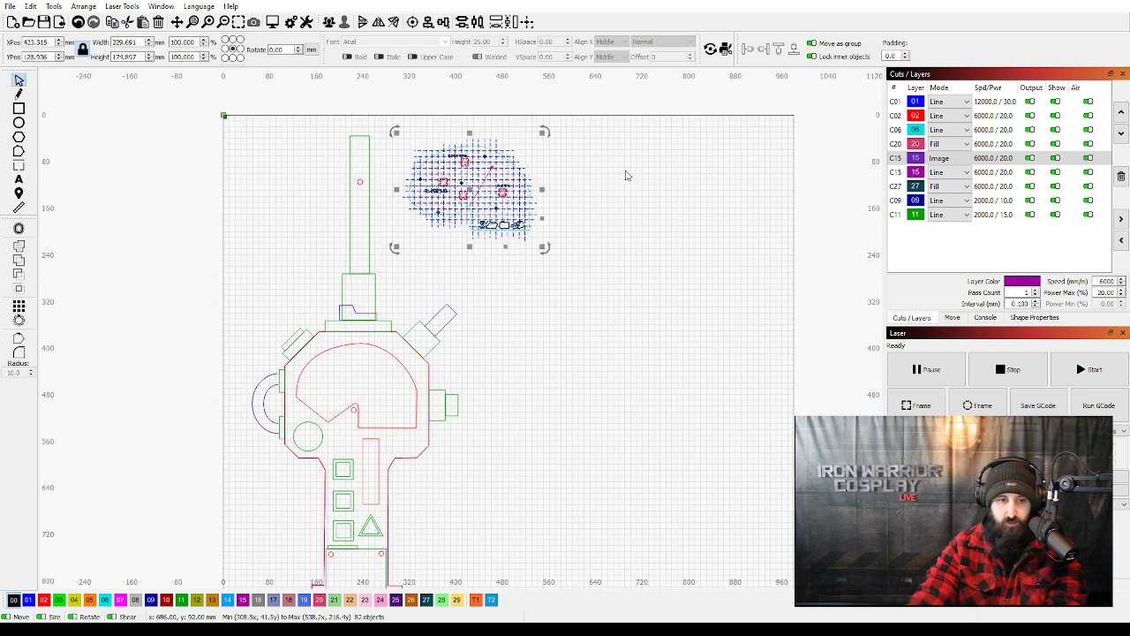
pyautogui.click(355, 411)
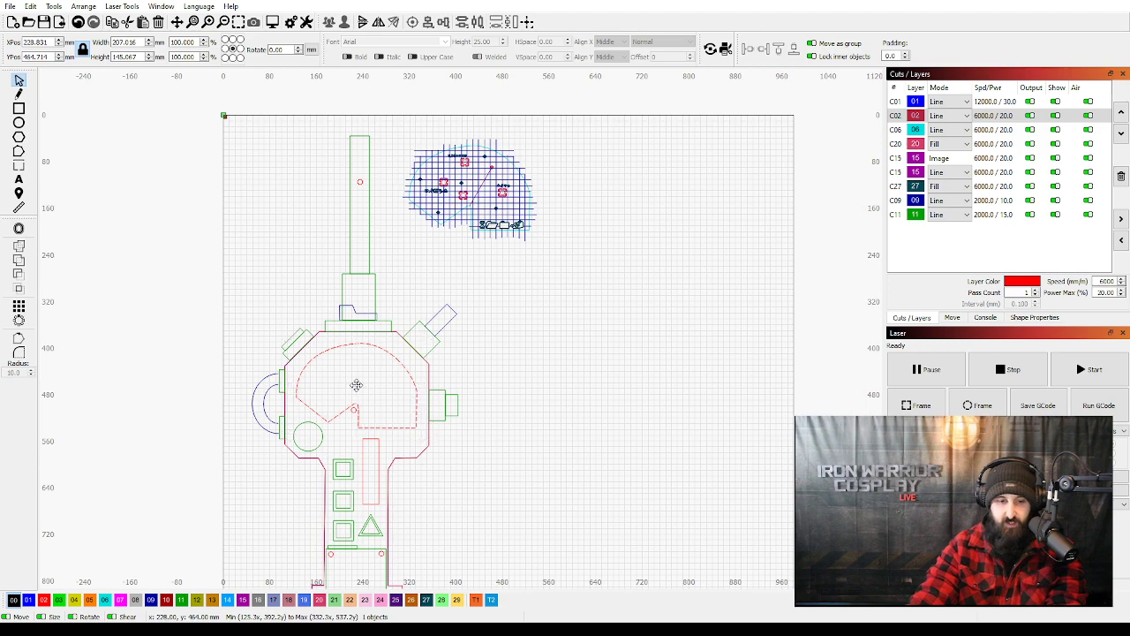
pyautogui.scroll(5, 394, 399)
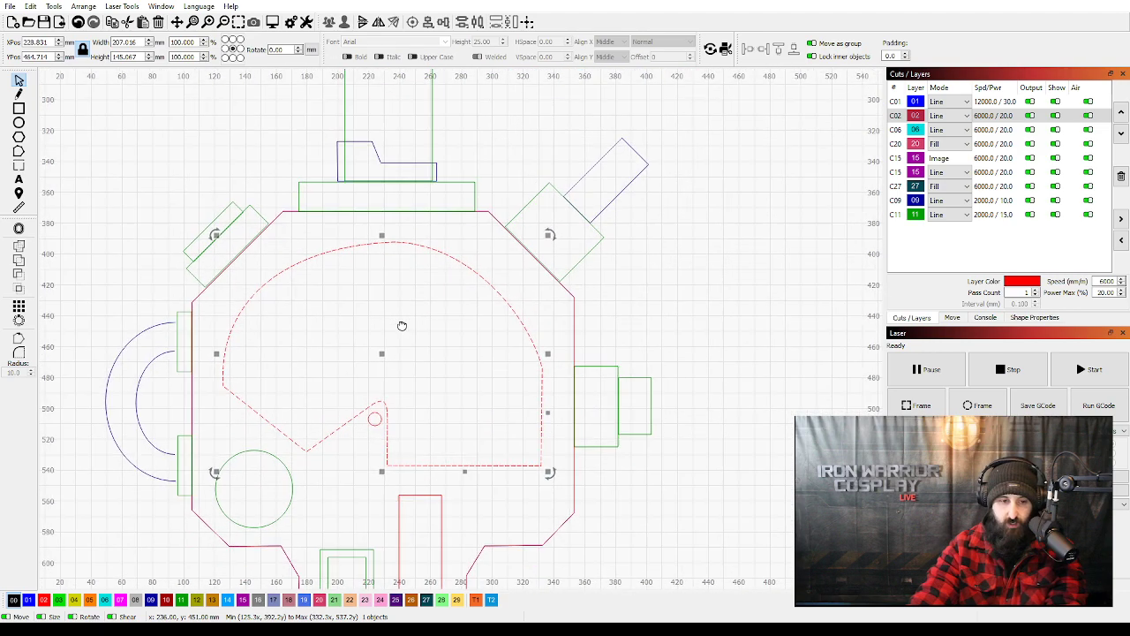
# Select the red body outline together with its window cut-out and move both to the right of the template.
pyautogui.scroll(-5, 302, 321)
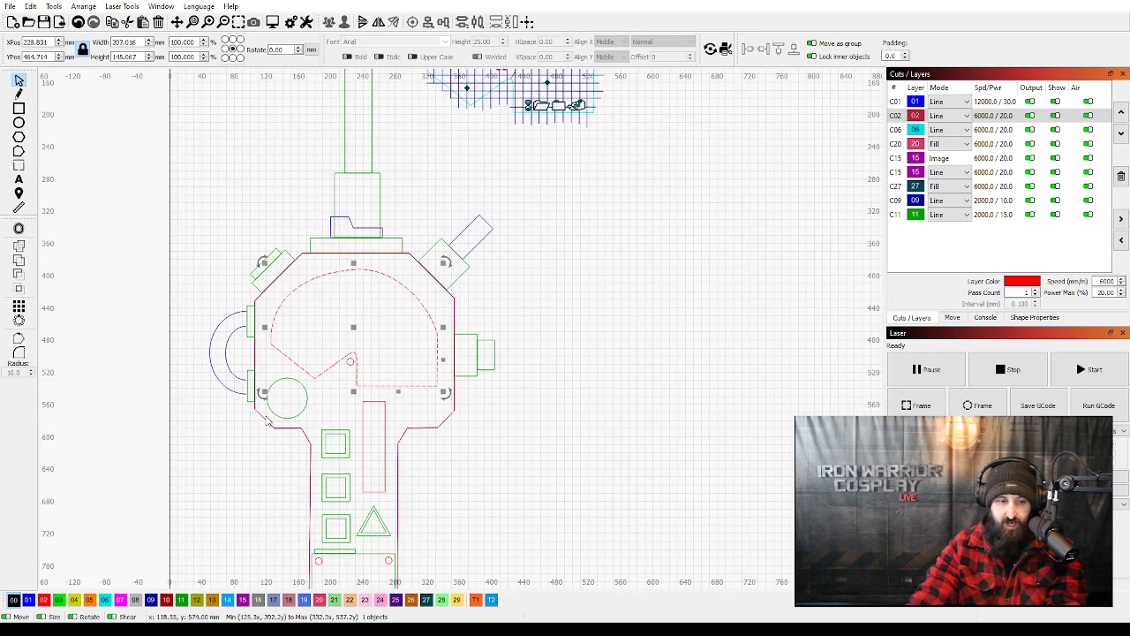
pyautogui.scroll(-5, 262, 415)
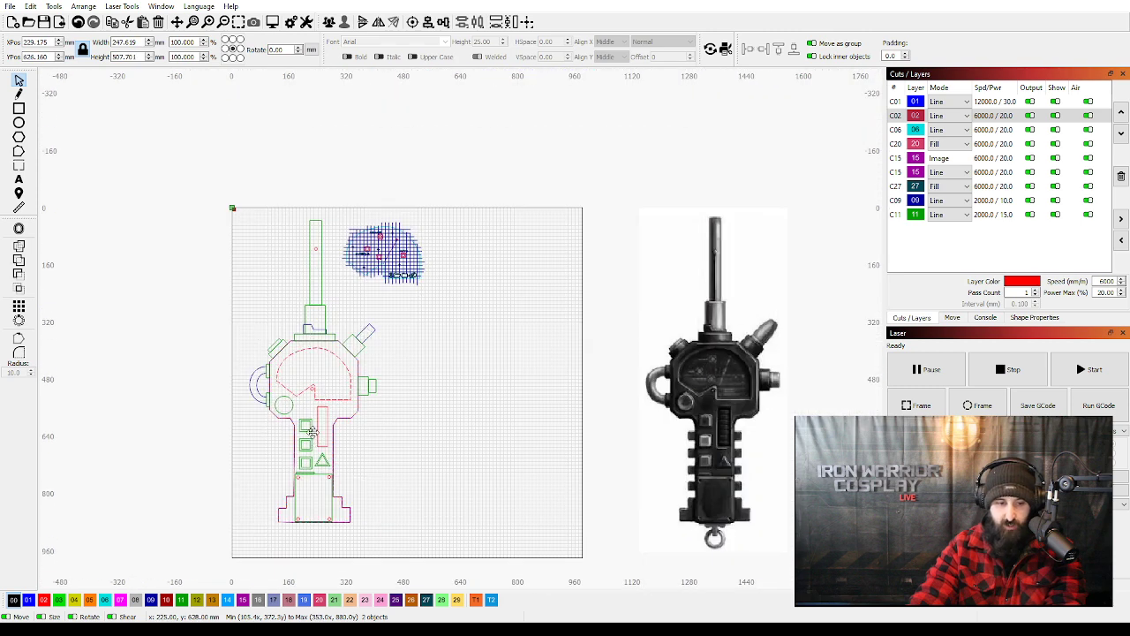
pyautogui.click(349, 441)
pyautogui.moveTo(349, 441); pyautogui.dragTo(452, 444)
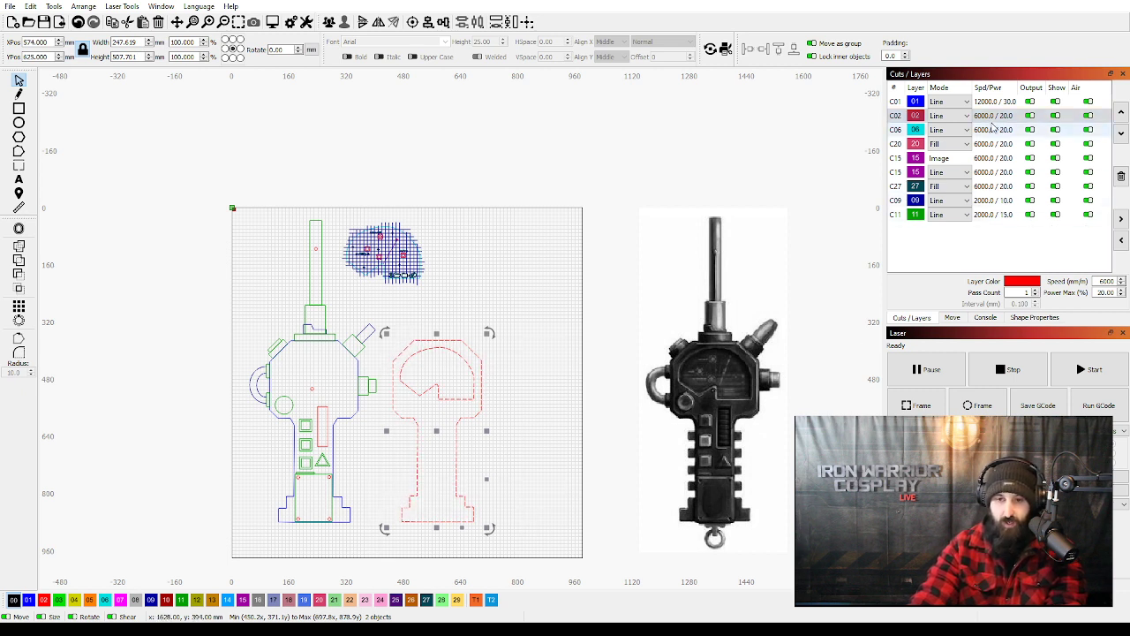
# Set the red layer C02 to Fill to view the faceplate as a solid piece, and return it to Line.
pyautogui.click(947, 116)
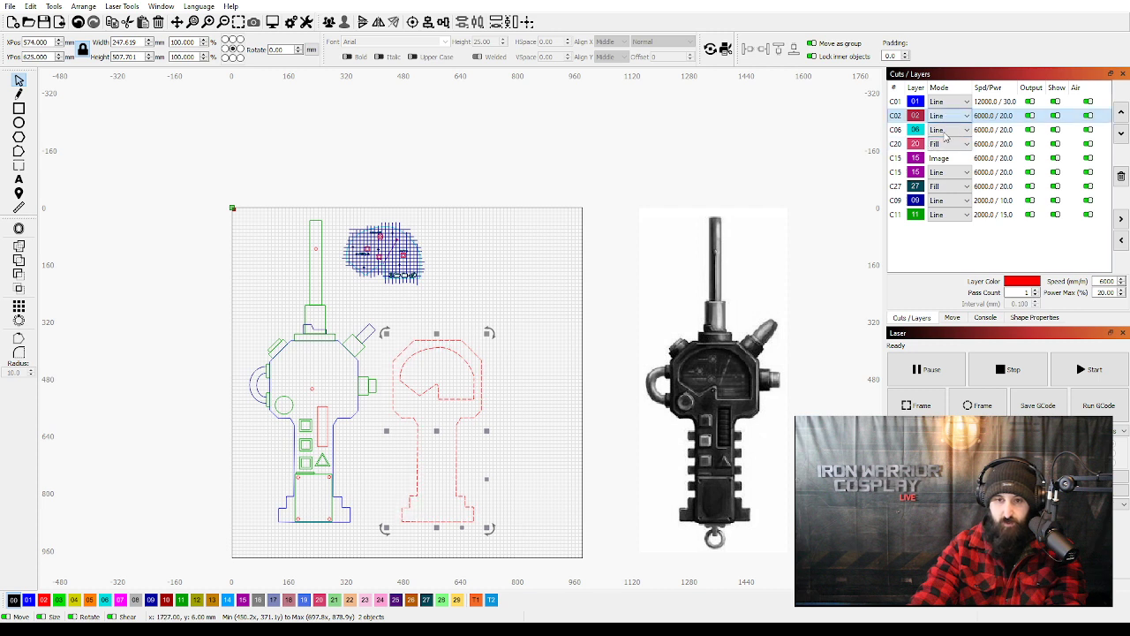
pyautogui.click(946, 131)
pyautogui.click(463, 436)
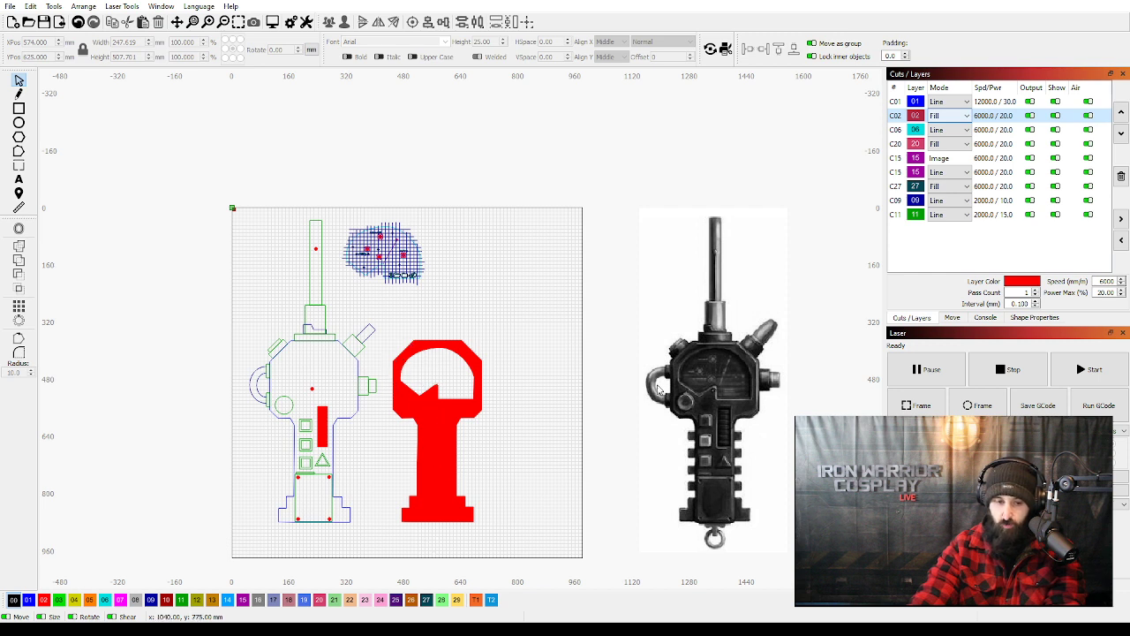
pyautogui.click(940, 131)
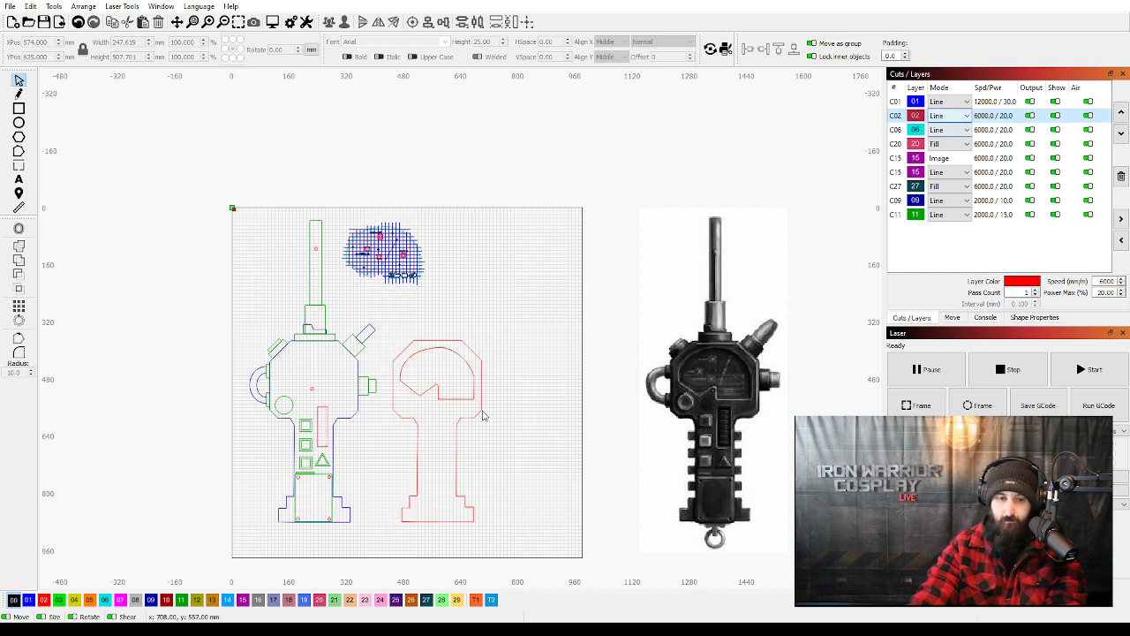
# Undo the move of the red body outline and its window cut-out.
pyautogui.hotkey('ctrl', 'z')
pyautogui.hotkey('ctrl', 'z')
pyautogui.hotkey('ctrl', 'z')
pyautogui.hotkey('ctrl', 'z')
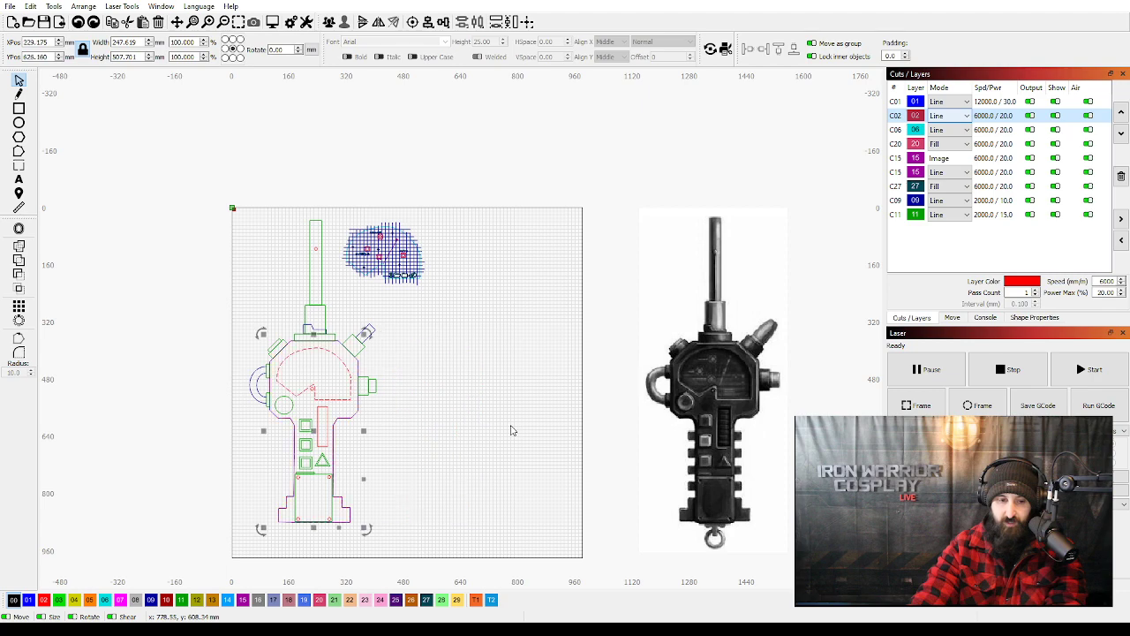
# Turn off output and display of the grid layer C09, and check the display panel's cyan outline by selecting it.
pyautogui.click(436, 328)
pyautogui.scroll(1, 313, 373)
pyautogui.scroll(5, 444, 304)
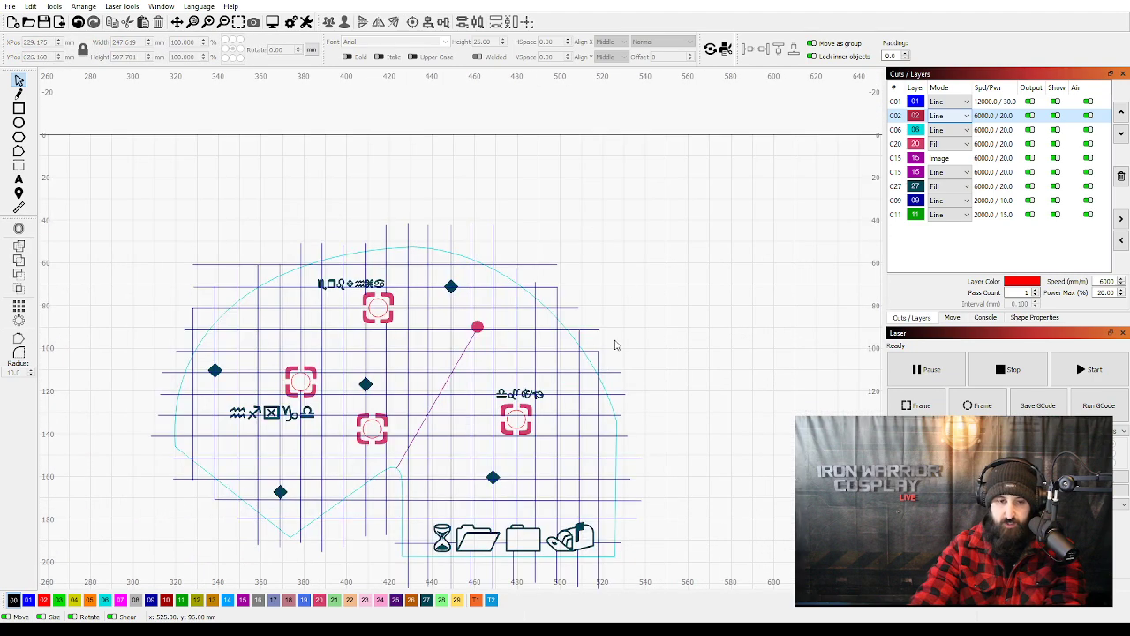
pyautogui.scroll(-3, 618, 345)
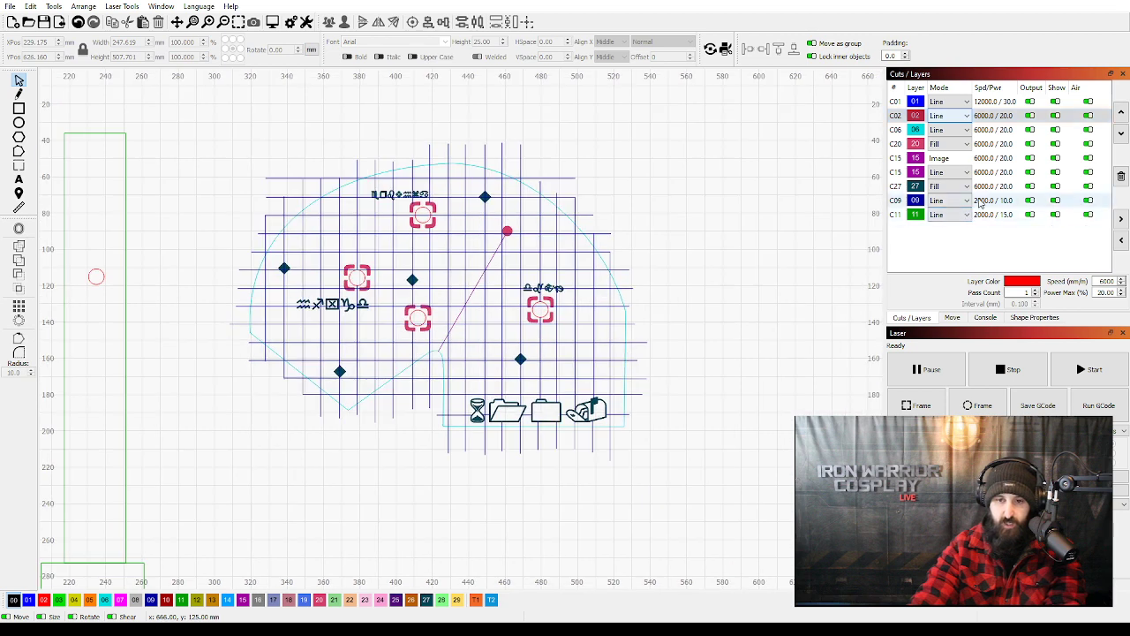
pyautogui.click(981, 202)
pyautogui.click(1055, 202)
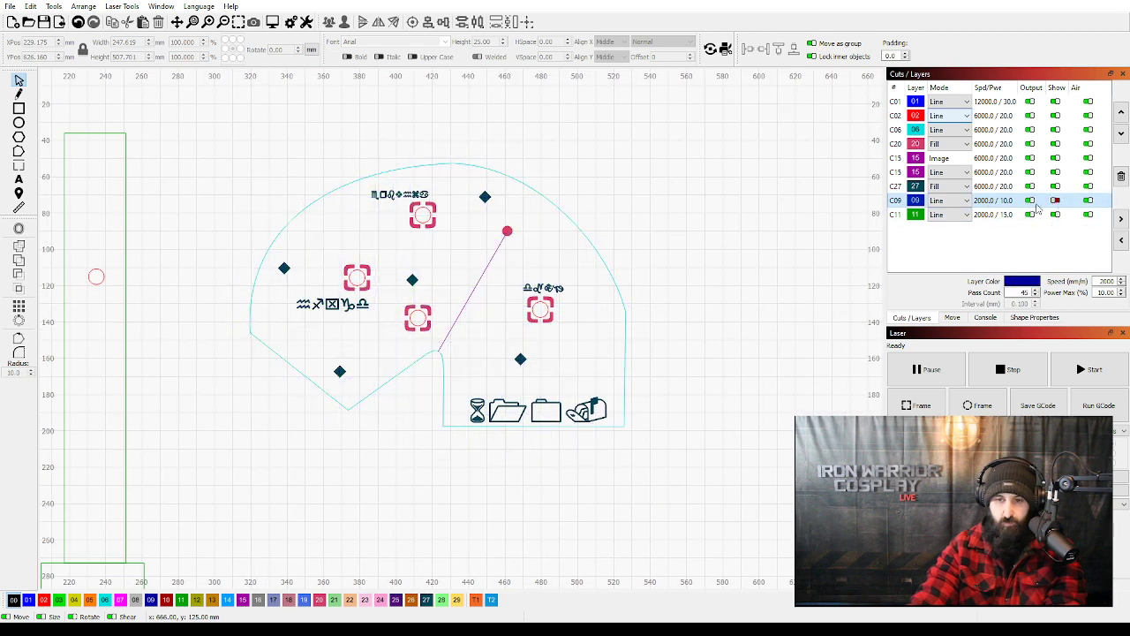
pyautogui.click(624, 412)
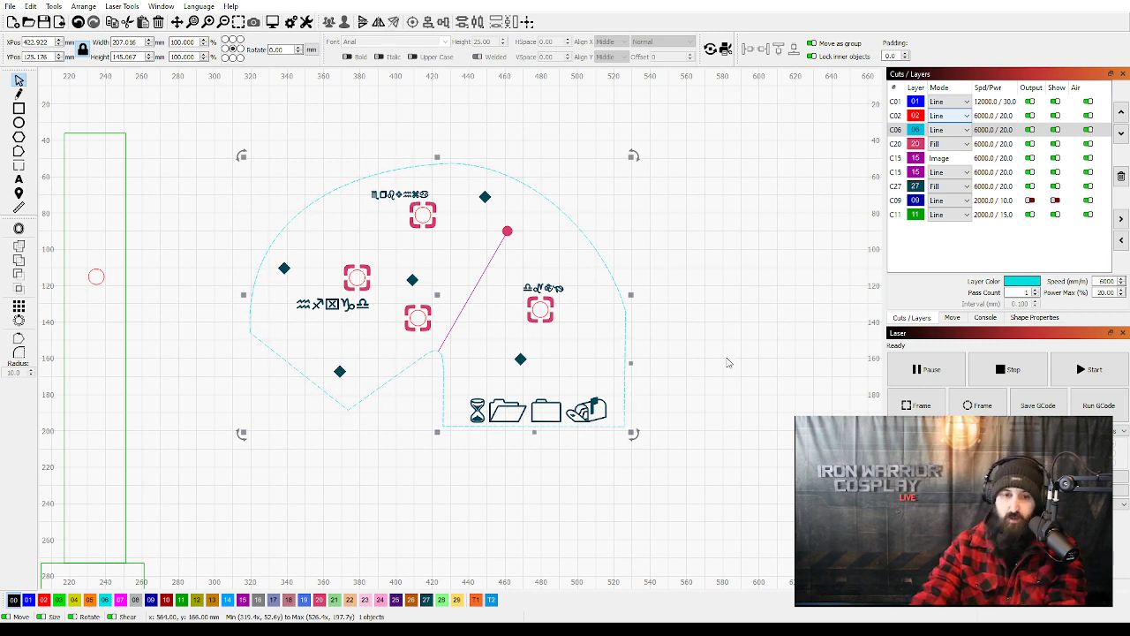
pyautogui.click(678, 307)
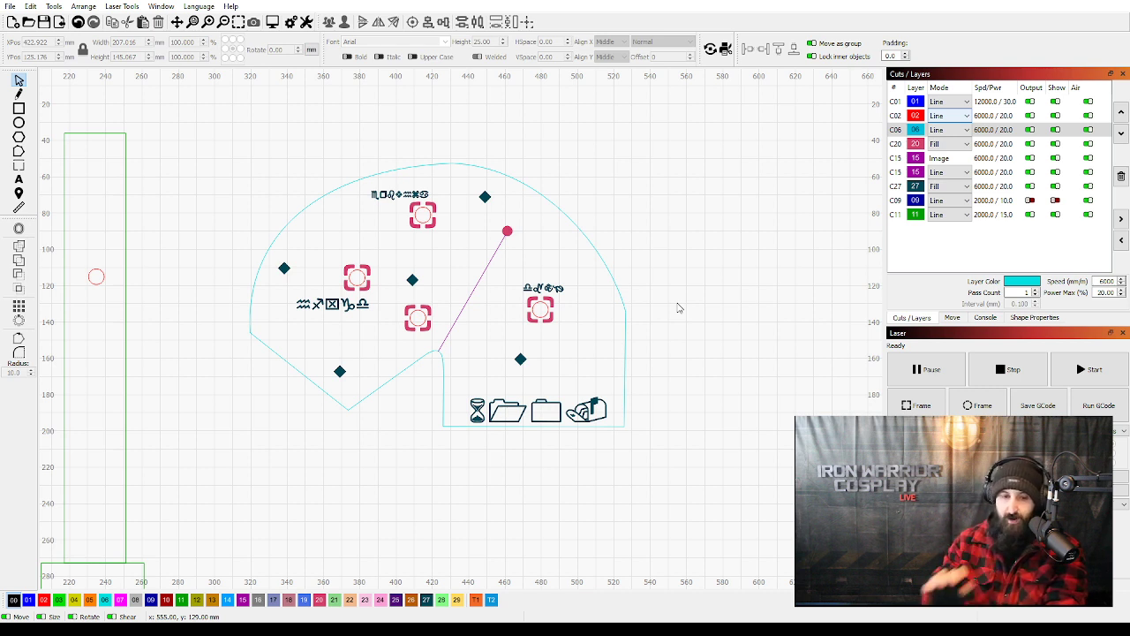
# Undo the hiding of the grid layer C09.
pyautogui.hotkey('ctrl', 'z')
pyautogui.hotkey('ctrl', 'z')
pyautogui.hotkey('ctrl', 'z')
pyautogui.hotkey('ctrl', 'z')
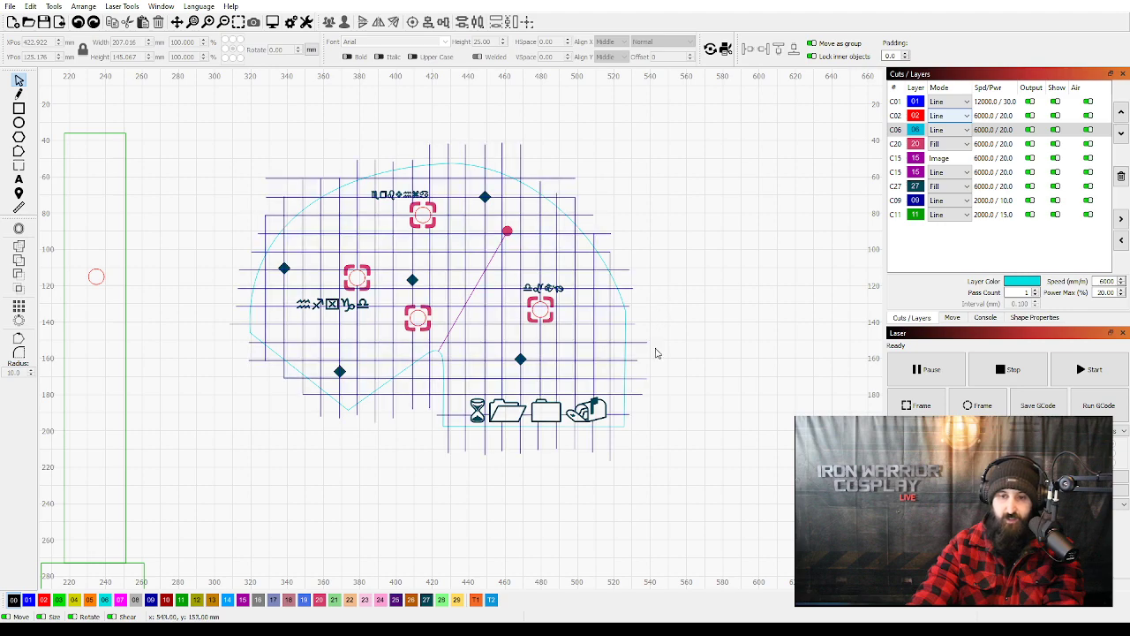
# Select the complete gridded display panel and move it into the window of the device body.
pyautogui.moveTo(687, 508); pyautogui.dragTo(211, 131)
pyautogui.scroll(-8, 212, 131)
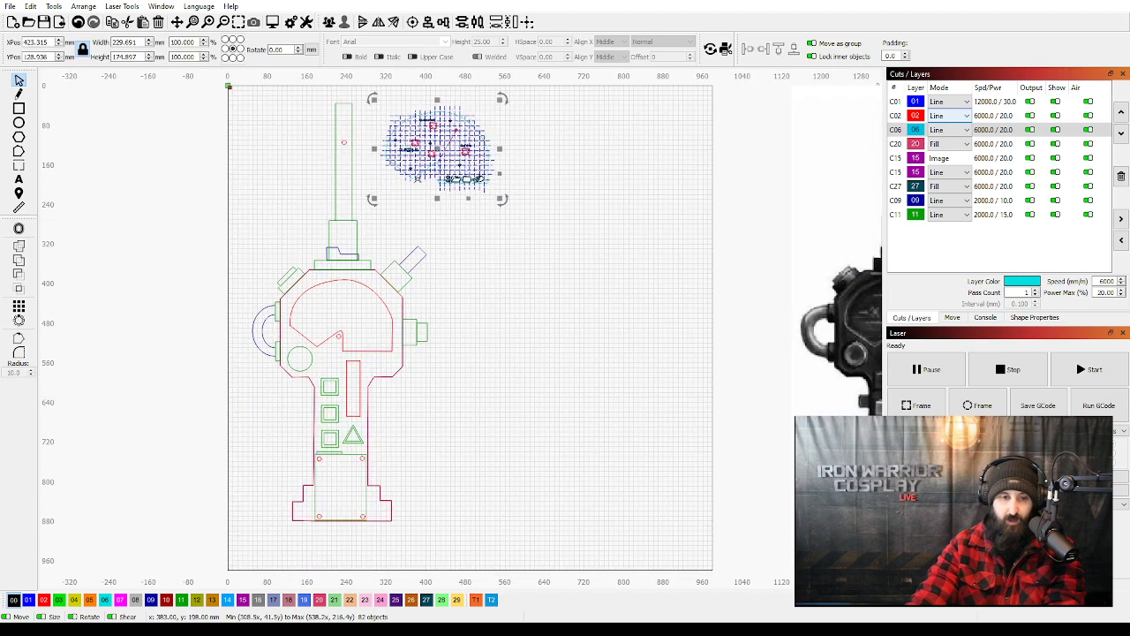
pyautogui.moveTo(417, 139); pyautogui.dragTo(334, 330)
pyautogui.scroll(8, 340, 315)
pyautogui.click(661, 485)
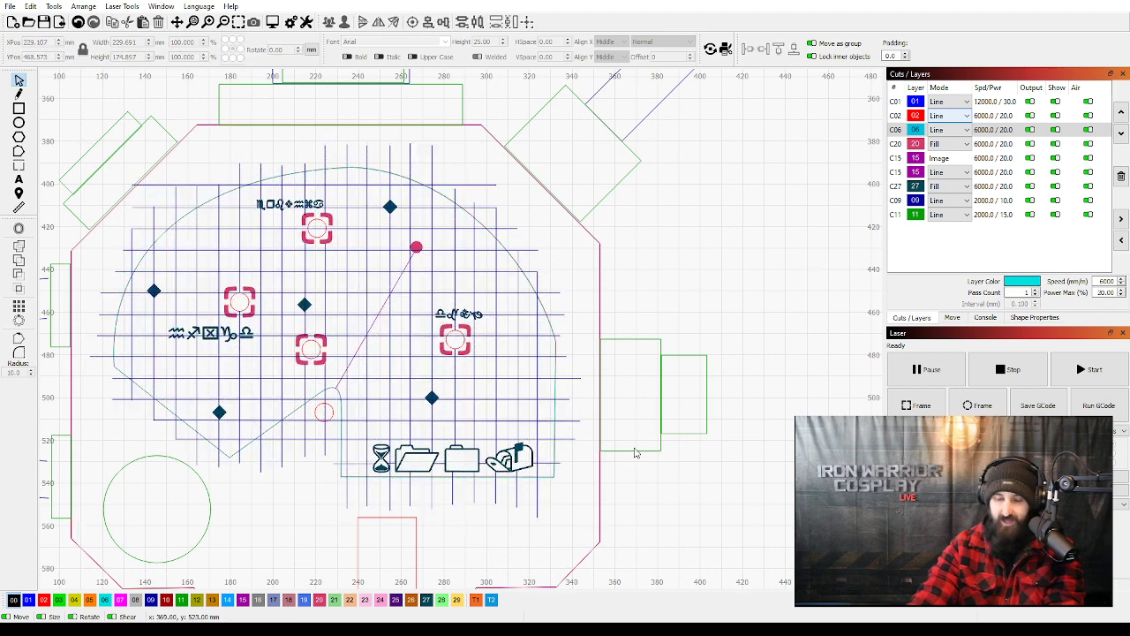
# Check the red circles inside two of the pink target brackets by selecting them together.
pyautogui.click(242, 302)
pyautogui.keyDown('shift'); pyautogui.click(324, 226); pyautogui.keyUp('shift')
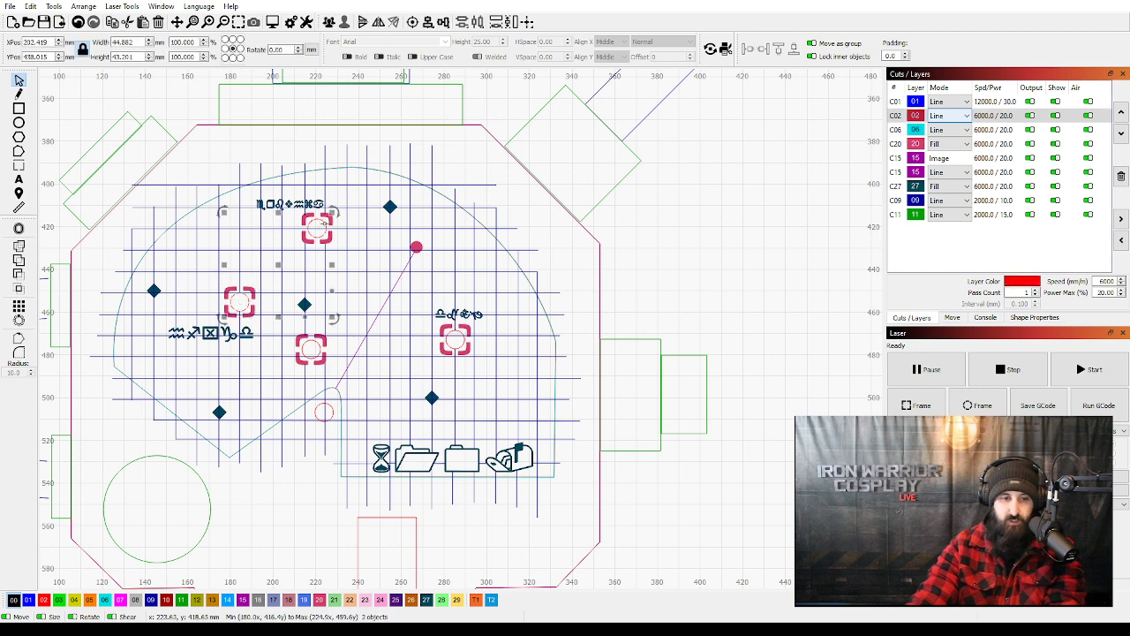
pyautogui.click(428, 346)
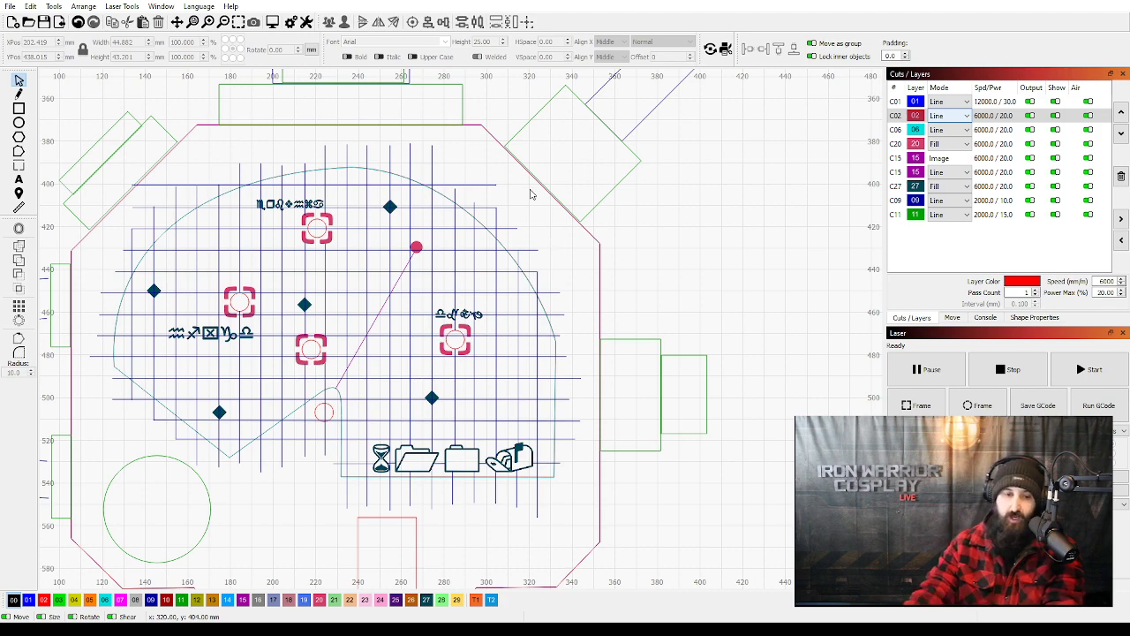
# Examine the square buttons, the triangle and the tall slot on the device handle.
pyautogui.scroll(-5, 391, 383)
pyautogui.scroll(-1, 340, 431)
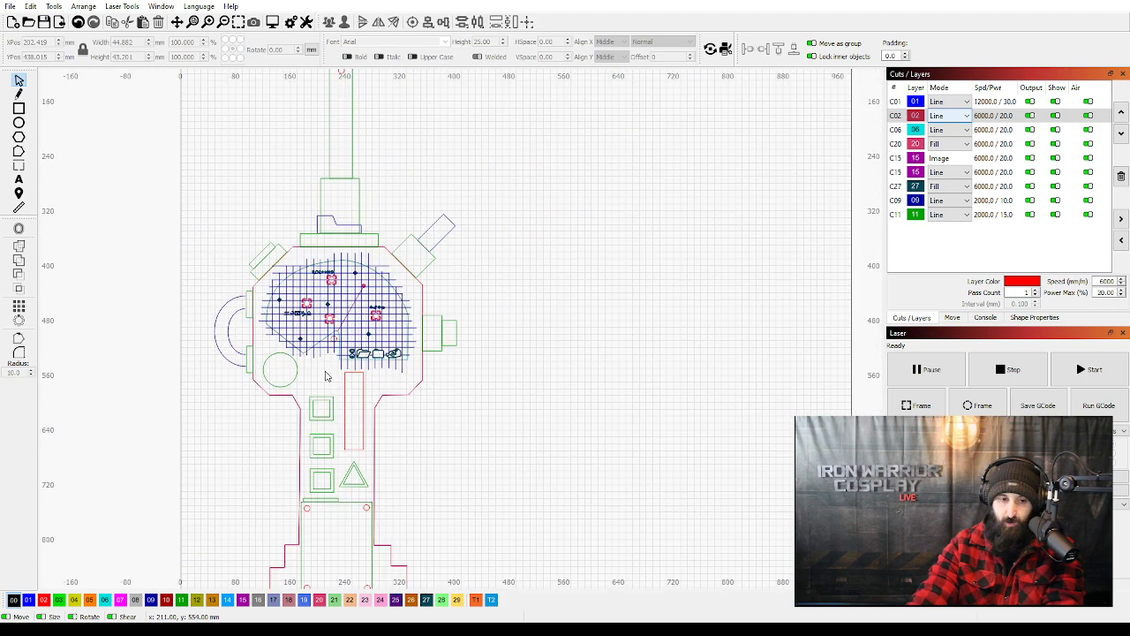
pyautogui.scroll(6, 359, 452)
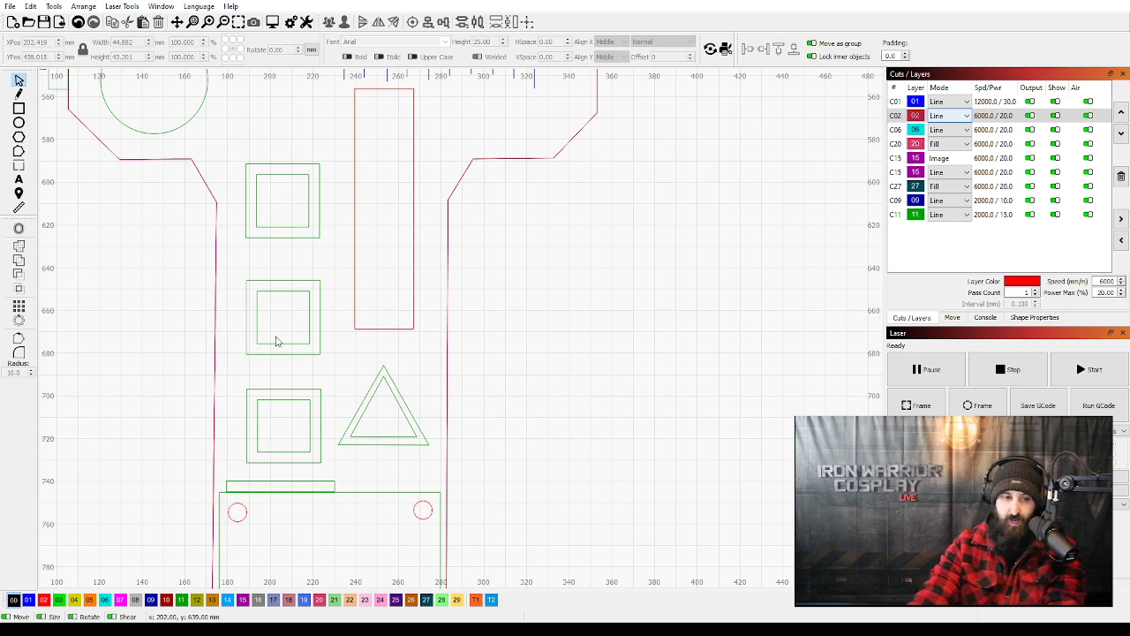
# Move the reference image of the device next to the template, onto the work area.
pyautogui.scroll(-5, 386, 377)
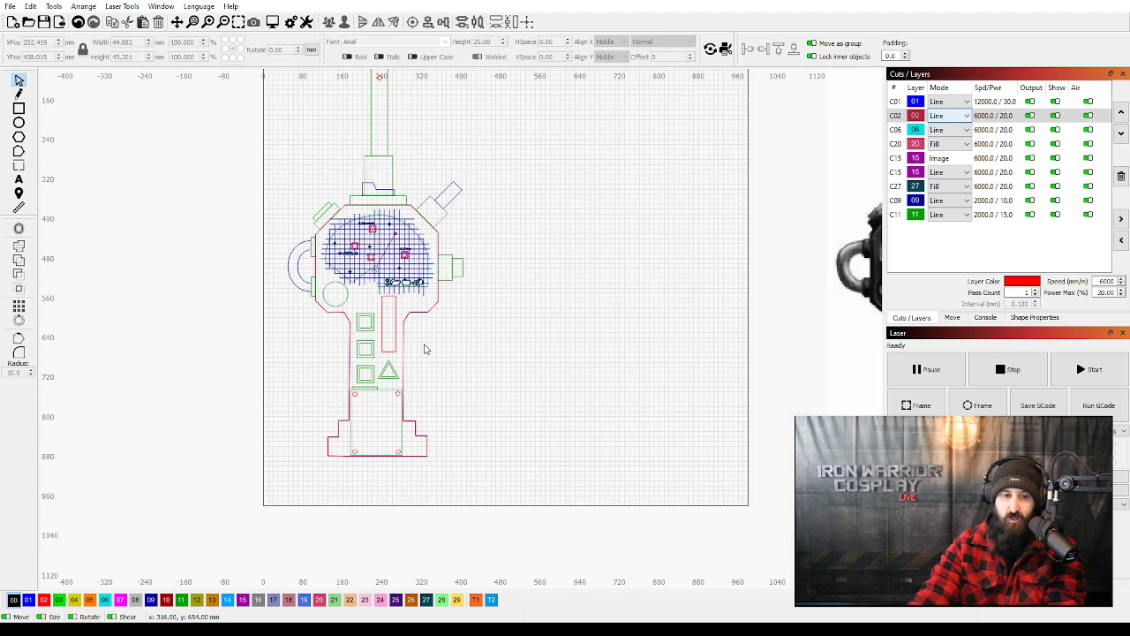
pyautogui.scroll(-3, 507, 409)
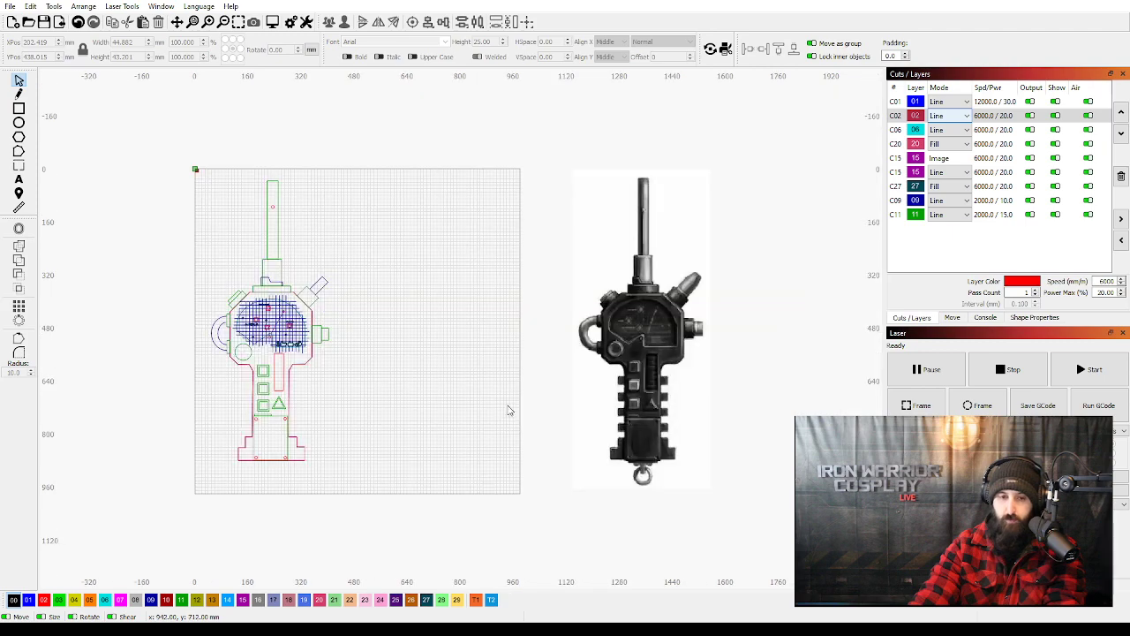
pyautogui.moveTo(633, 362); pyautogui.dragTo(399, 375)
pyautogui.scroll(4, 371, 384)
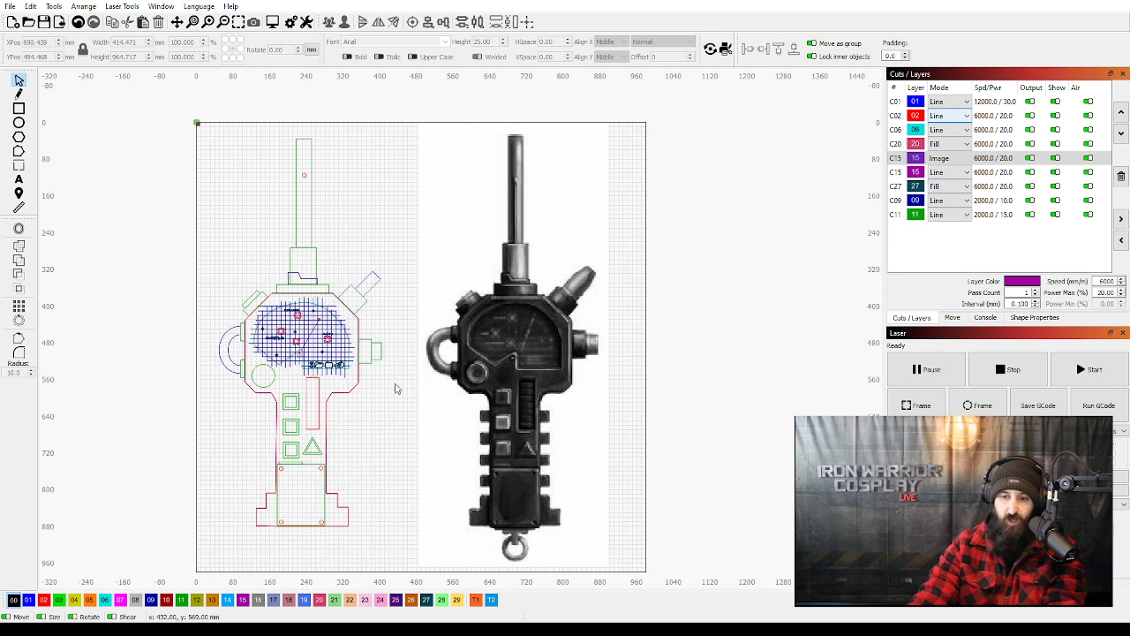
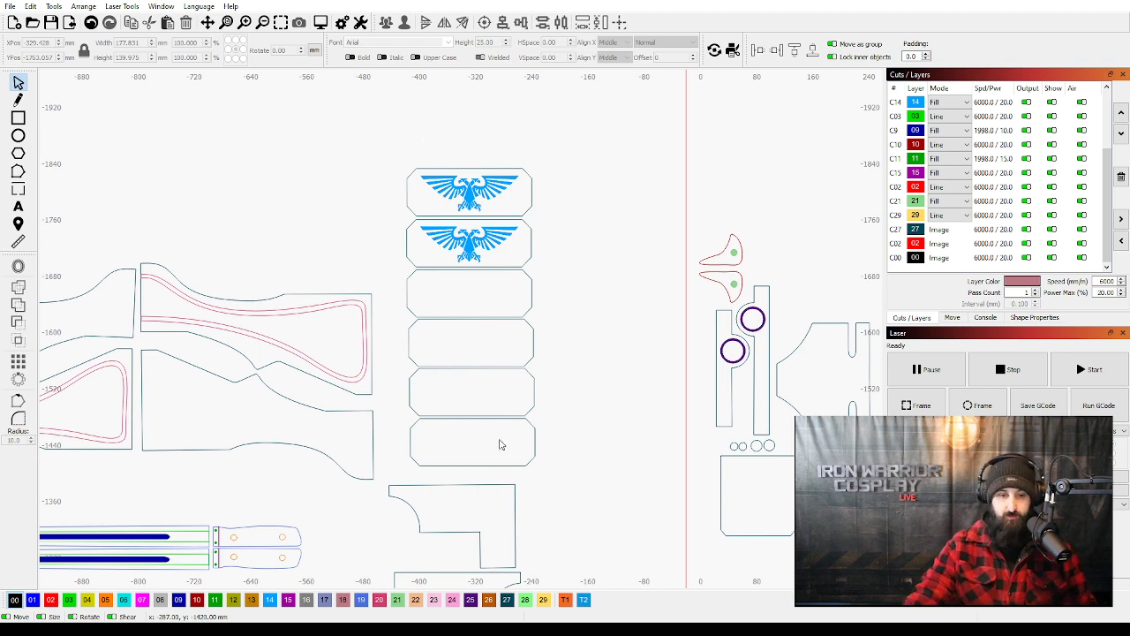
# Check the four blank chamfered plates below the eagle plates by selecting them together.
pyautogui.moveTo(547, 445); pyautogui.dragTo(490, 311)
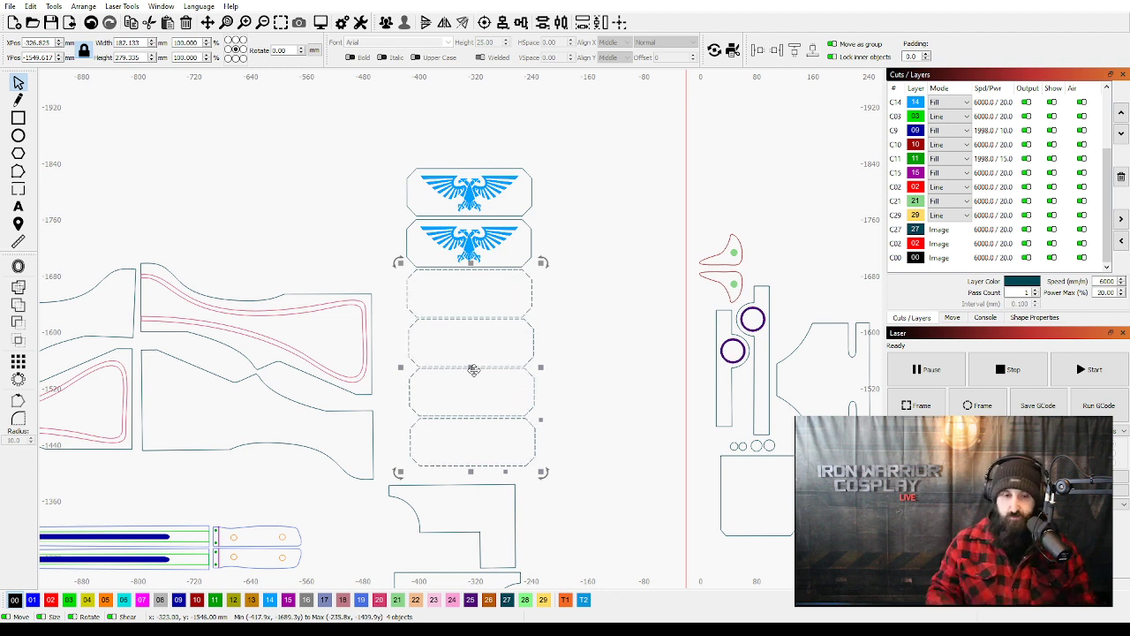
pyautogui.click(616, 371)
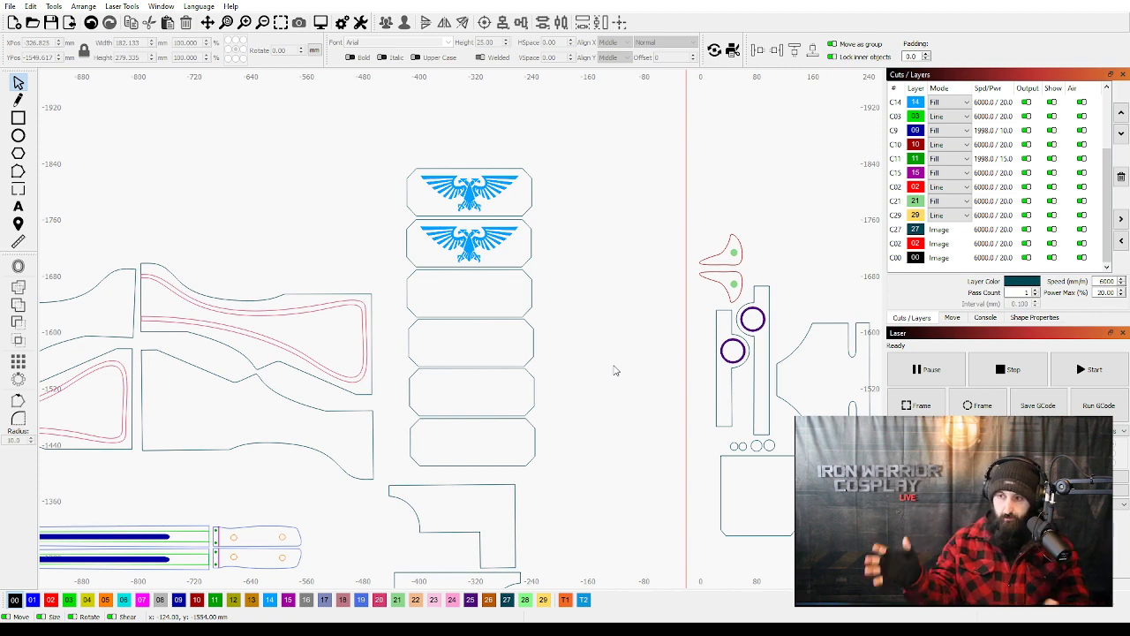
# Examine the four rifle stock templates and their pink inset outlines in the 10mm group.
pyautogui.scroll(-2, 447, 384)
pyautogui.moveTo(312, 420); pyautogui.dragTo(394, 393)
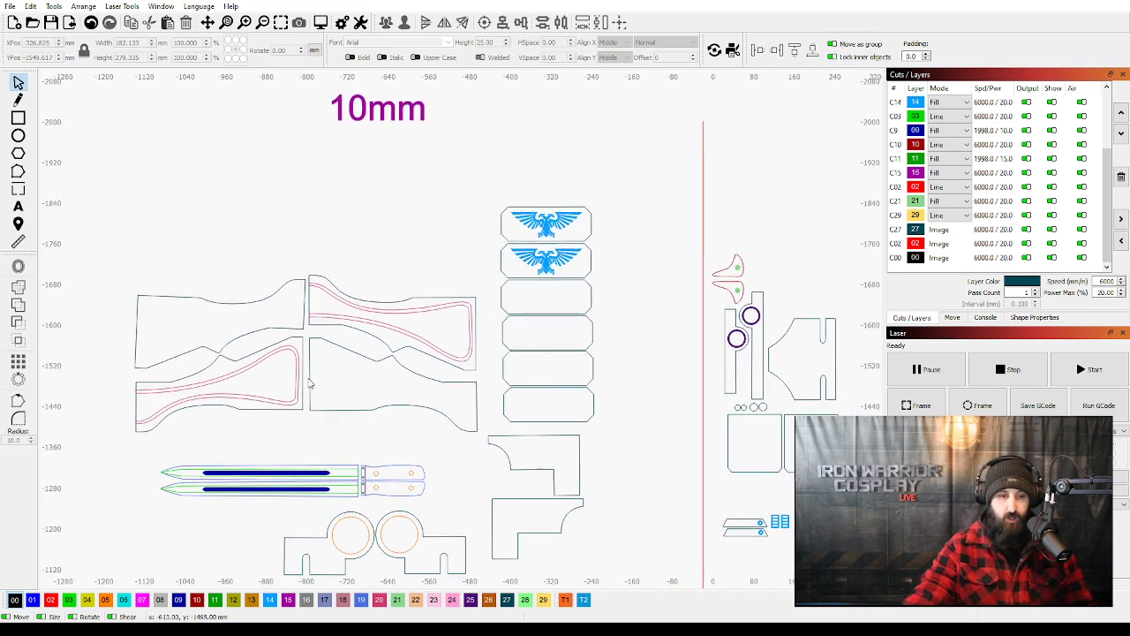
pyautogui.scroll(2, 294, 377)
pyautogui.moveTo(309, 372); pyautogui.dragTo(367, 357)
pyautogui.scroll(3, 424, 368)
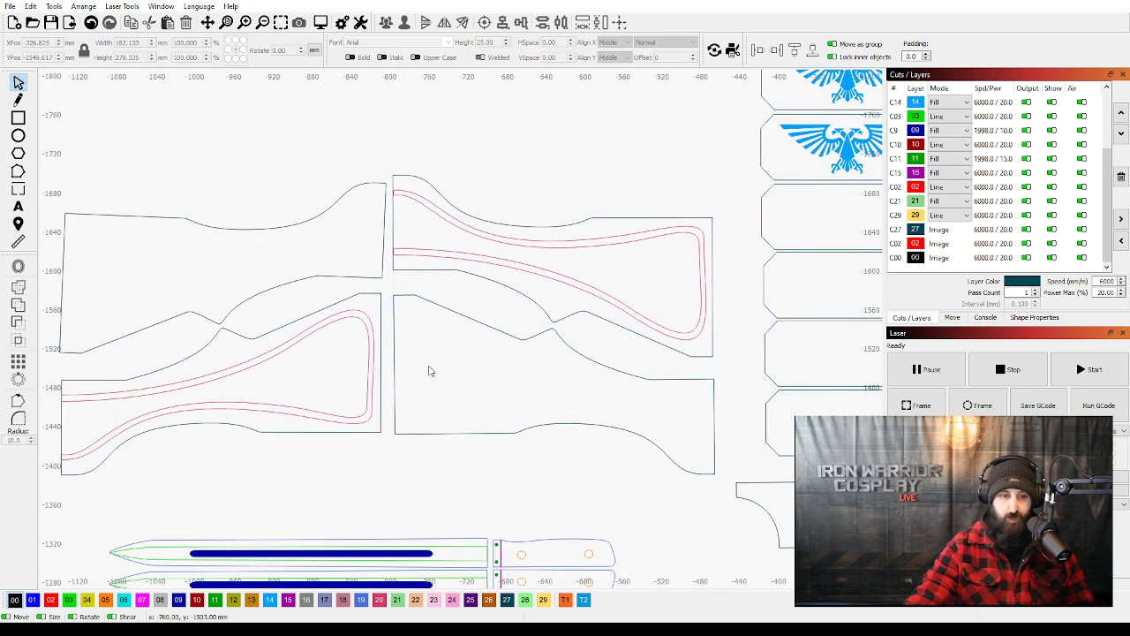
pyautogui.scroll(-10, 469, 372)
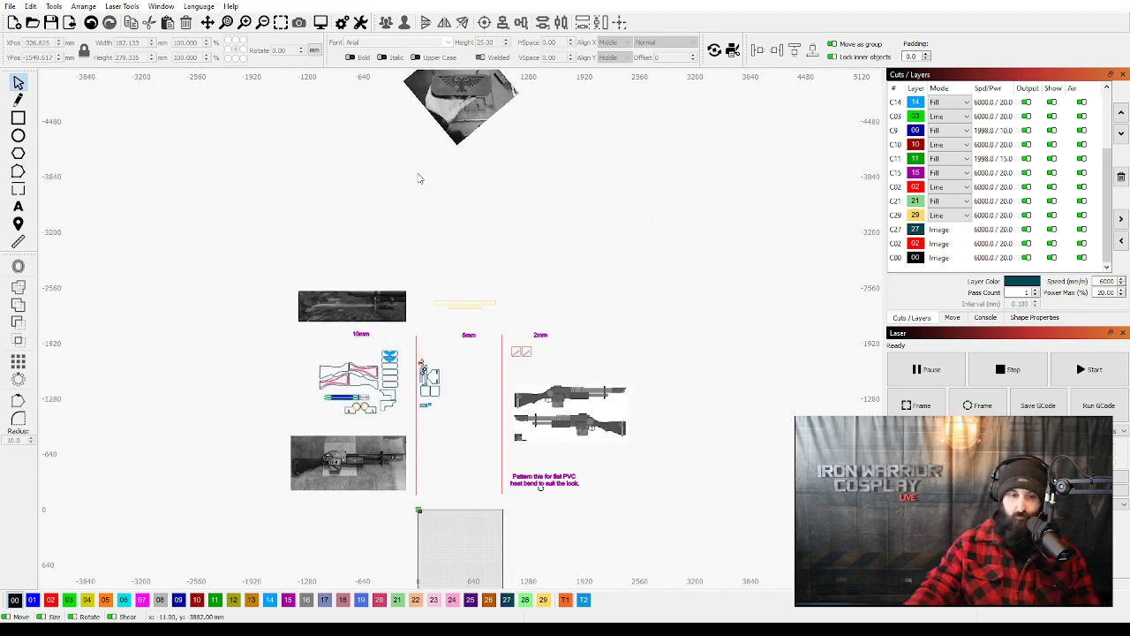
pyautogui.scroll(8, 355, 381)
pyautogui.scroll(4, 354, 381)
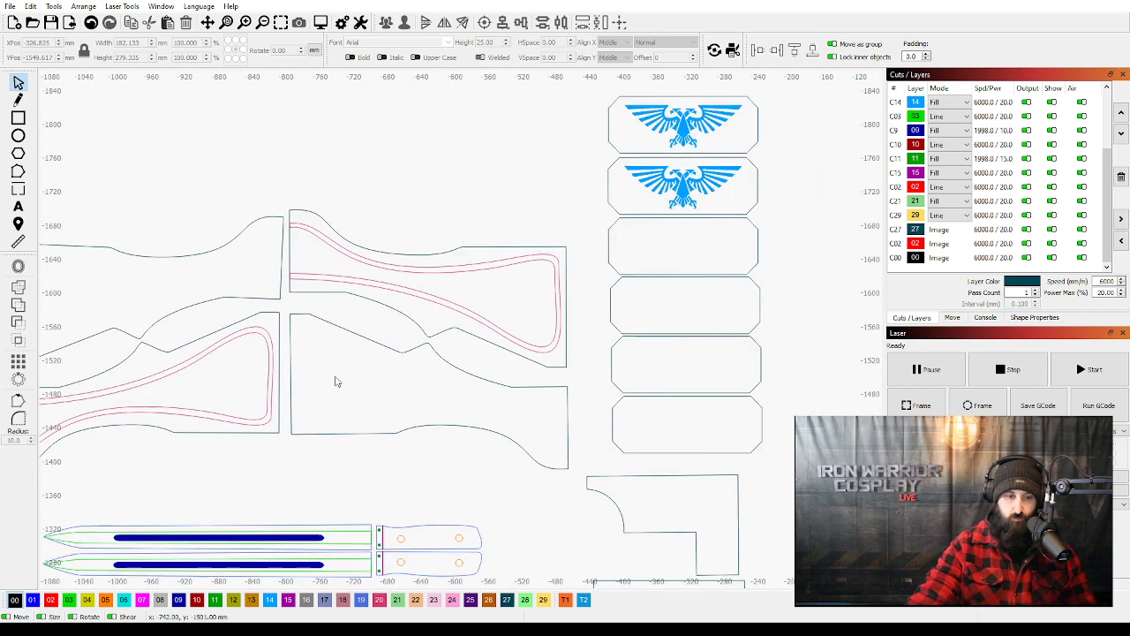
pyautogui.moveTo(376, 377); pyautogui.dragTo(490, 358)
pyautogui.scroll(-1, 492, 359)
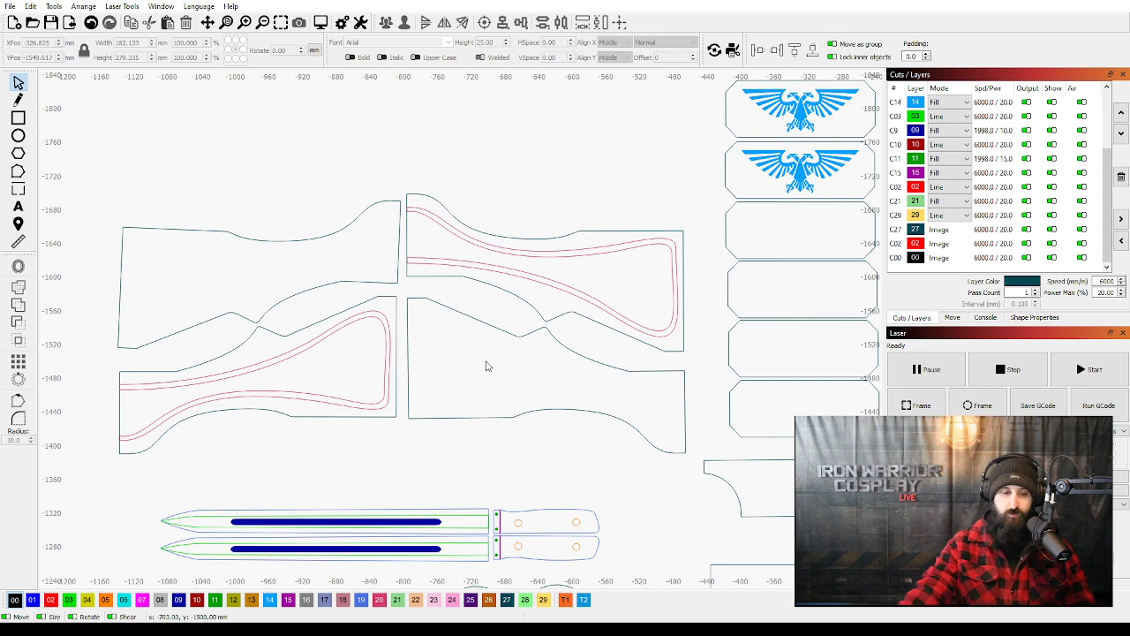
# Examine the two bayonet templates below the stock pieces and compare them with the bayonet reference photo.
pyautogui.scroll(-5, 481, 357)
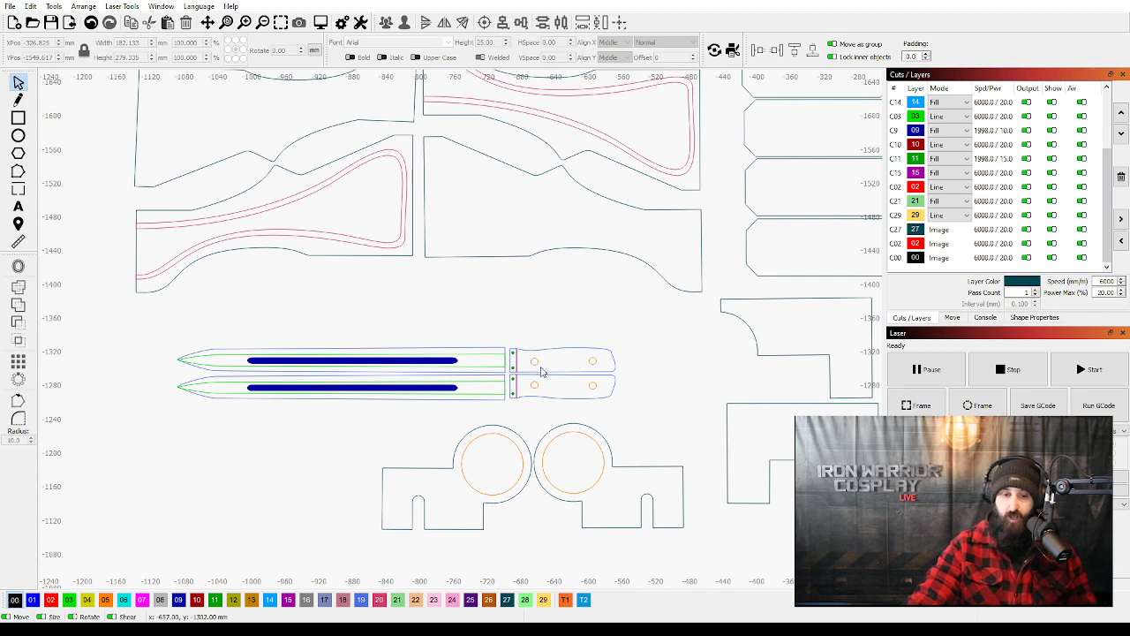
pyautogui.scroll(-2, 607, 378)
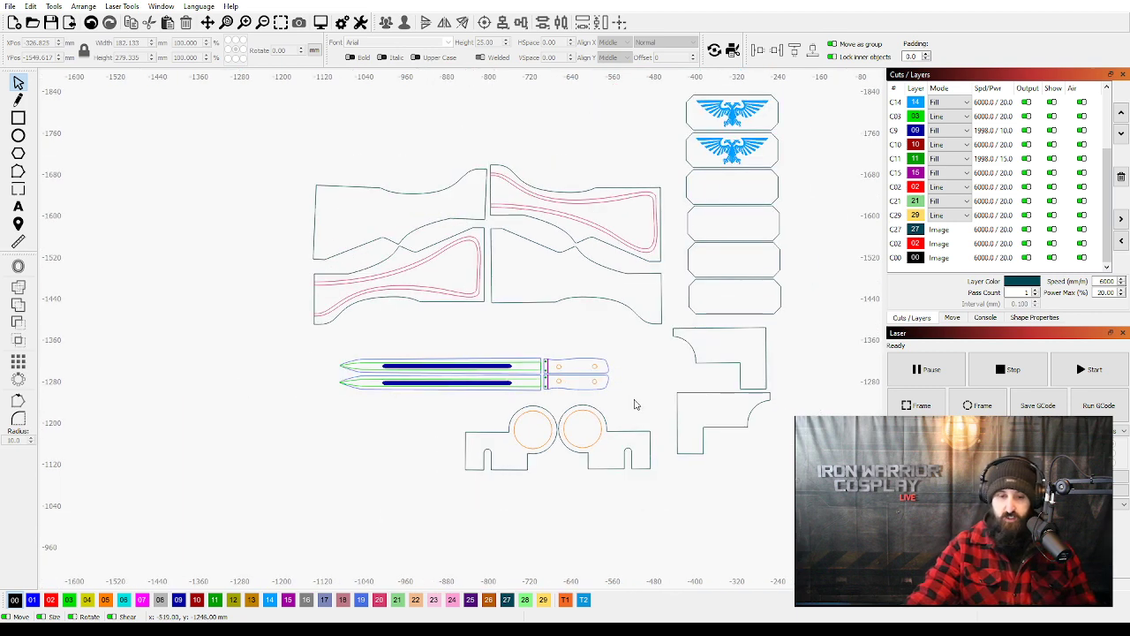
pyautogui.moveTo(634, 404); pyautogui.dragTo(545, 344)
pyautogui.scroll(2, 410, 257)
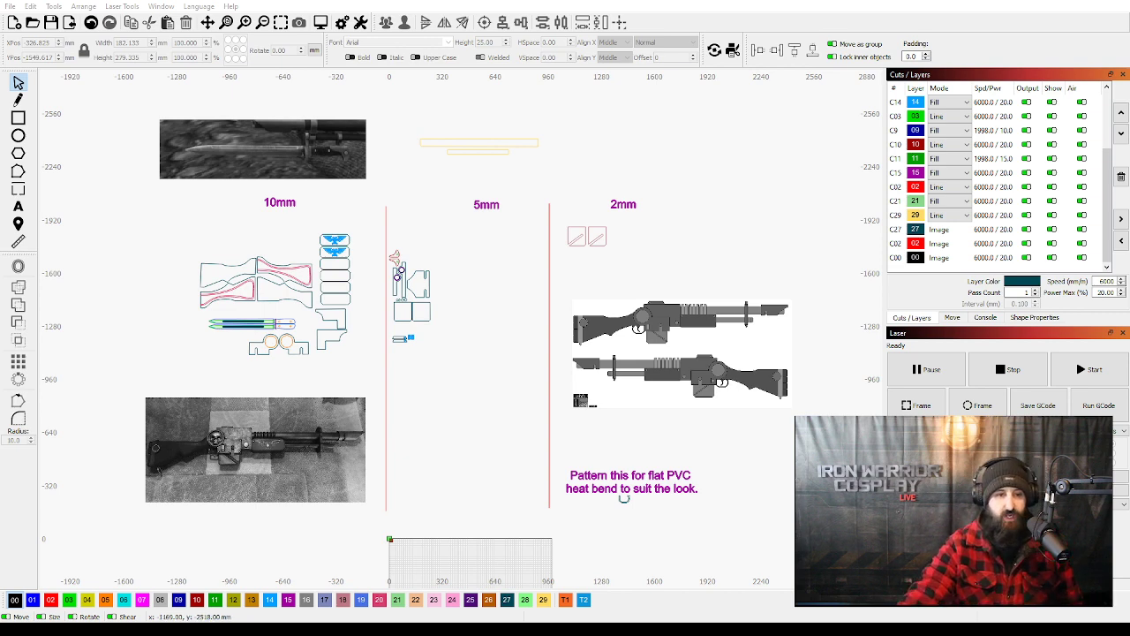
pyautogui.scroll(5, 212, 123)
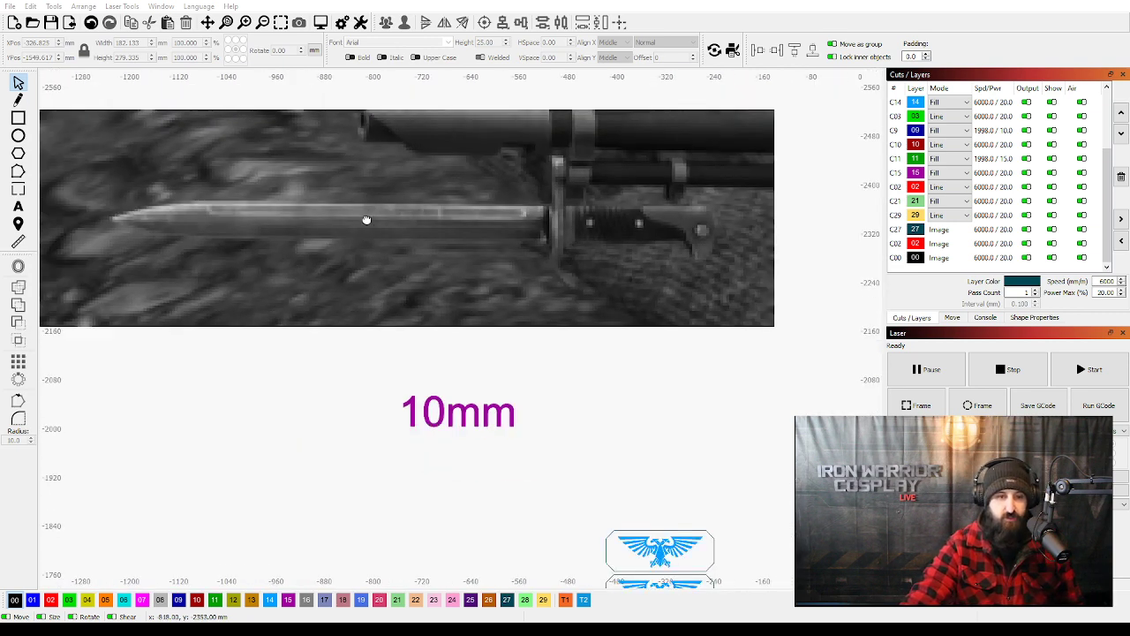
pyautogui.moveTo(367, 221); pyautogui.dragTo(393, 248)
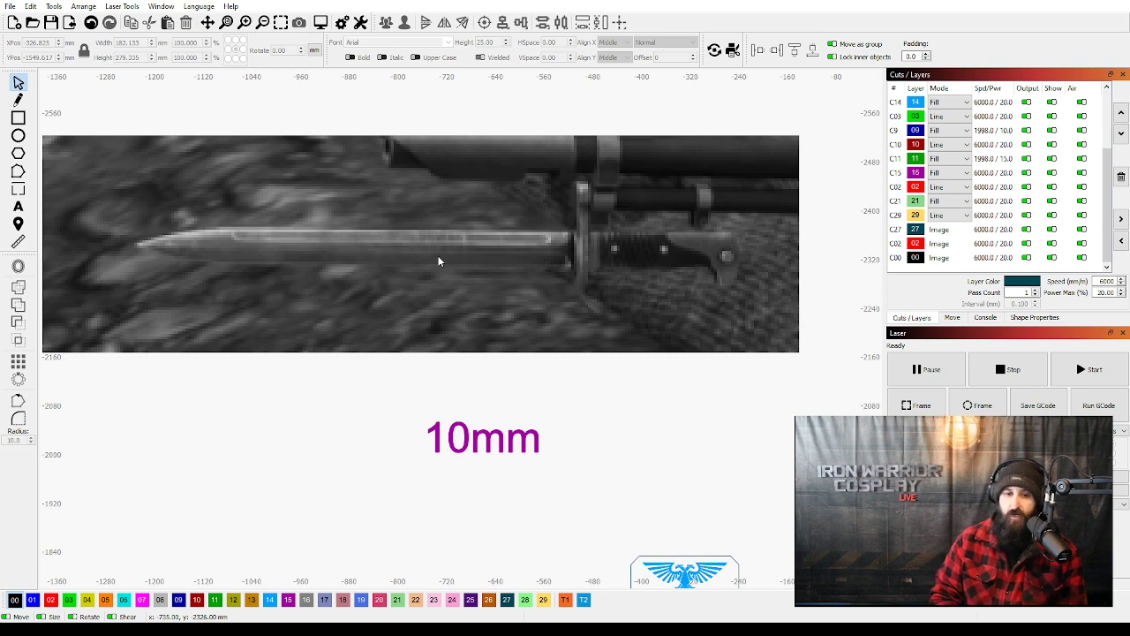
pyautogui.scroll(-5, 692, 276)
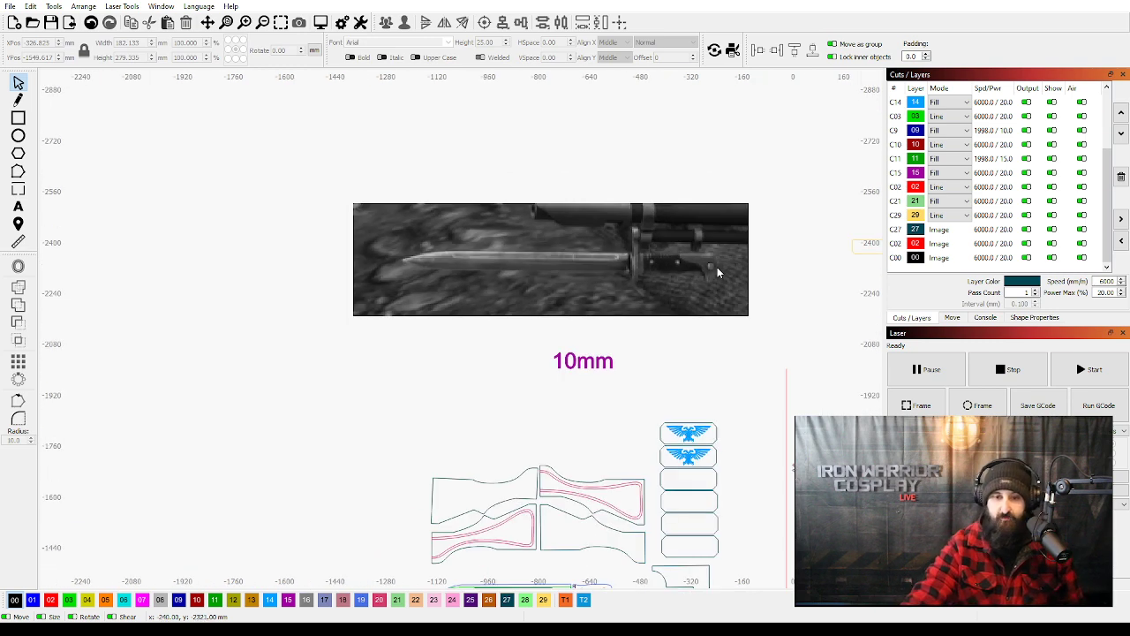
# Review the 10mm, 5mm and 2mm part groups and reference images against the size of the gridded work area.
pyautogui.moveTo(735, 348); pyautogui.dragTo(373, 228)
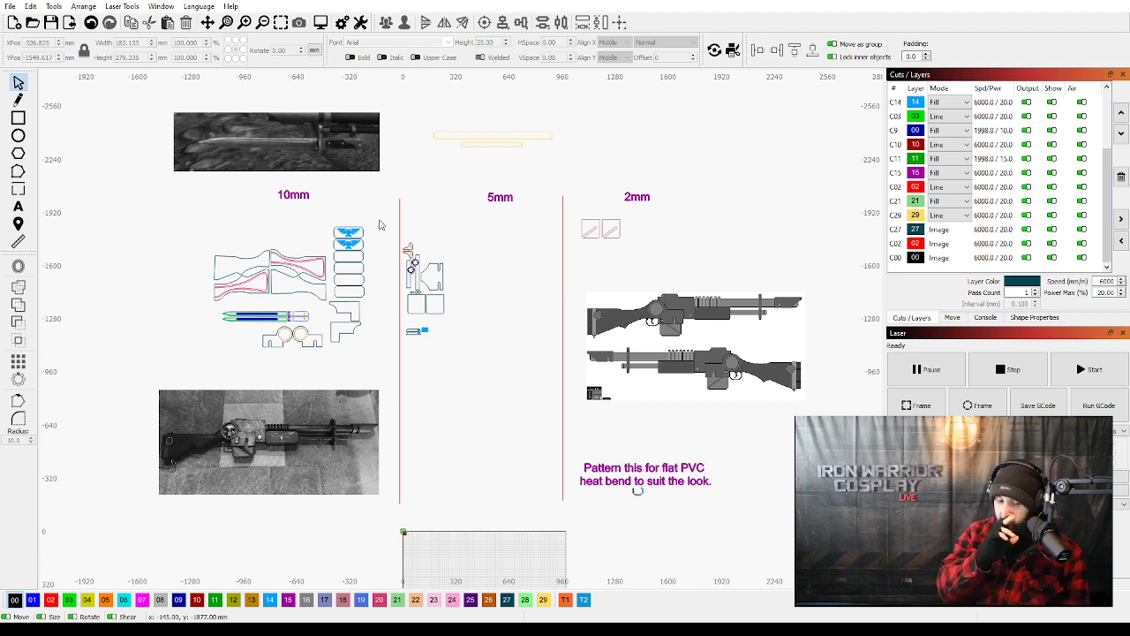
pyautogui.moveTo(510, 311); pyautogui.dragTo(472, 180)
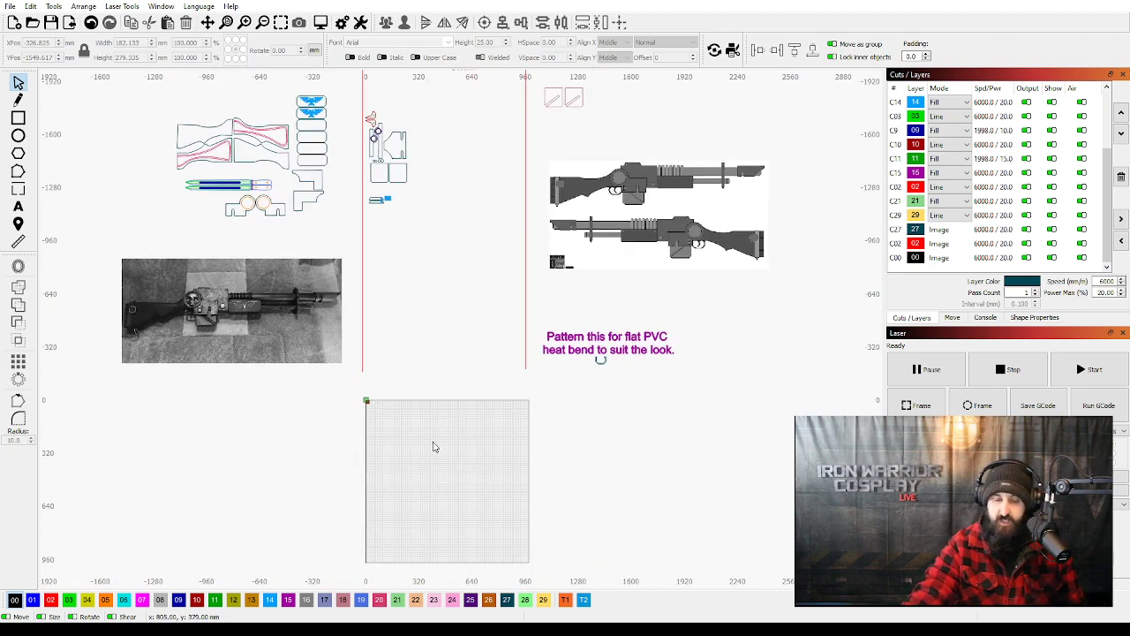
pyautogui.scroll(1, 448, 521)
pyautogui.scroll(2, 448, 521)
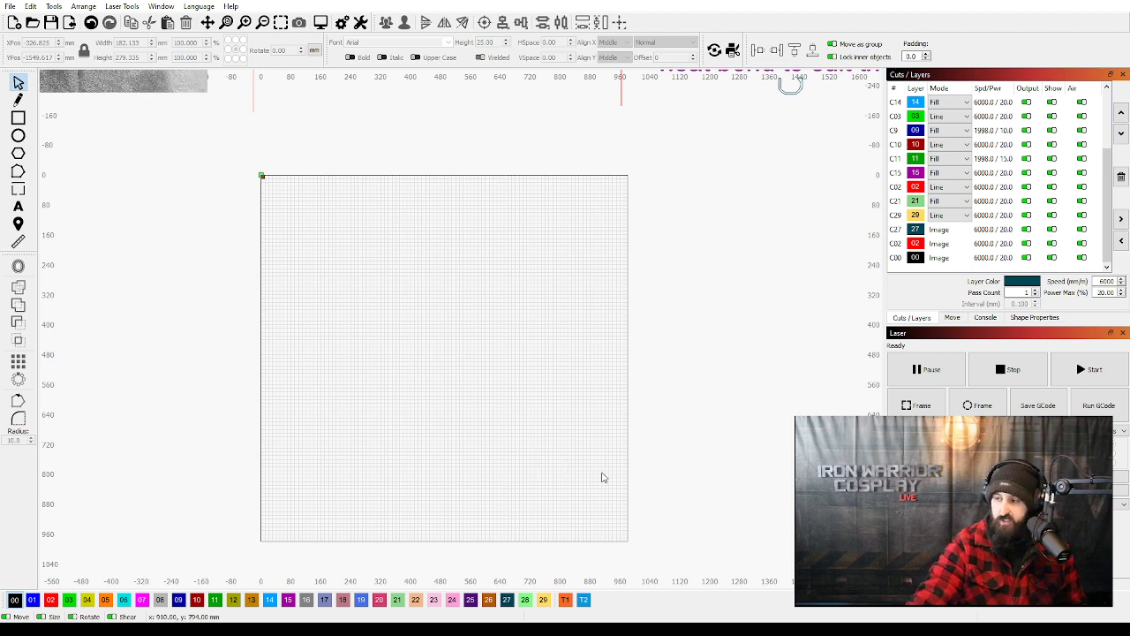
pyautogui.scroll(-3, 385, 359)
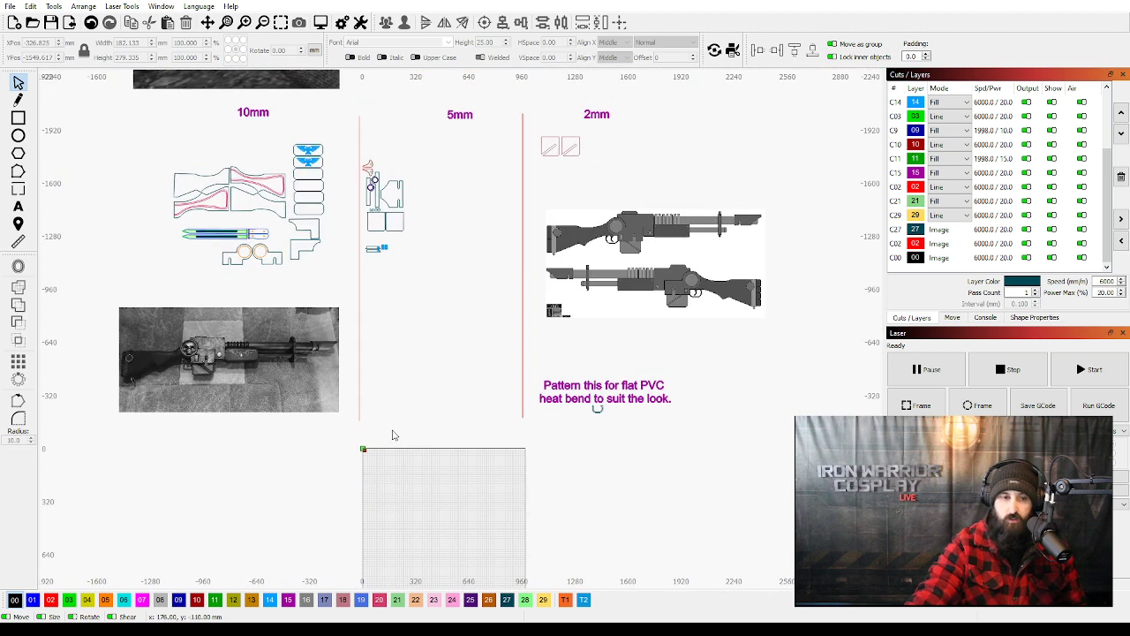
pyautogui.scroll(-2, 393, 435)
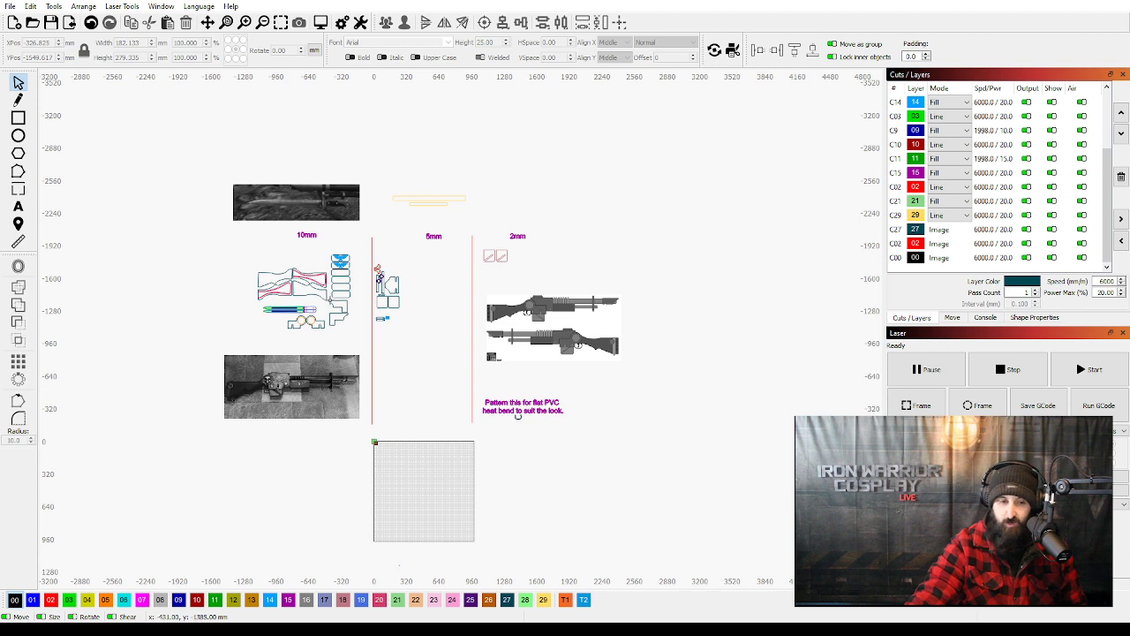
pyautogui.scroll(1, 518, 415)
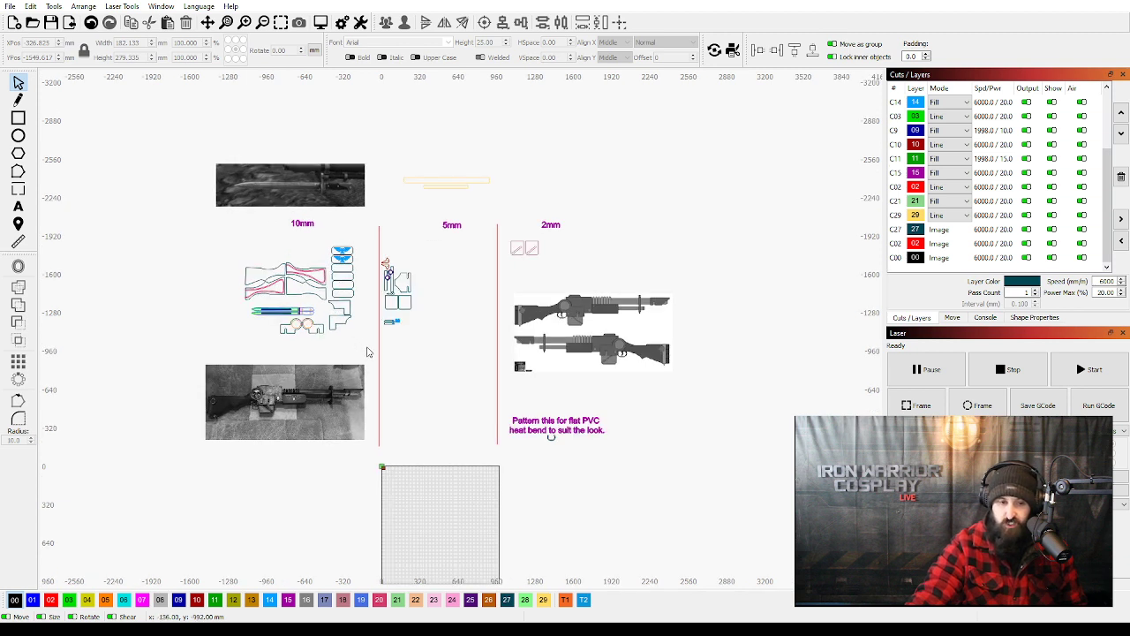